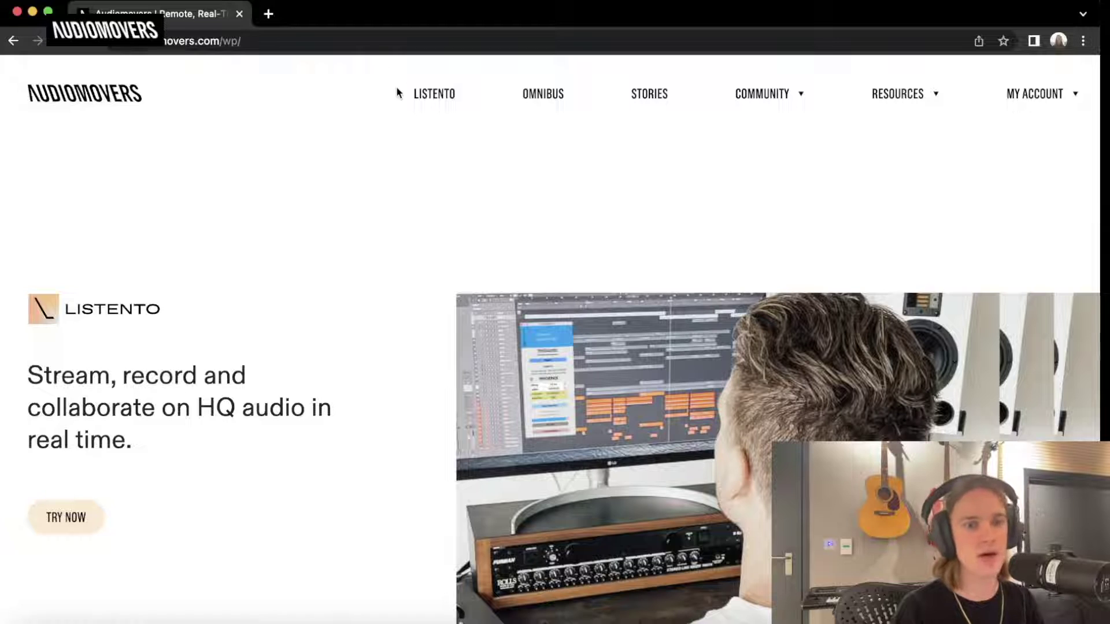
Open the Audiomovers Downloads page and keep macOS as the download platform.
mouse_move(883, 96)
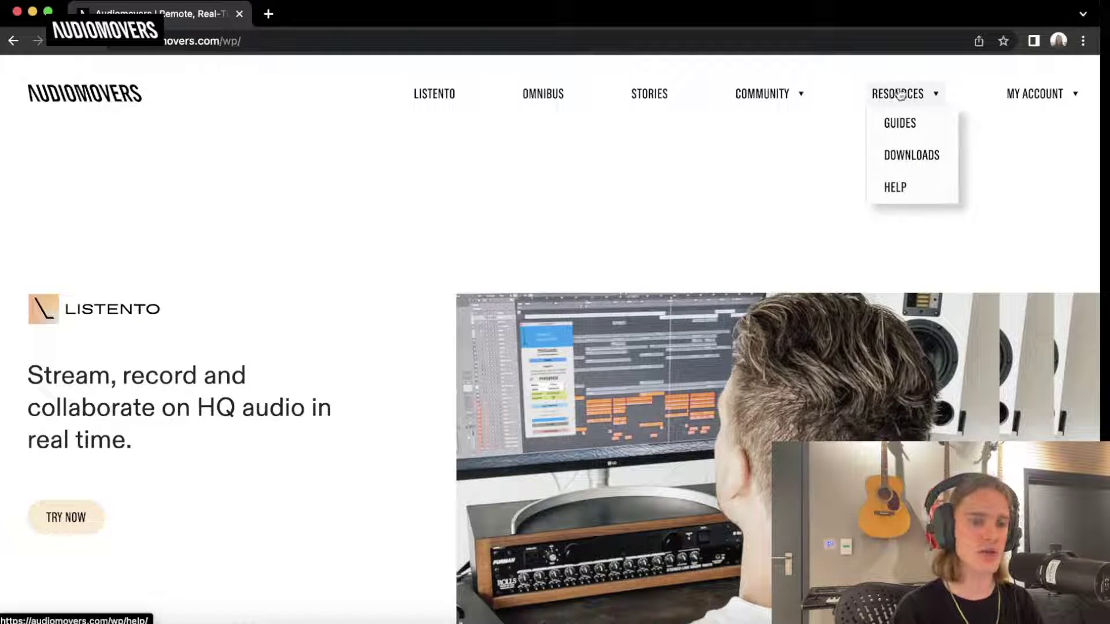
left_click(902, 157)
scroll(537, 244, "down", 1)
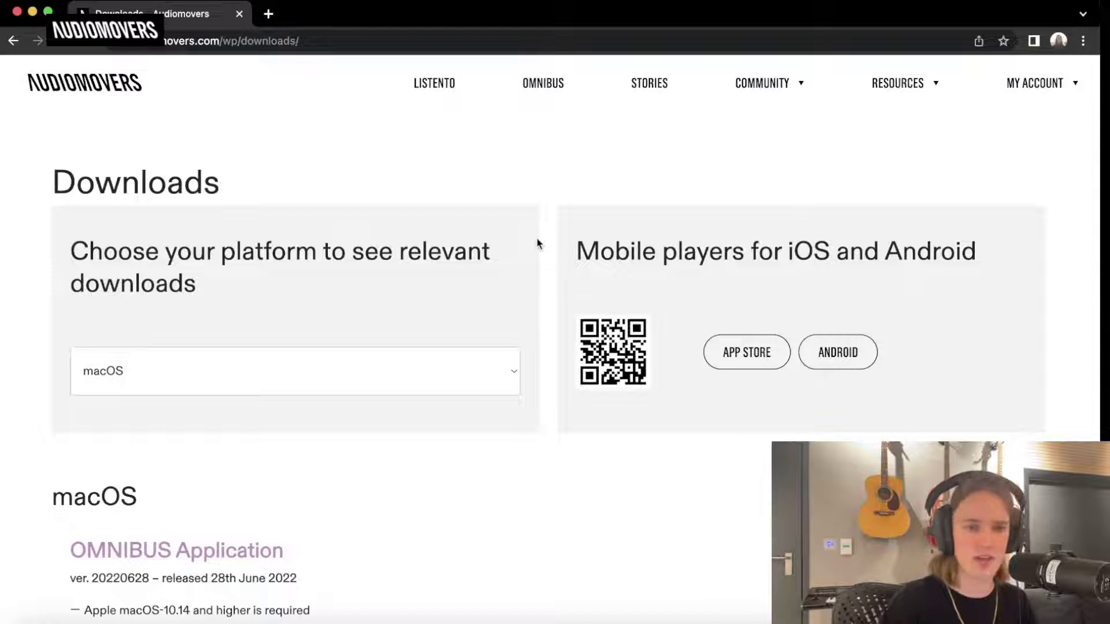
scroll(537, 244, "down", 1)
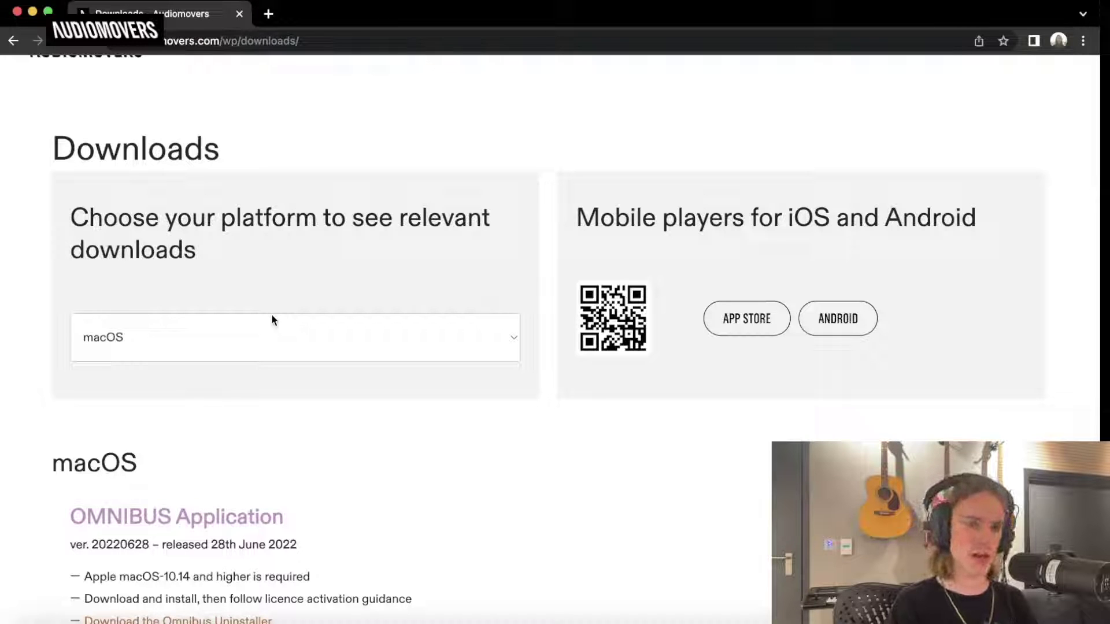
left_click(274, 333)
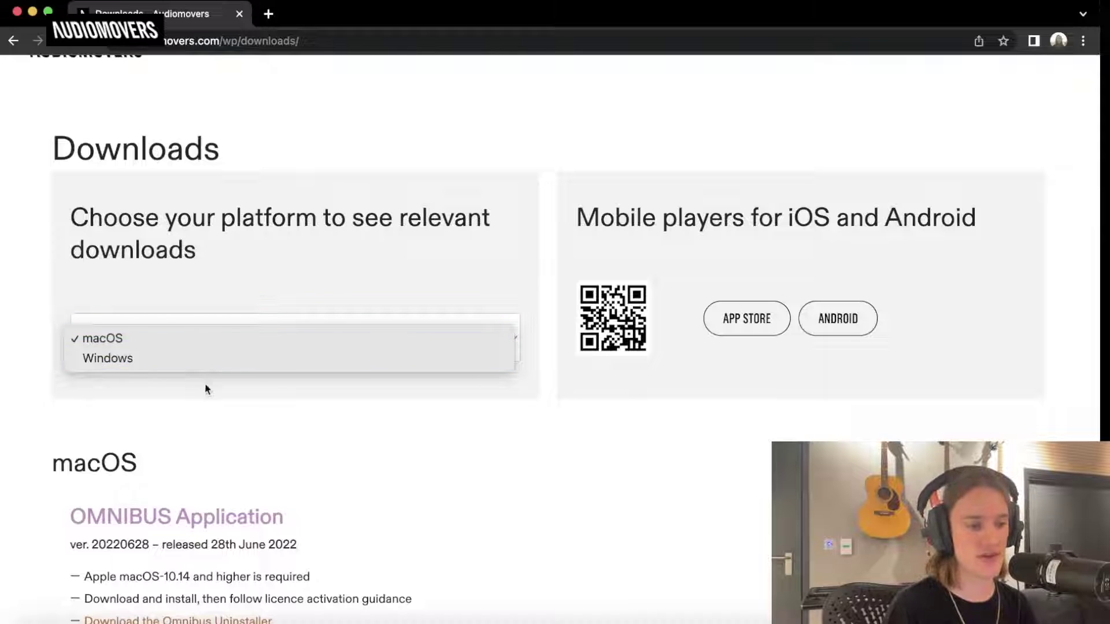
left_click(307, 275)
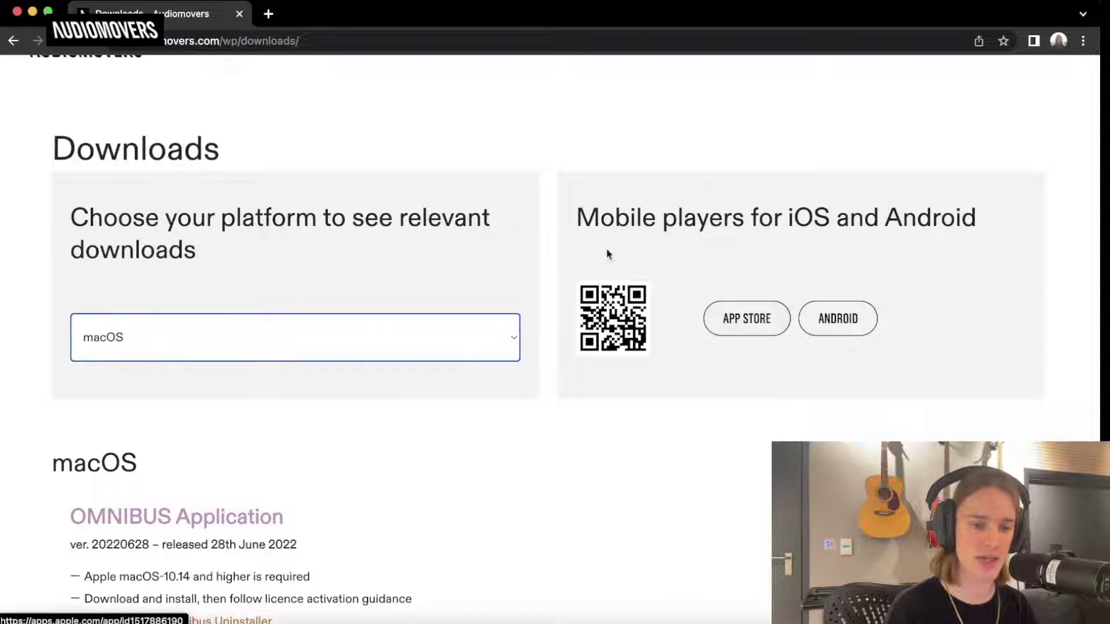
Scroll through the LISTENTO Application, Plug-In and legacy version downloads.
scroll(587, 292, "down", 1)
scroll(587, 292, "down", 4)
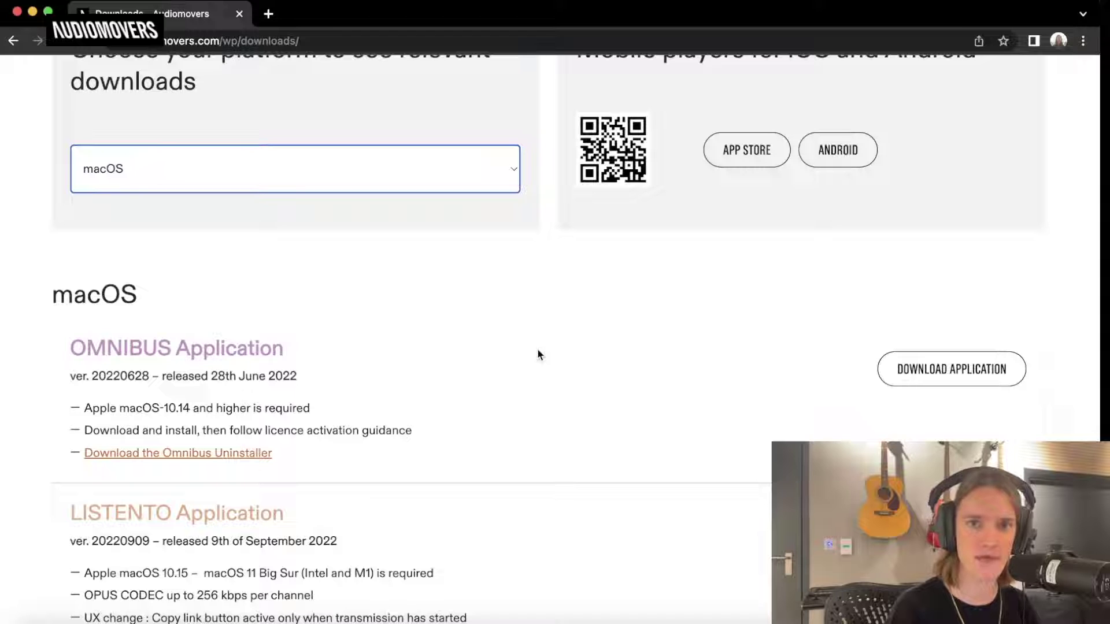
scroll(435, 404, "down", 10)
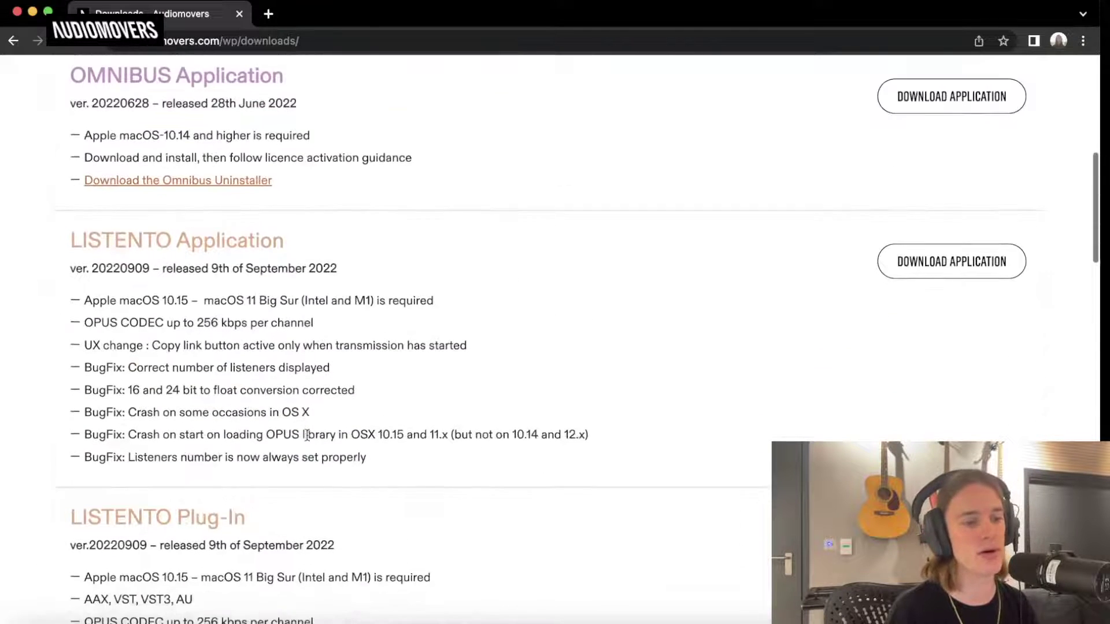
scroll(265, 295, "down", 4)
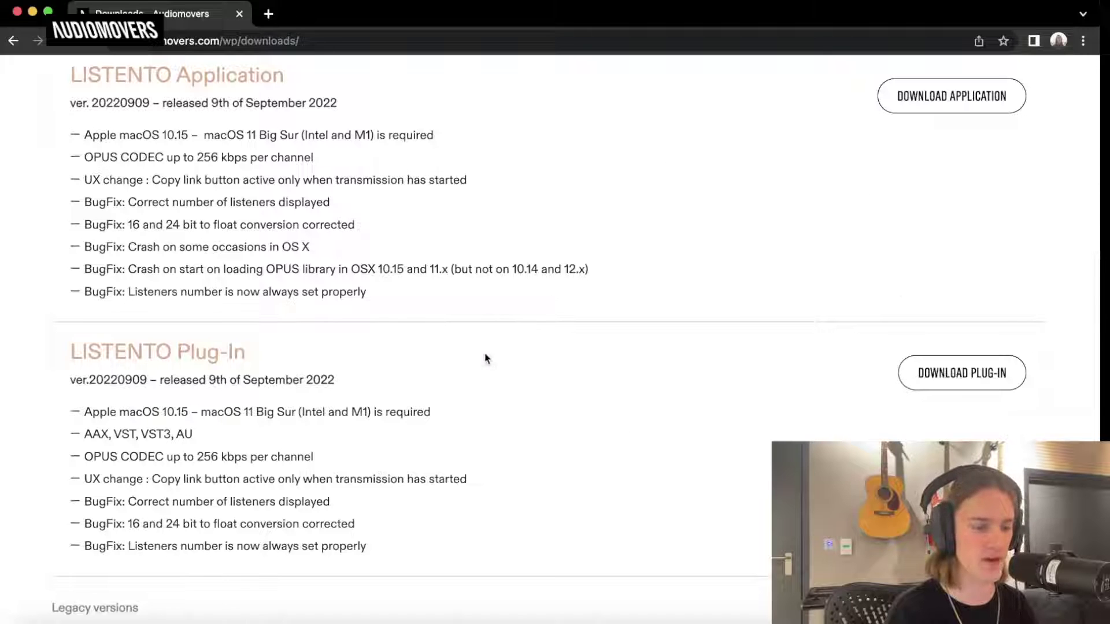
scroll(485, 358, "down", 1)
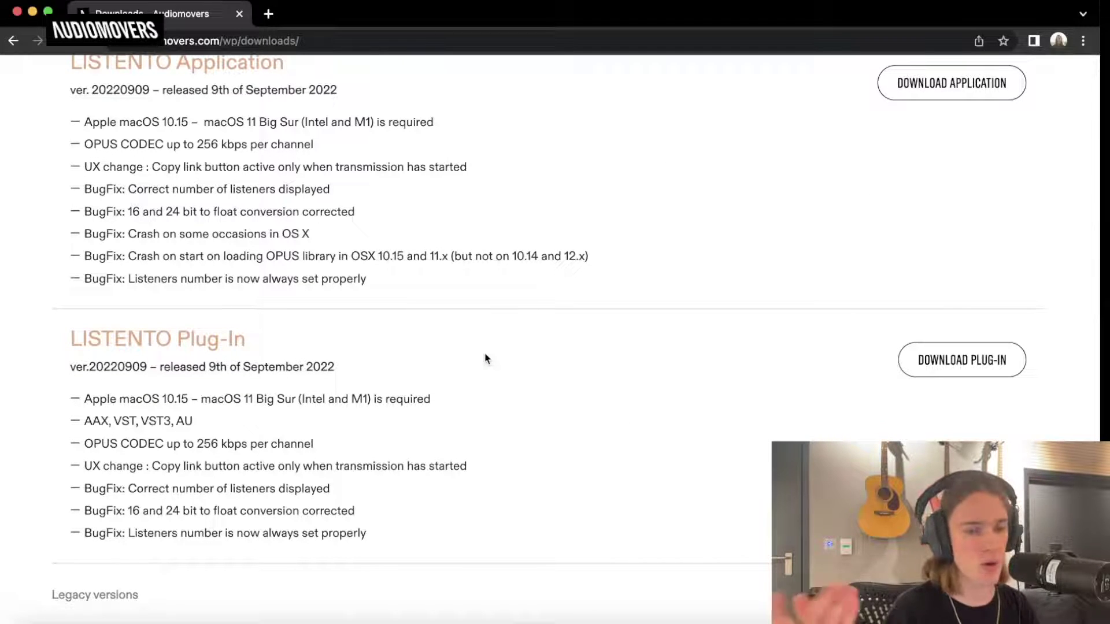
scroll(485, 358, "down", 5)
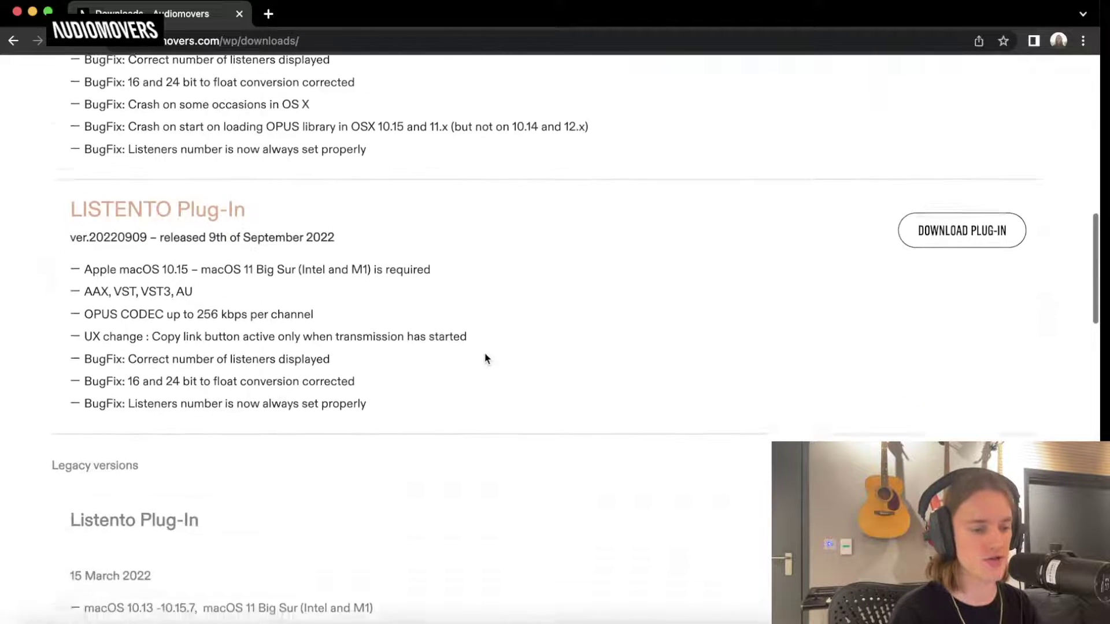
scroll(289, 520, "down", 8)
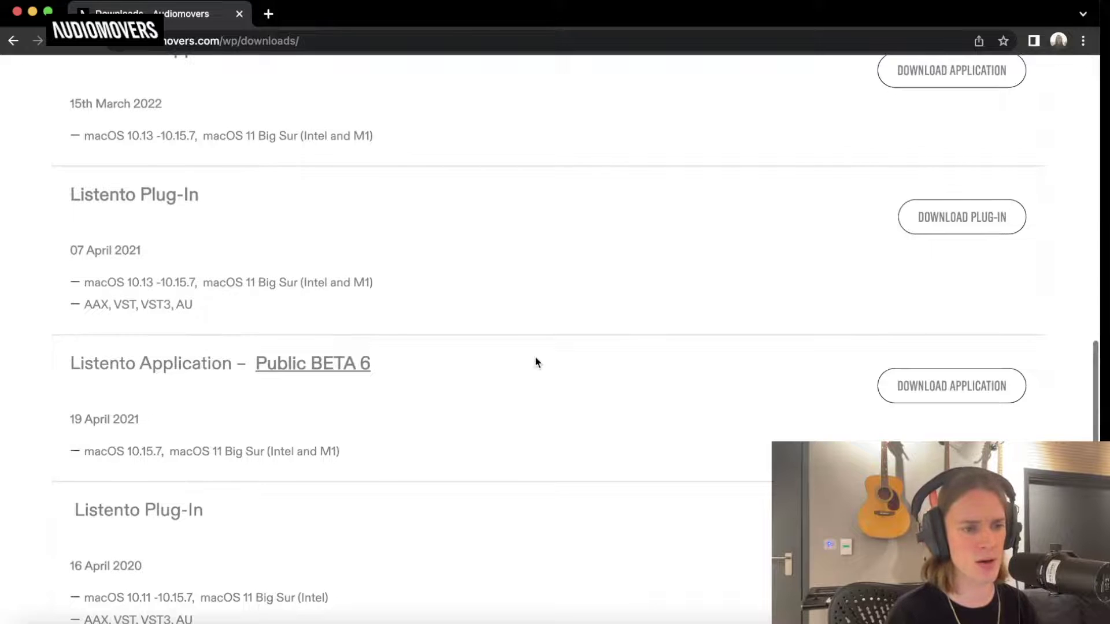
scroll(536, 362, "up", 12)
scroll(535, 363, "up", 6)
mouse_move(889, 97)
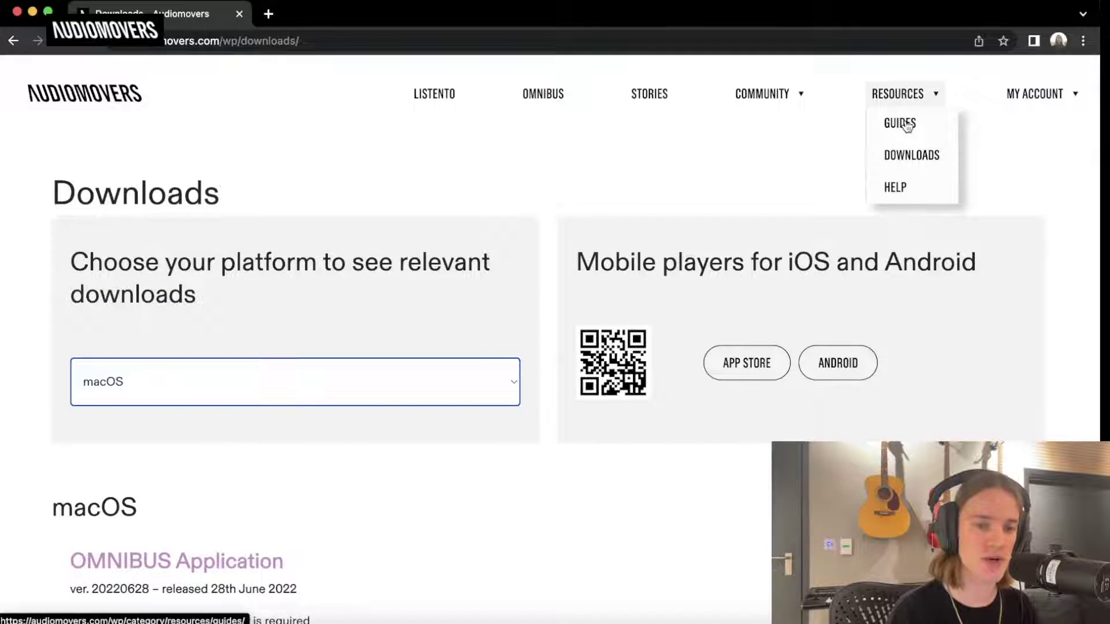
Visit the Guides page, then the Help page with Tech Specs and User Manuals.
left_click(901, 124)
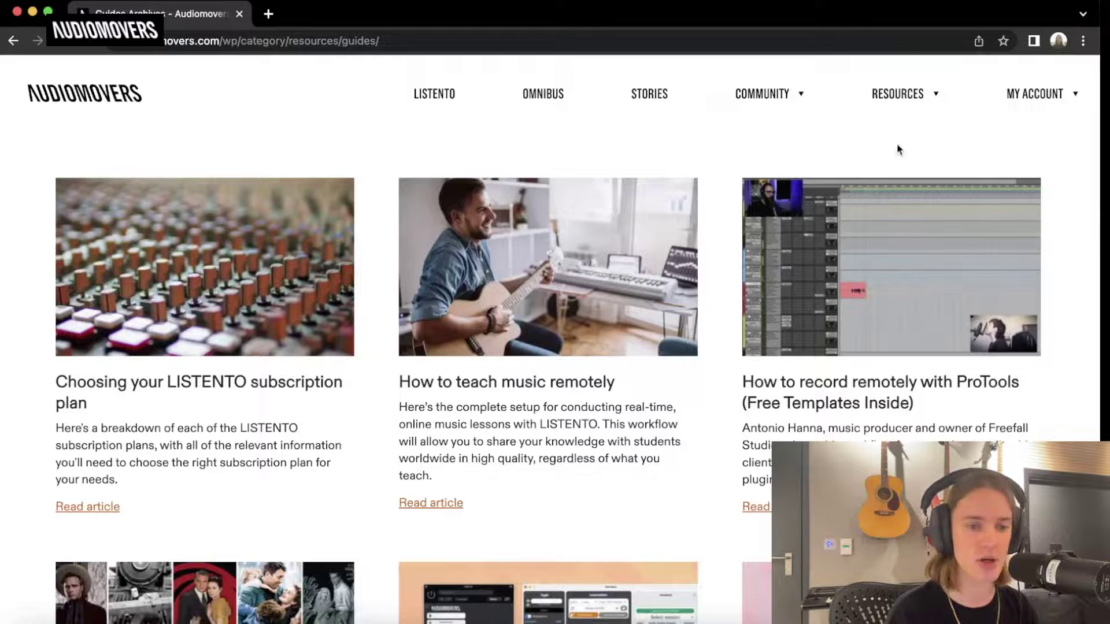
mouse_move(919, 94)
left_click(911, 188)
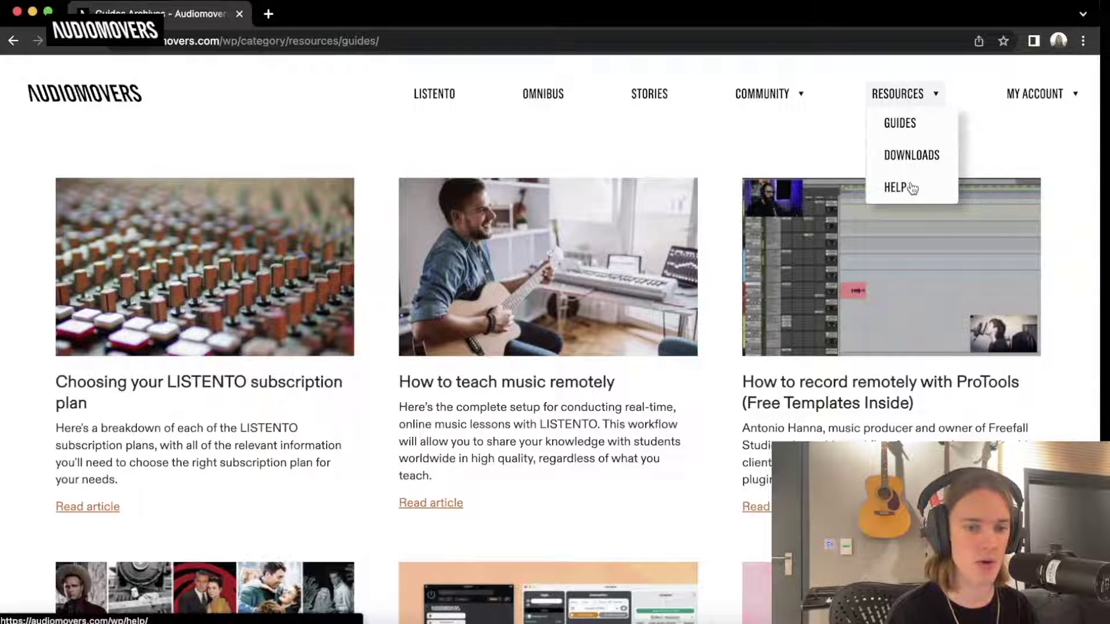
Scroll through the FAQs, then return to the LISTENTO Pro Tools Demo session.
scroll(719, 306, "down", 1)
scroll(720, 306, "down", 3)
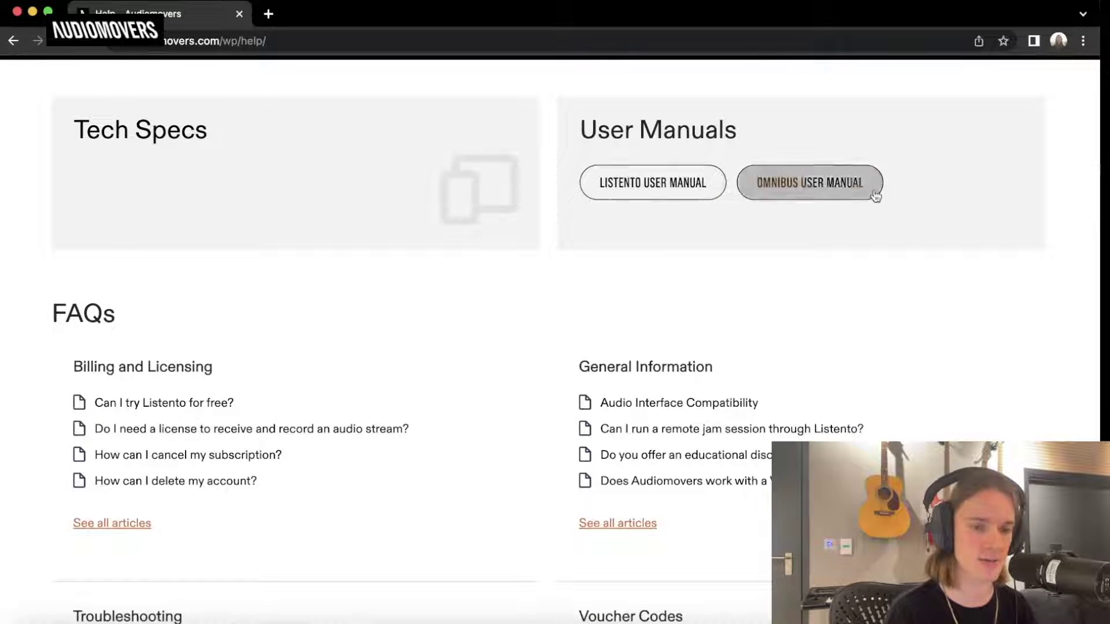
scroll(733, 253, "down", 3)
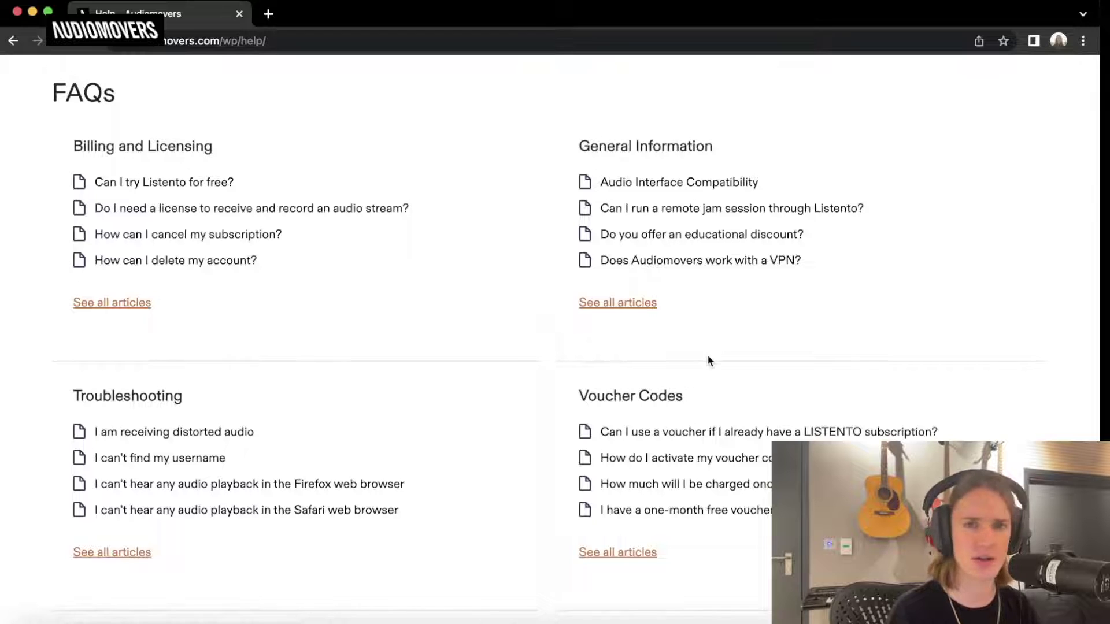
scroll(708, 358, "up", 8)
scroll(709, 360, "down", 1)
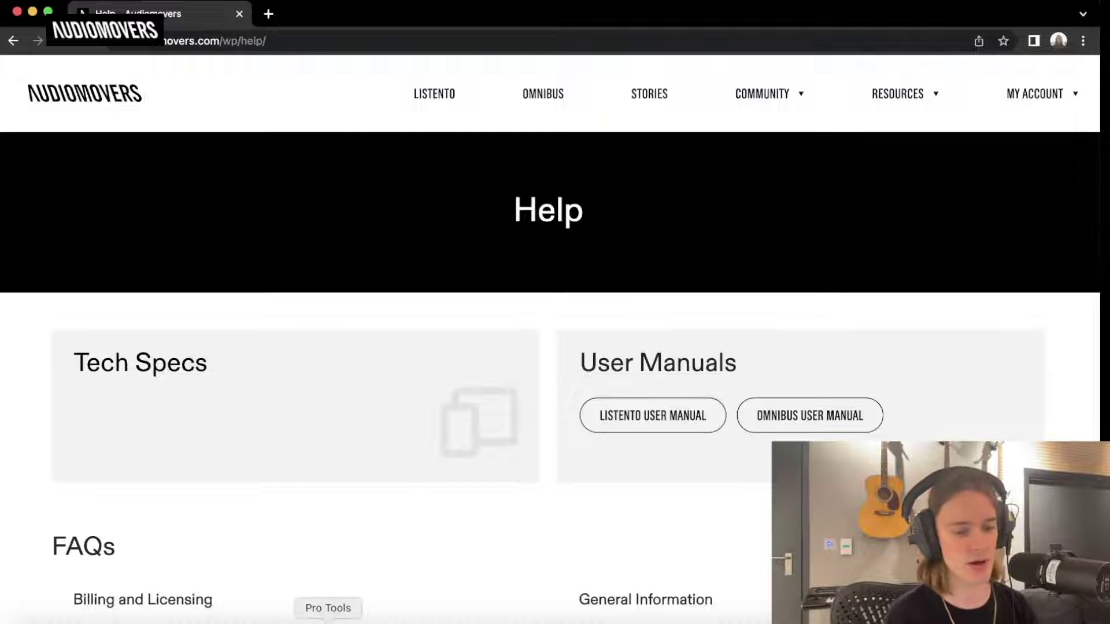
left_click(327, 619)
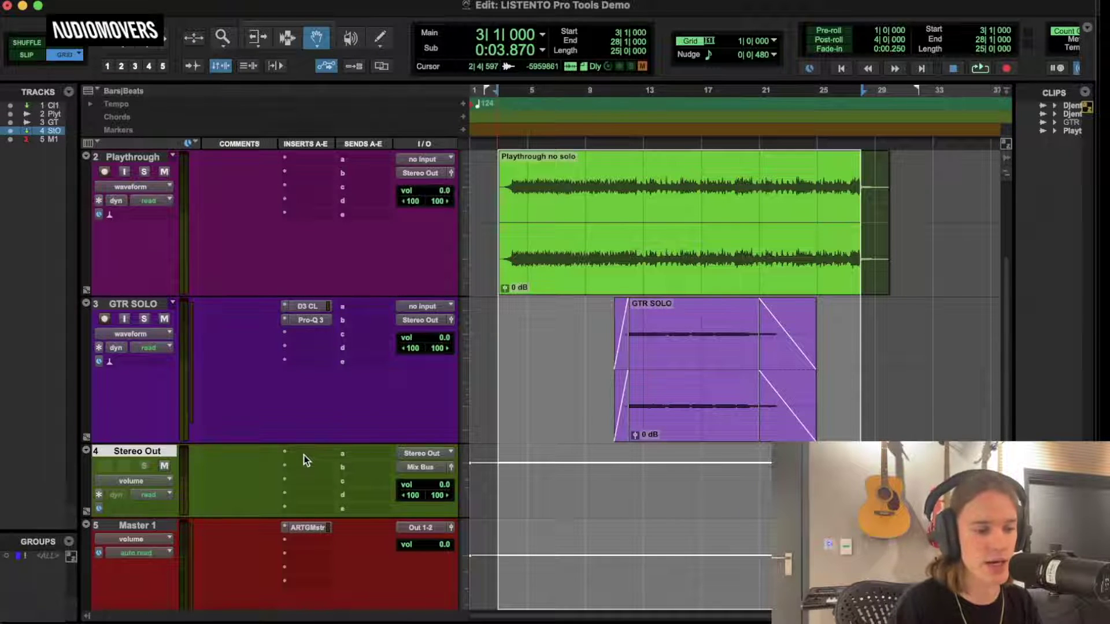
Open the plug-in choices for the Stereo Out track's first insert slot.
left_click(303, 455)
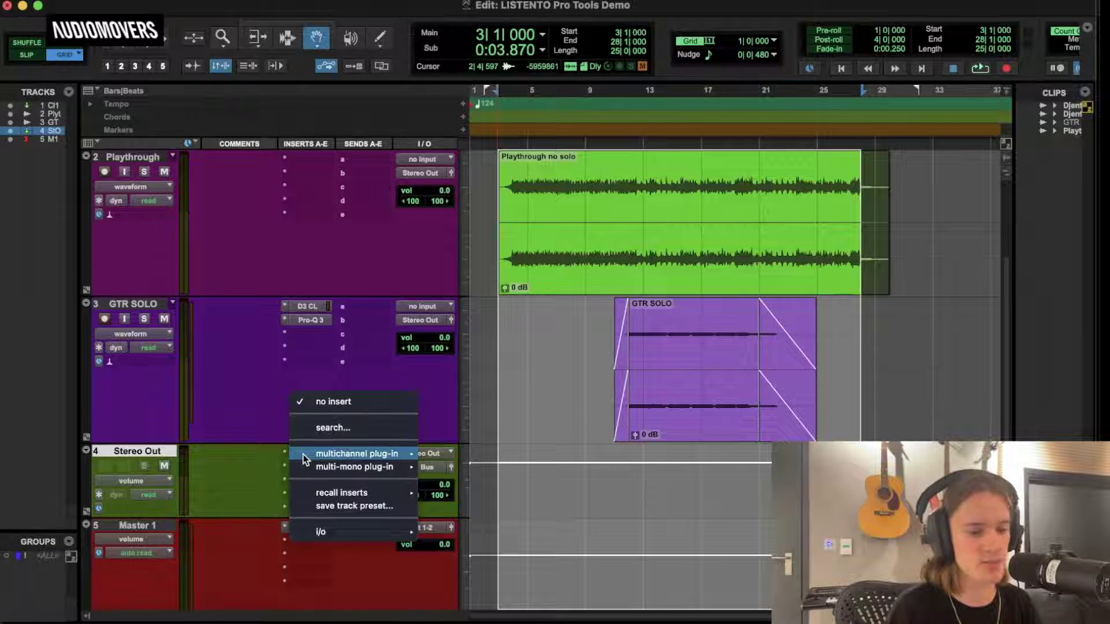
Insert the Listento (stereo) plug-in on the Stereo Out track.
mouse_move(393, 457)
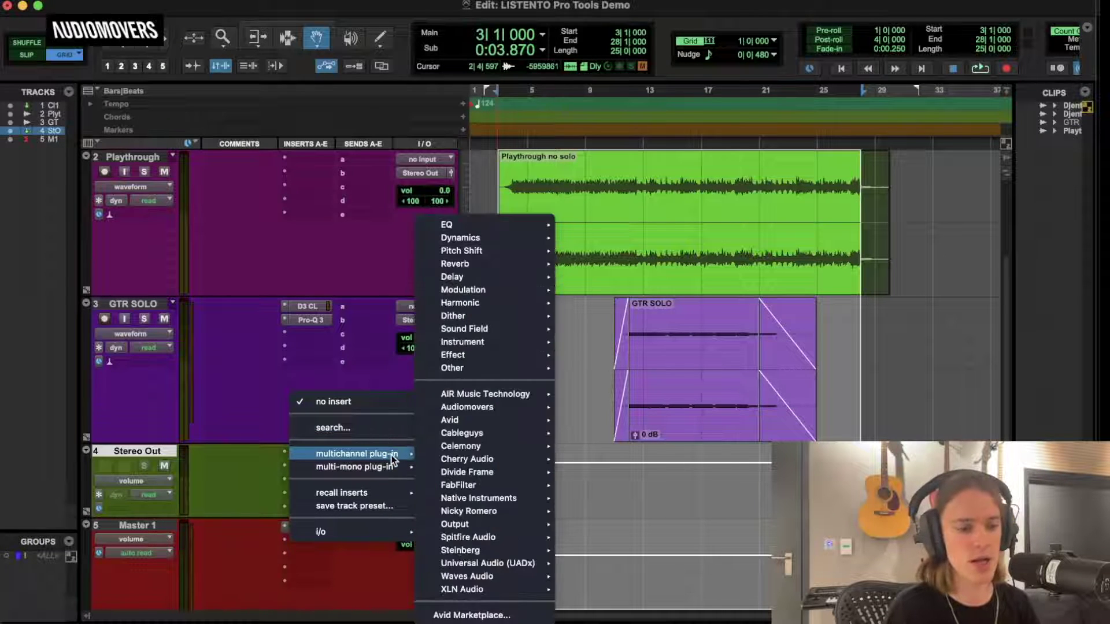
mouse_move(463, 369)
left_click(607, 369)
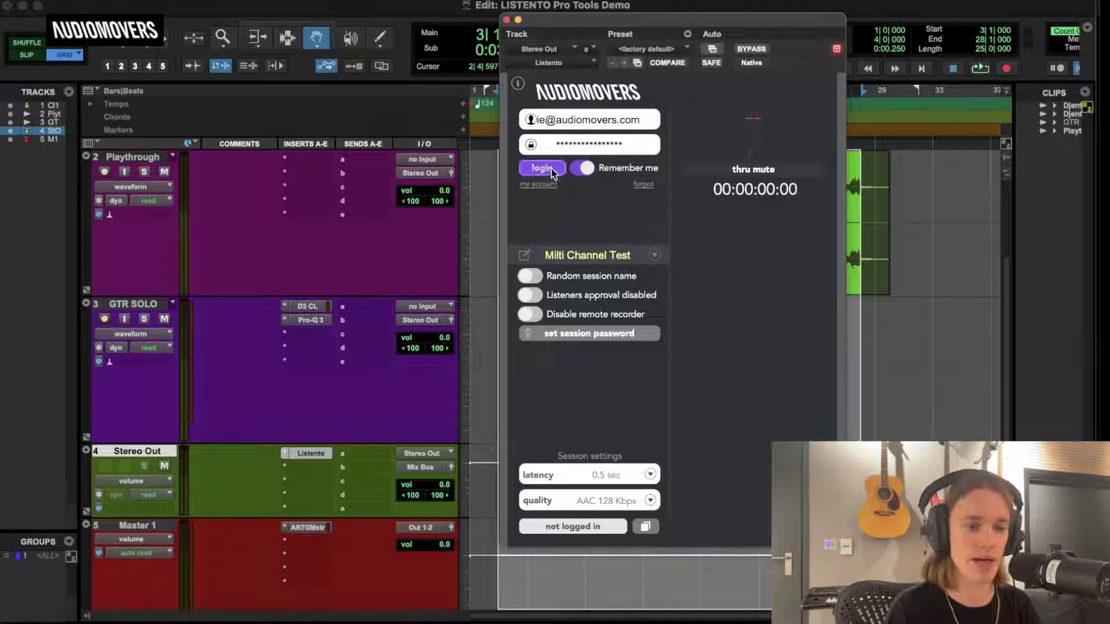
Log in to Listento, start streaming with the link copied, and engage thru mute.
left_click(551, 168)
left_click(585, 525)
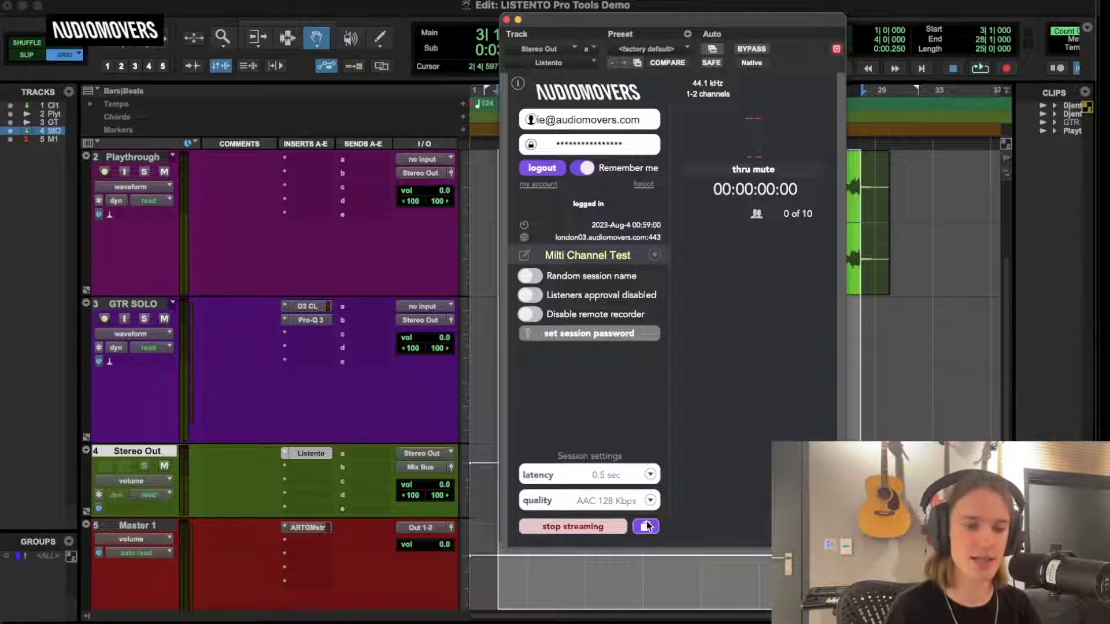
left_click(728, 170)
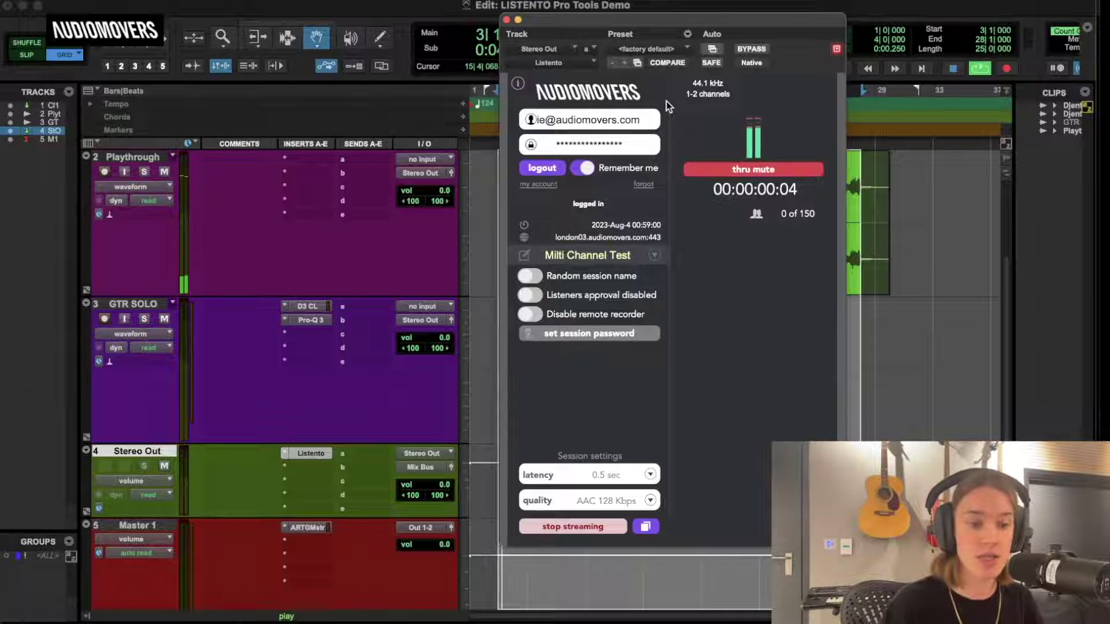
Stop the Listento stream after the session has played through it.
left_click(586, 527)
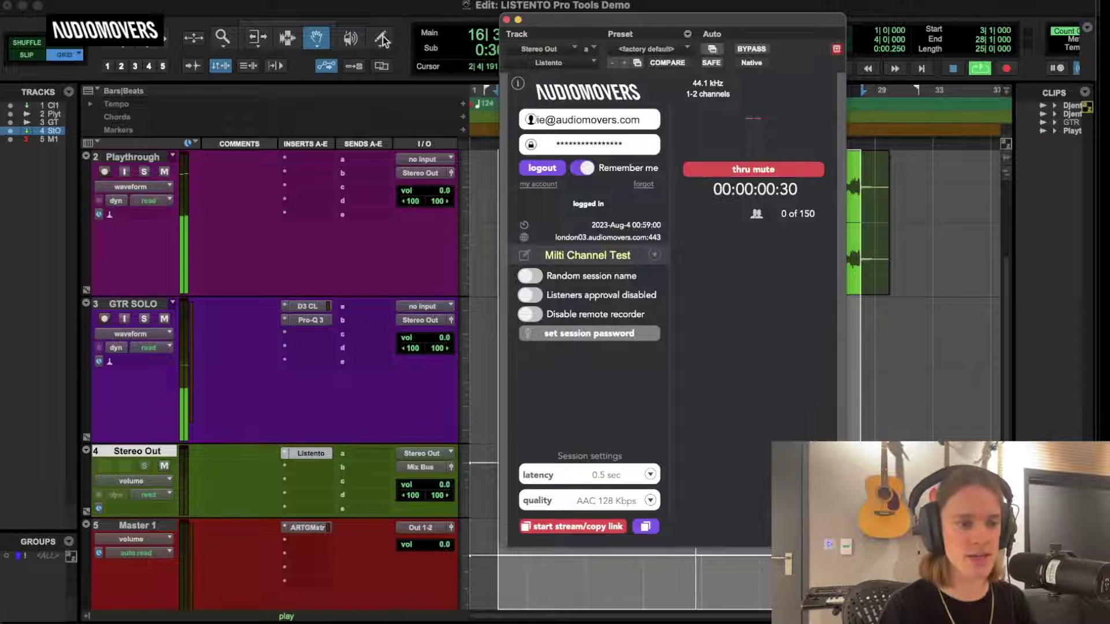
Stop Pro Tools playback.
key("space")
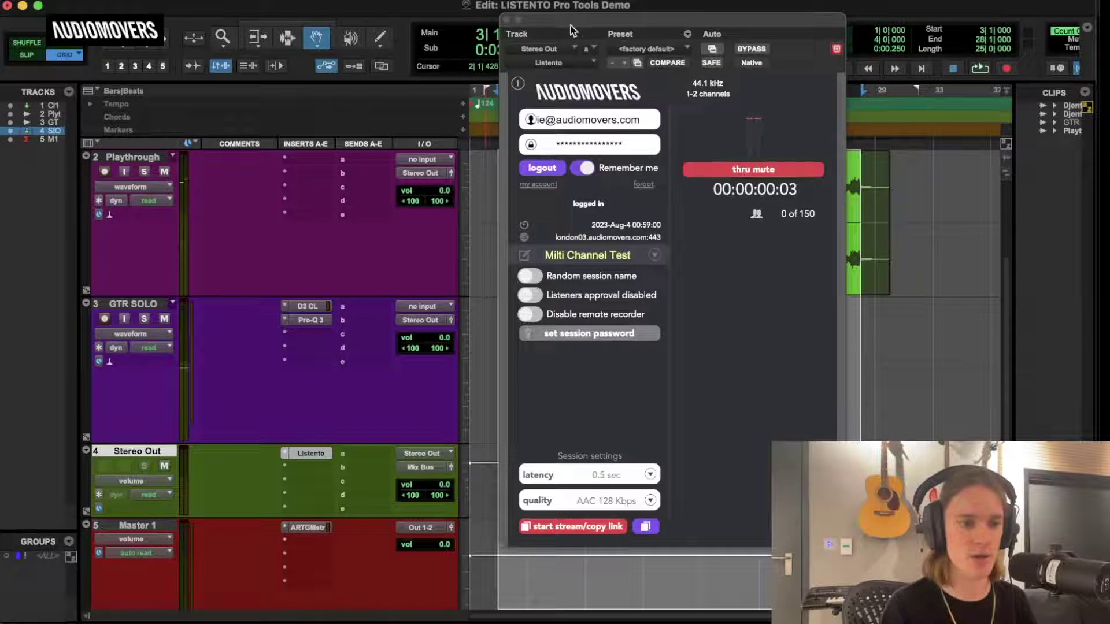
Move the Listento plugin window aside and back, then log out of Audiomovers.
left_click_drag(509, 35, 760, 150)
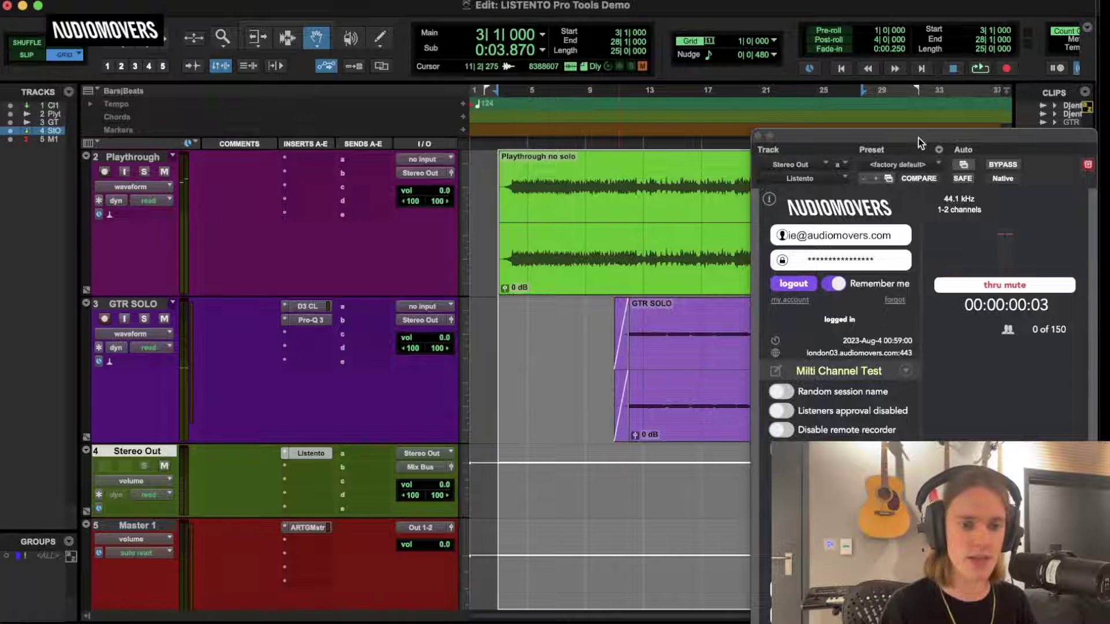
left_click_drag(933, 141, 660, 32)
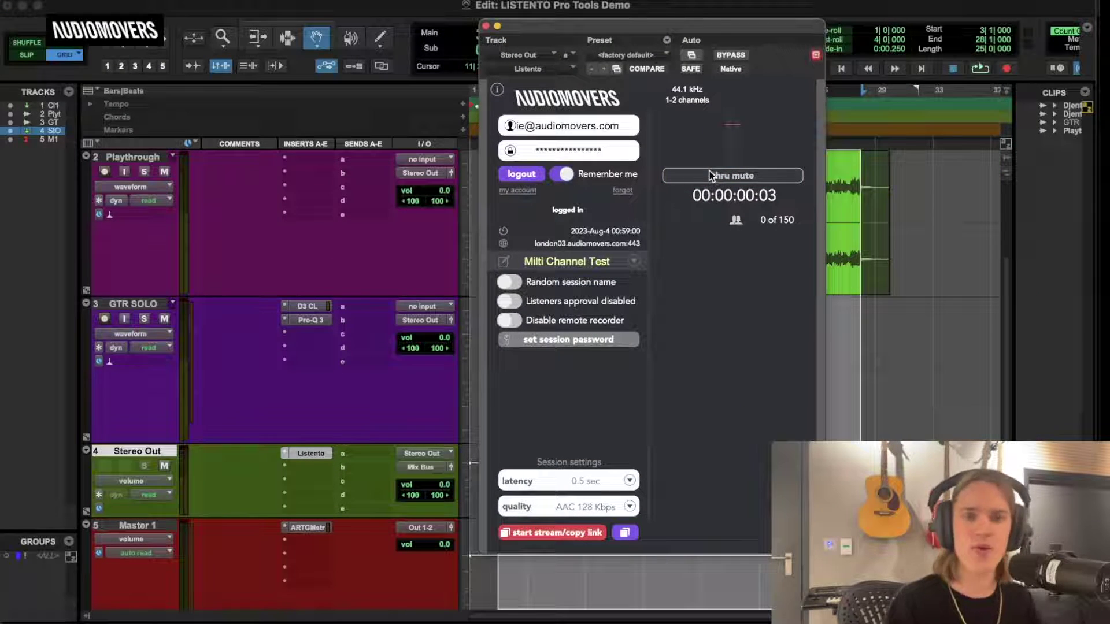
left_click_drag(643, 21, 647, 18)
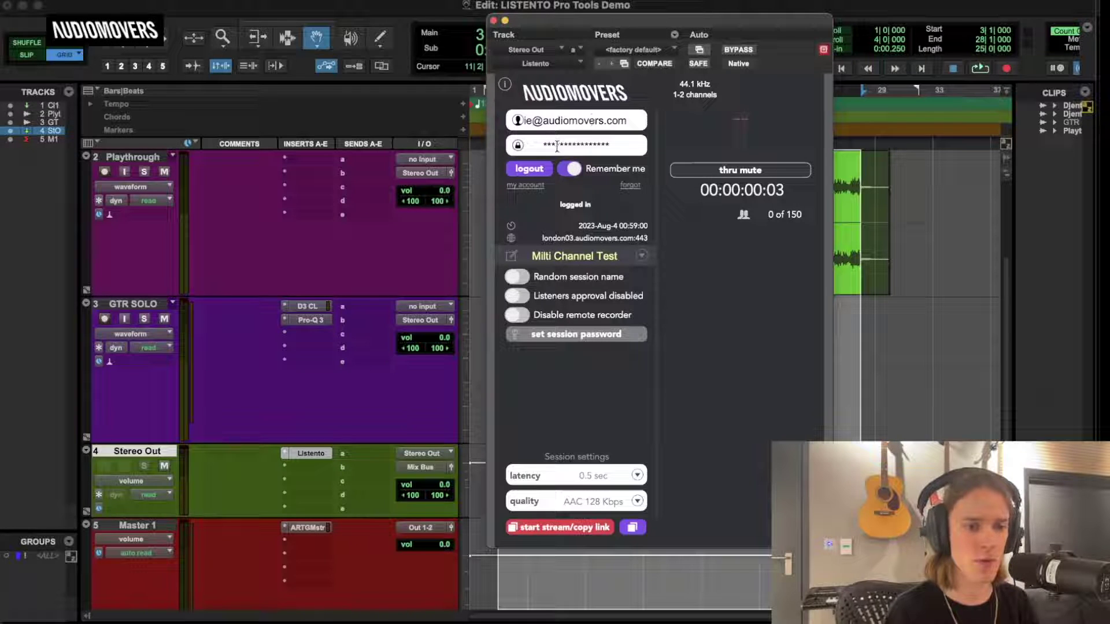
left_click(528, 168)
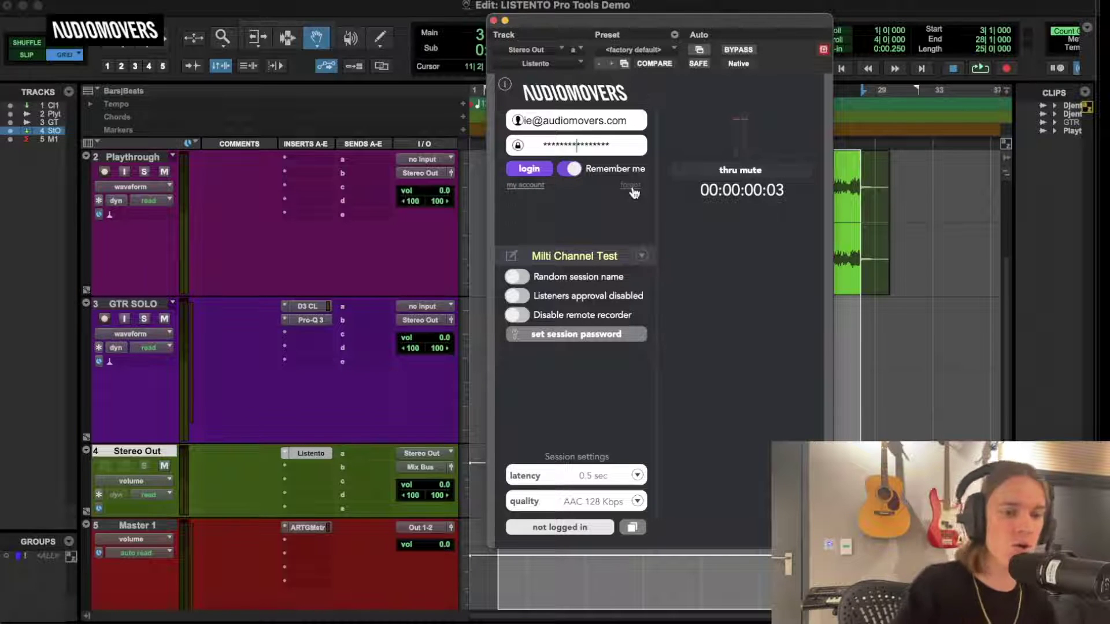
left_click(520, 192)
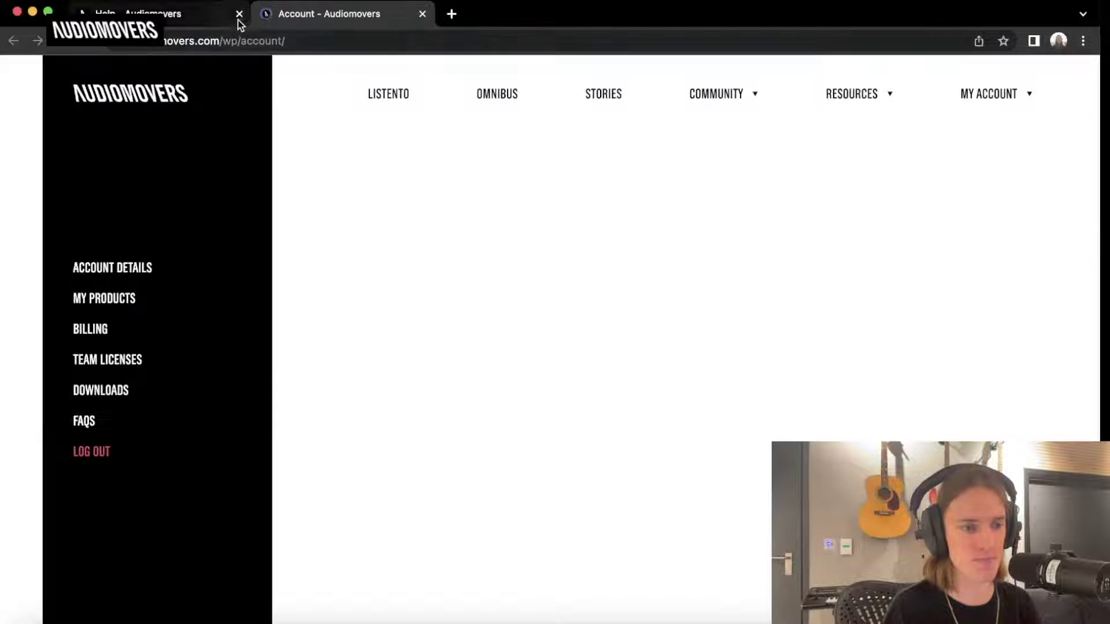
left_click(240, 13)
left_click(31, 12)
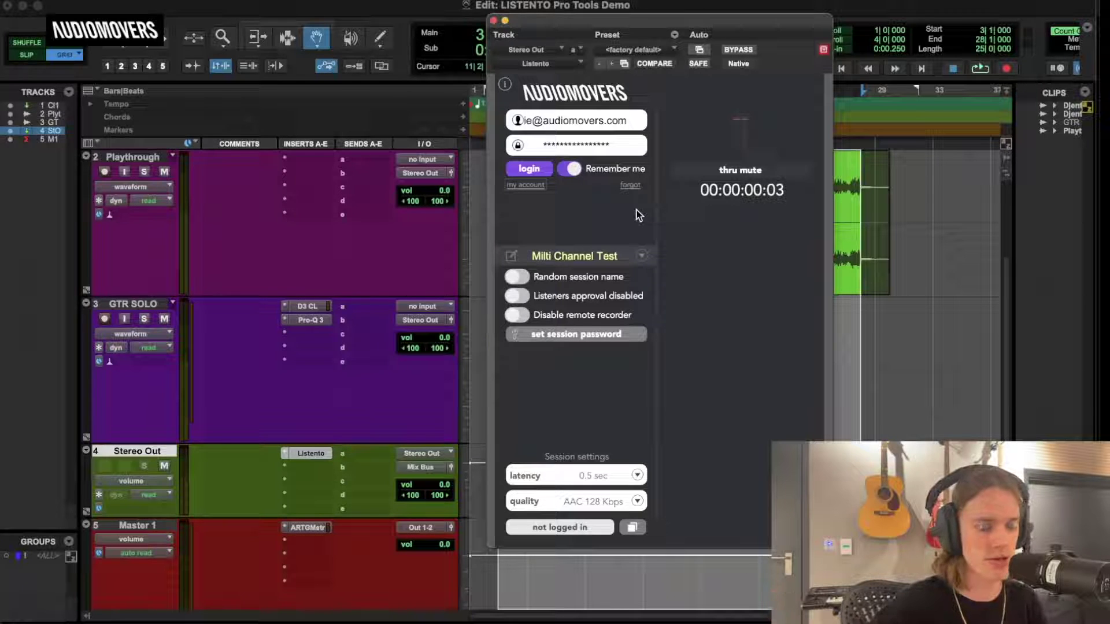
Rename the Listento session to 'LISTENTO DEMO'.
left_click(585, 250)
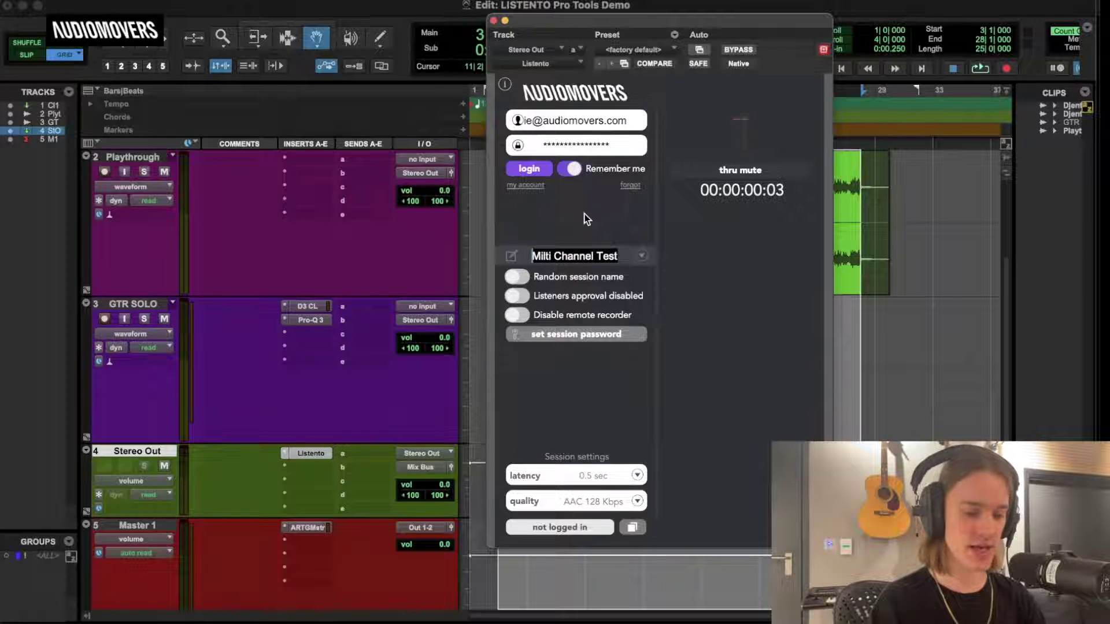
type("LISTENTO DEMO")
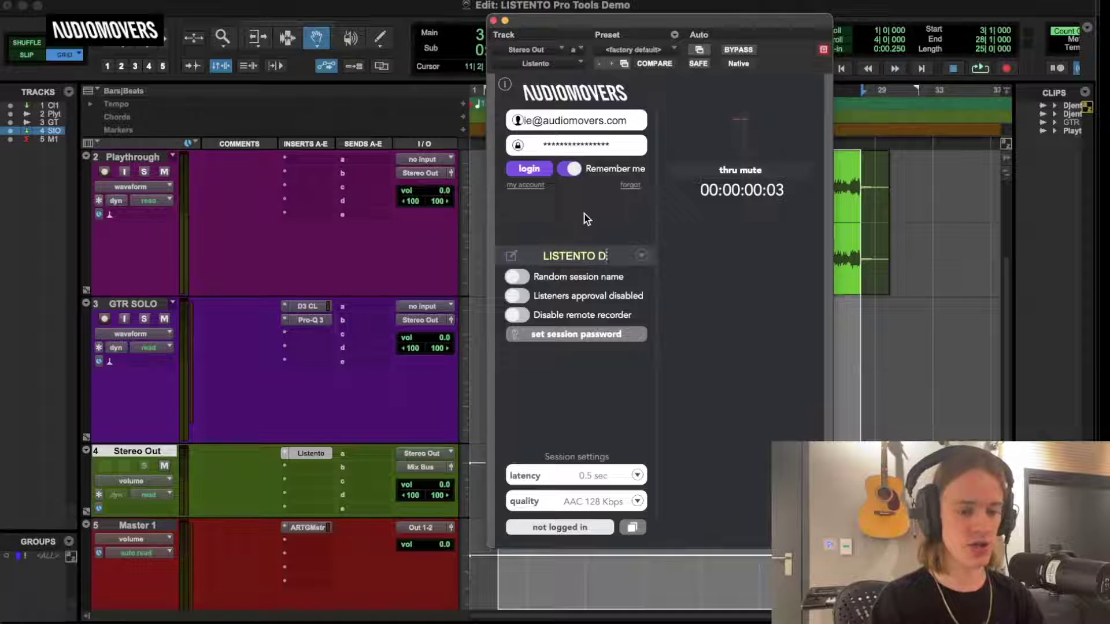
key("BackSpace")
type("O")
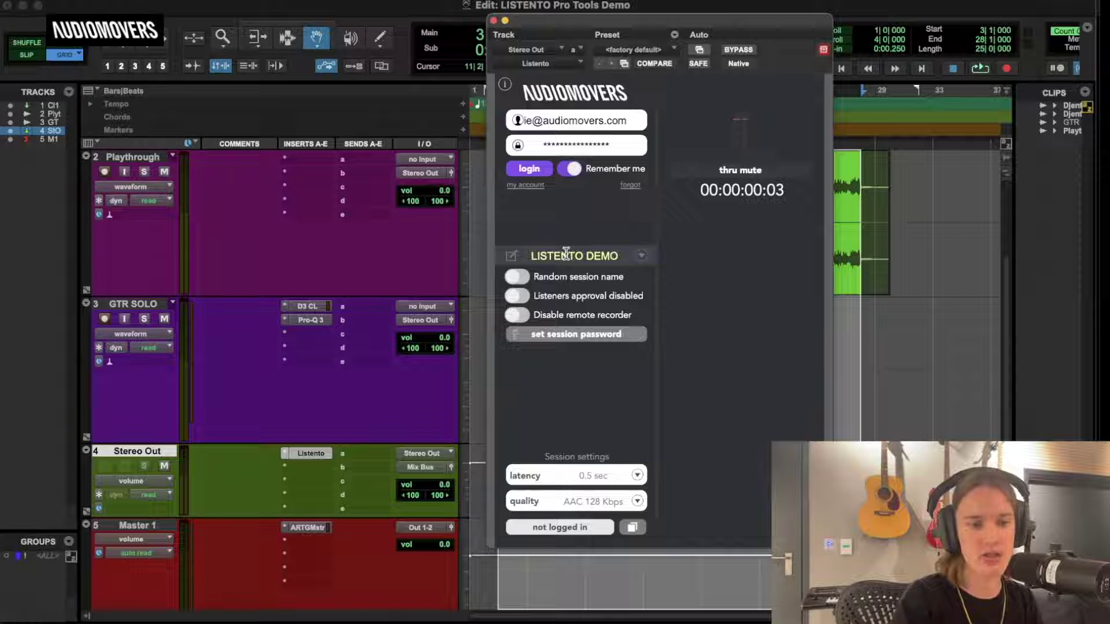
left_click(642, 255)
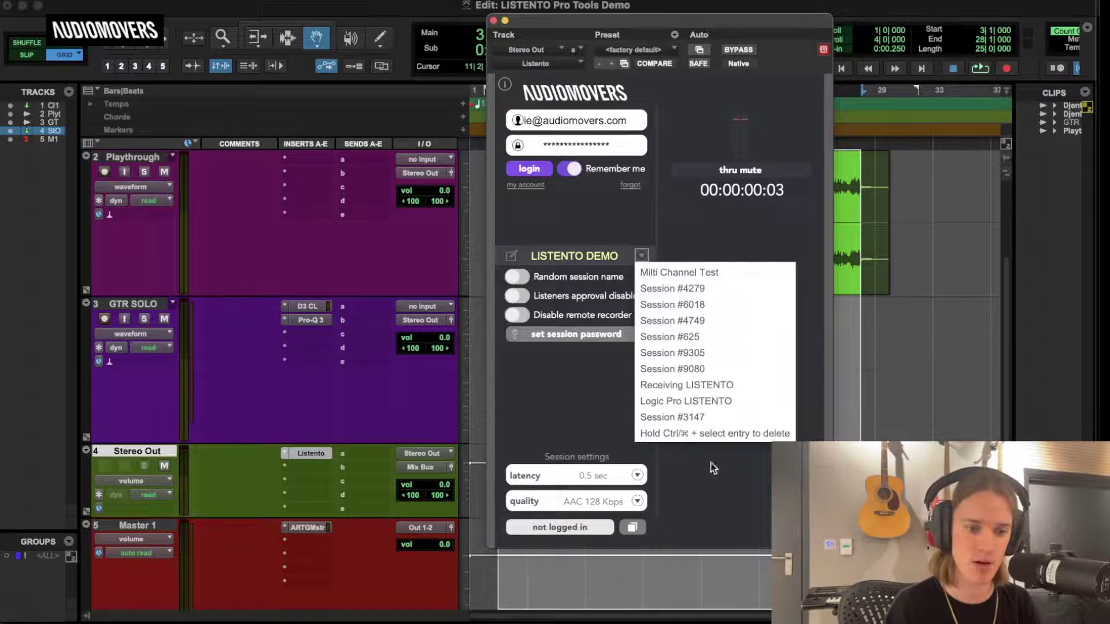
left_click(605, 216)
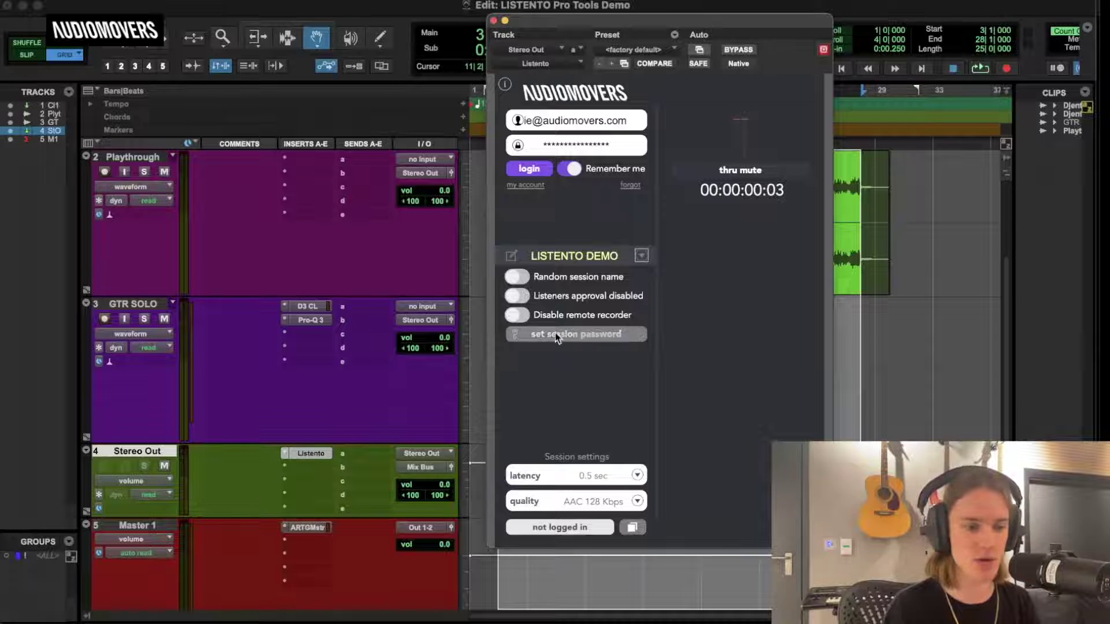
Log in and start streaming LISTENTO DEMO with its link copied.
left_click(538, 166)
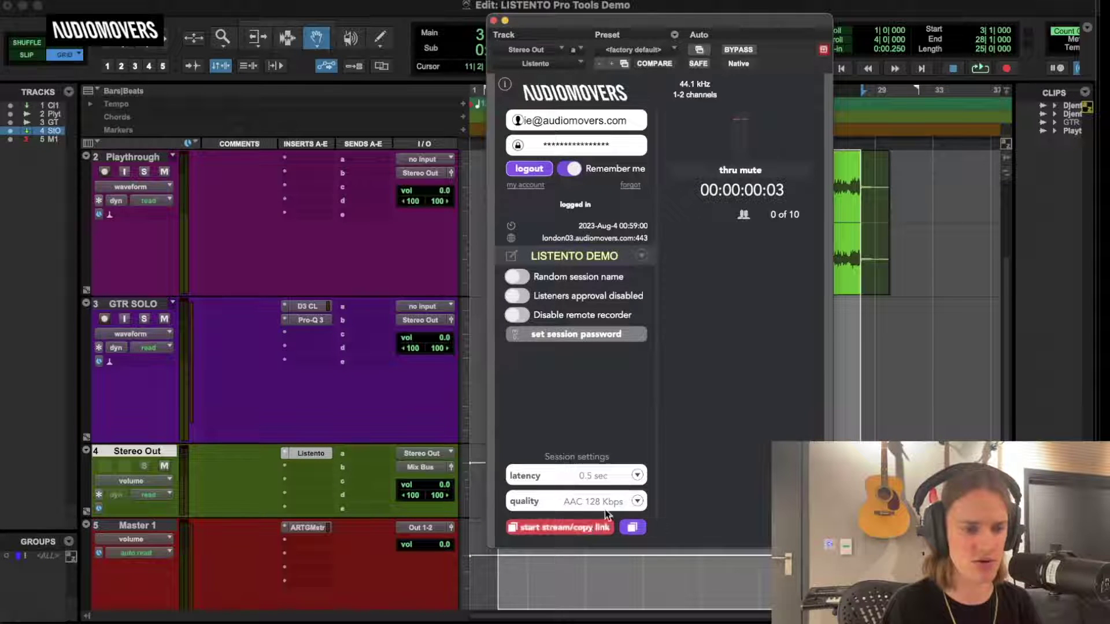
left_click(583, 526)
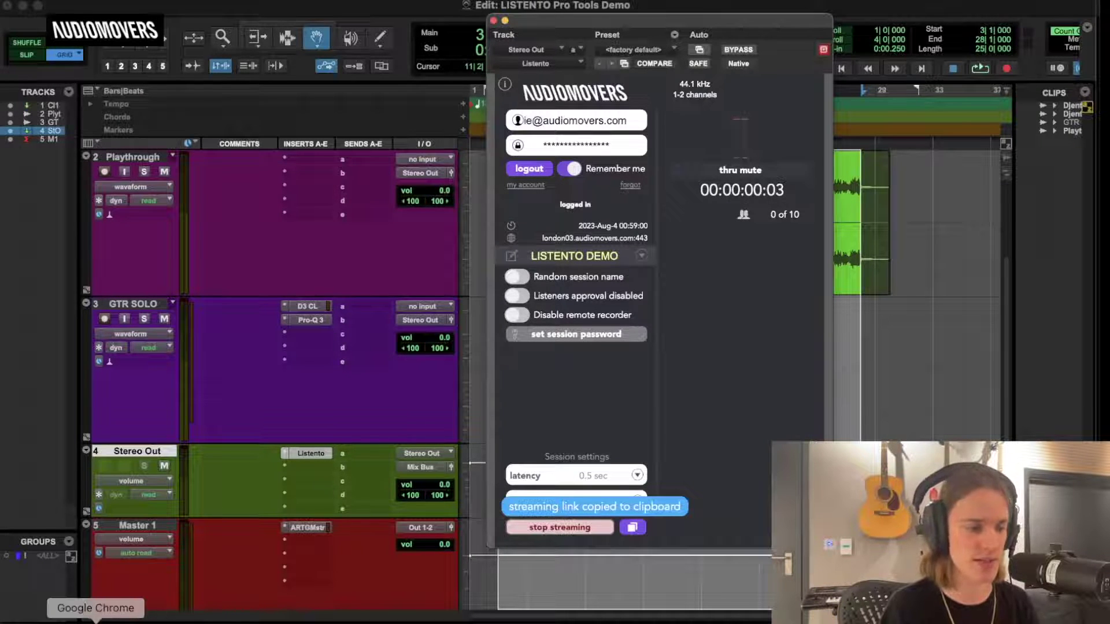
left_click(95, 617)
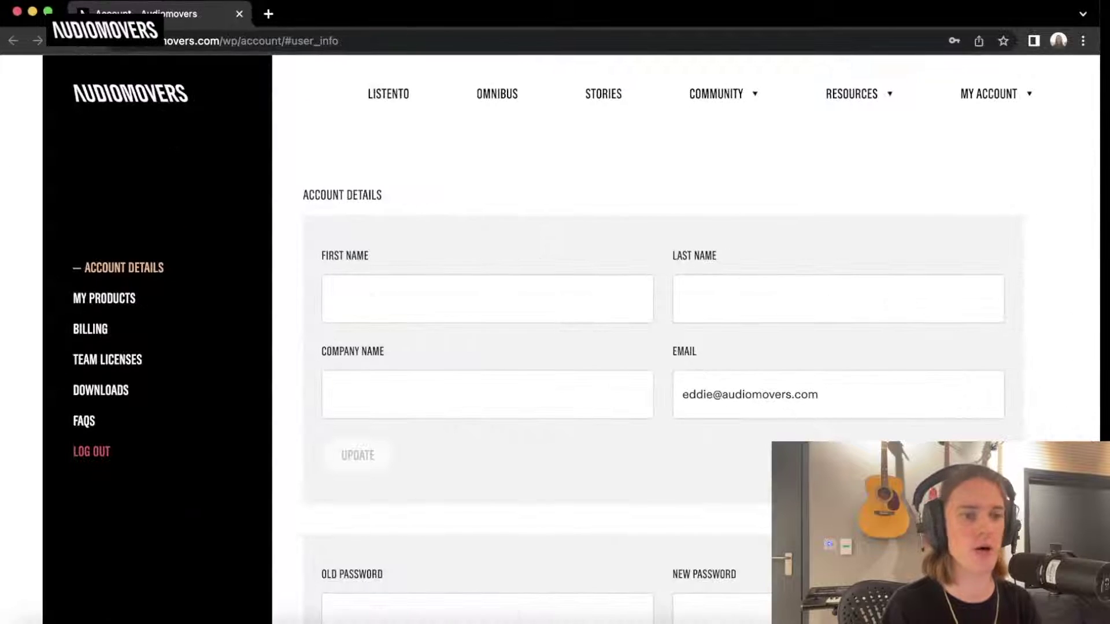
Open the copied stream link in a new Chrome tab, confirm audio is streaming, then close it.
left_click(268, 14)
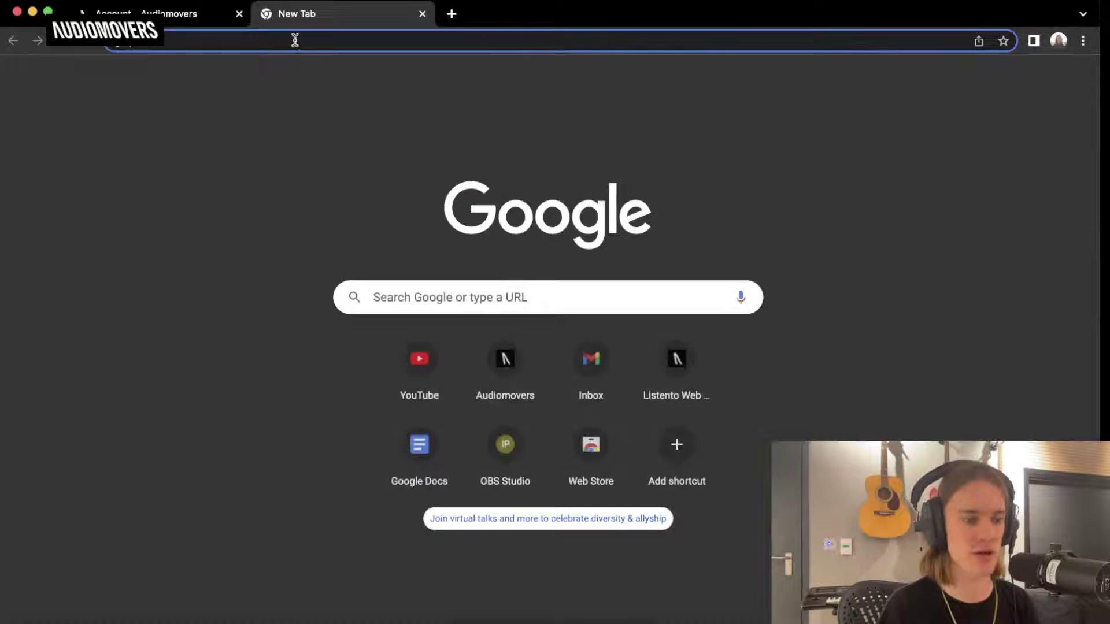
left_click(292, 39)
key("super+v")
key("Return")
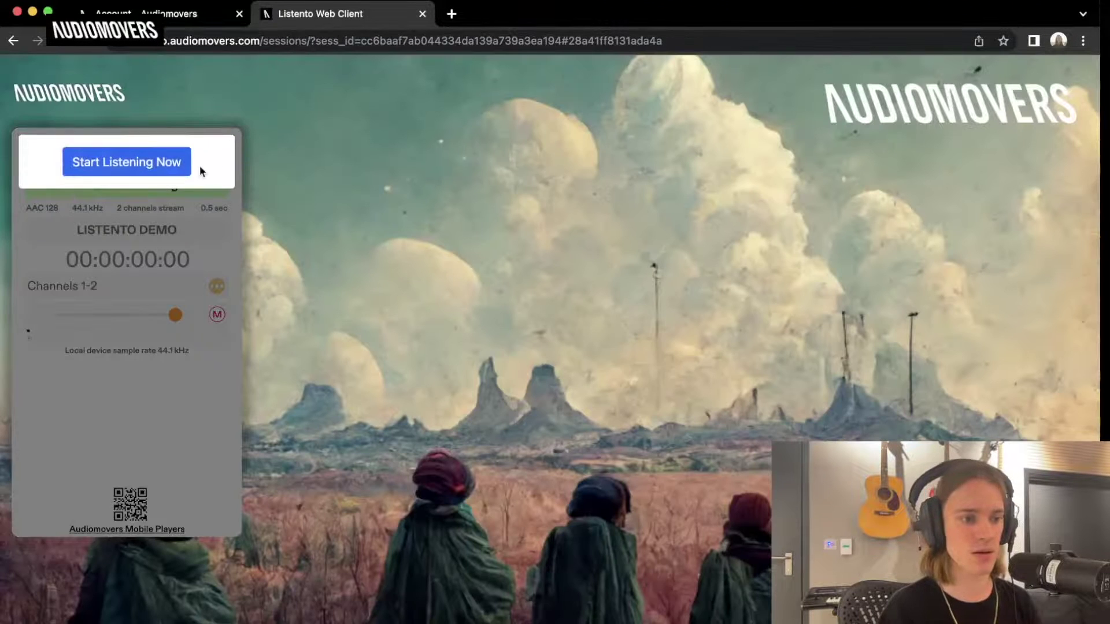
left_click(164, 167)
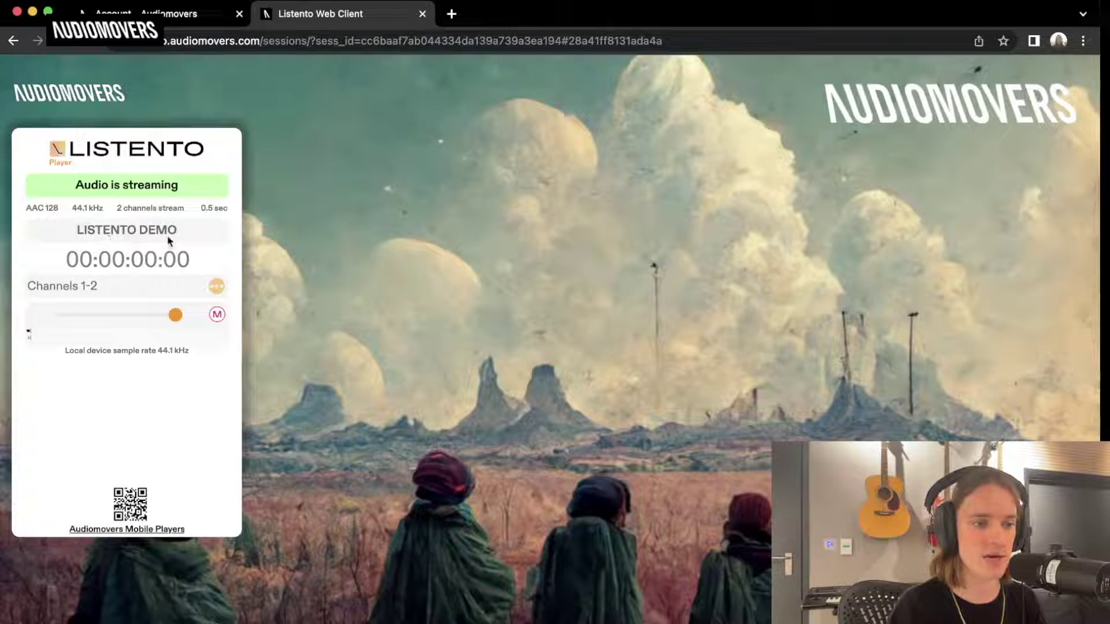
left_click(422, 14)
key("ctrl+Up")
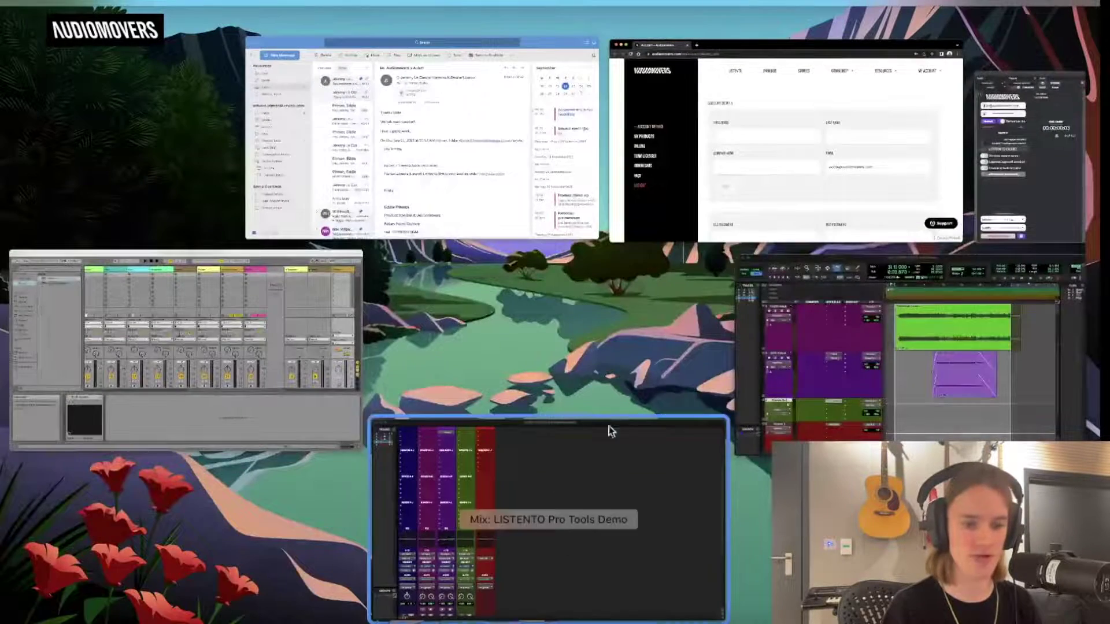
Back in Pro Tools, log out of Listento and turn on Random session name.
left_click(821, 280)
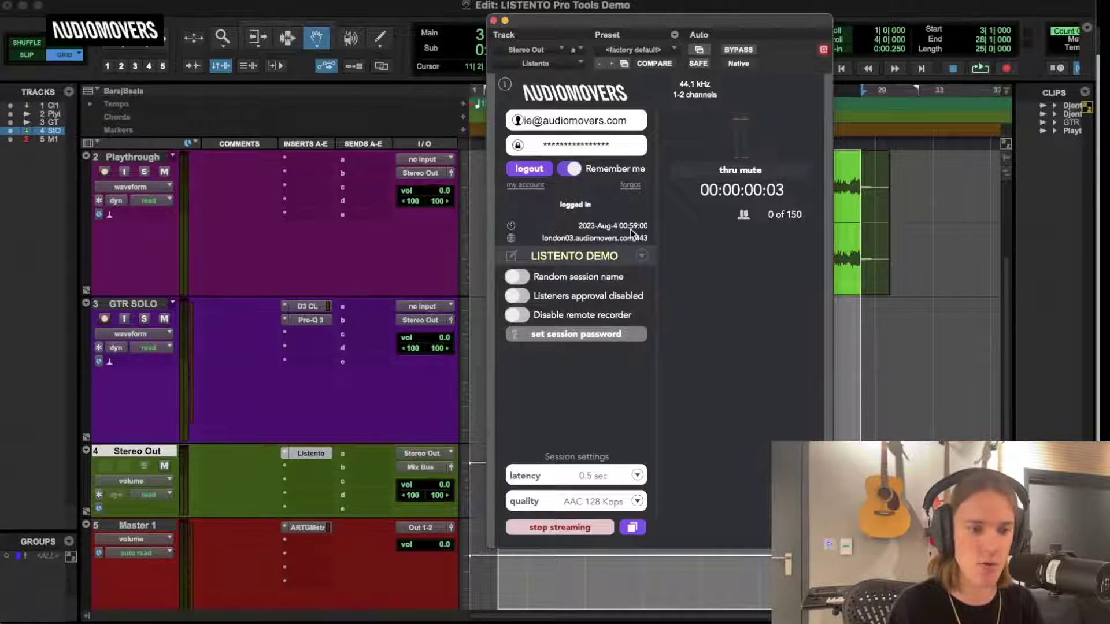
left_click(519, 278)
left_click(526, 172)
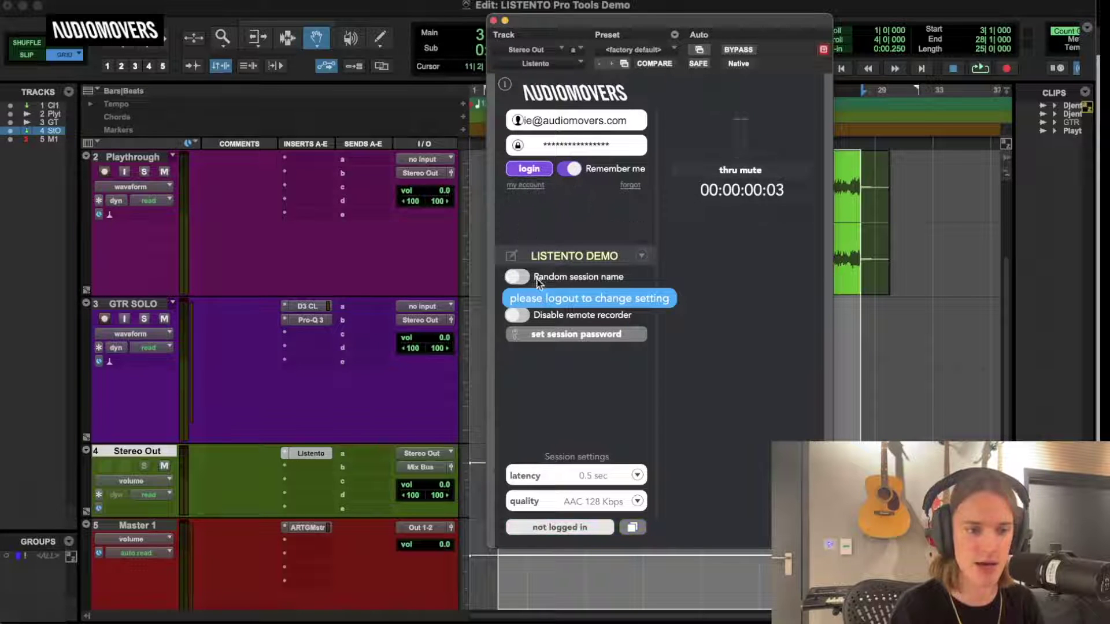
left_click(536, 279)
left_click(536, 171)
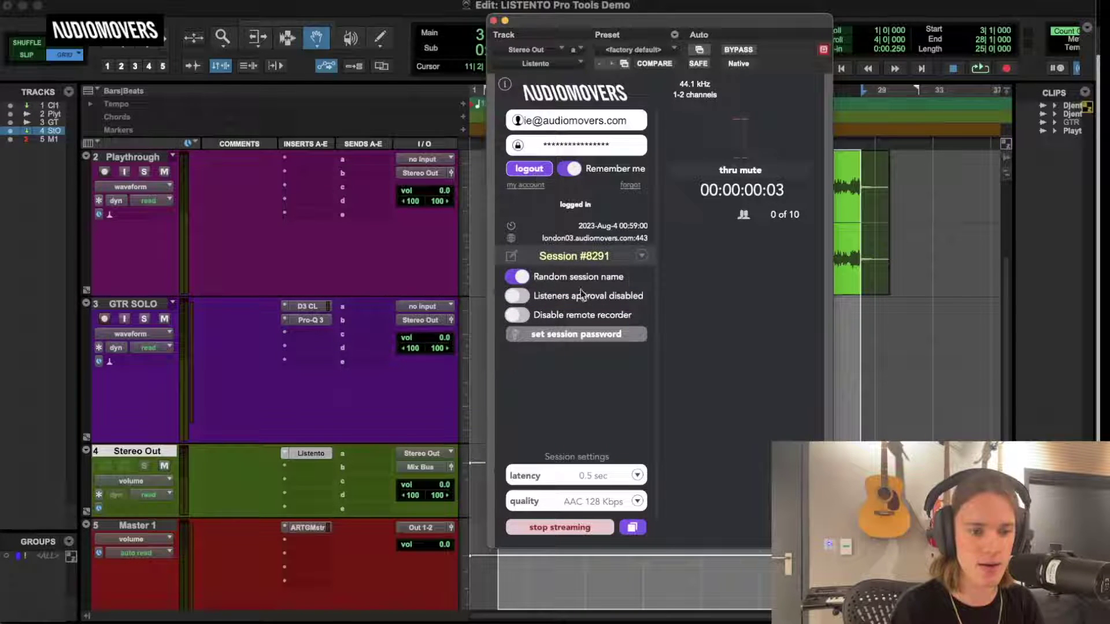
left_click(535, 171)
Turn Random session name off and toggle Listeners approval and Disable remote recorder on and off.
left_click(519, 279)
left_click(517, 297)
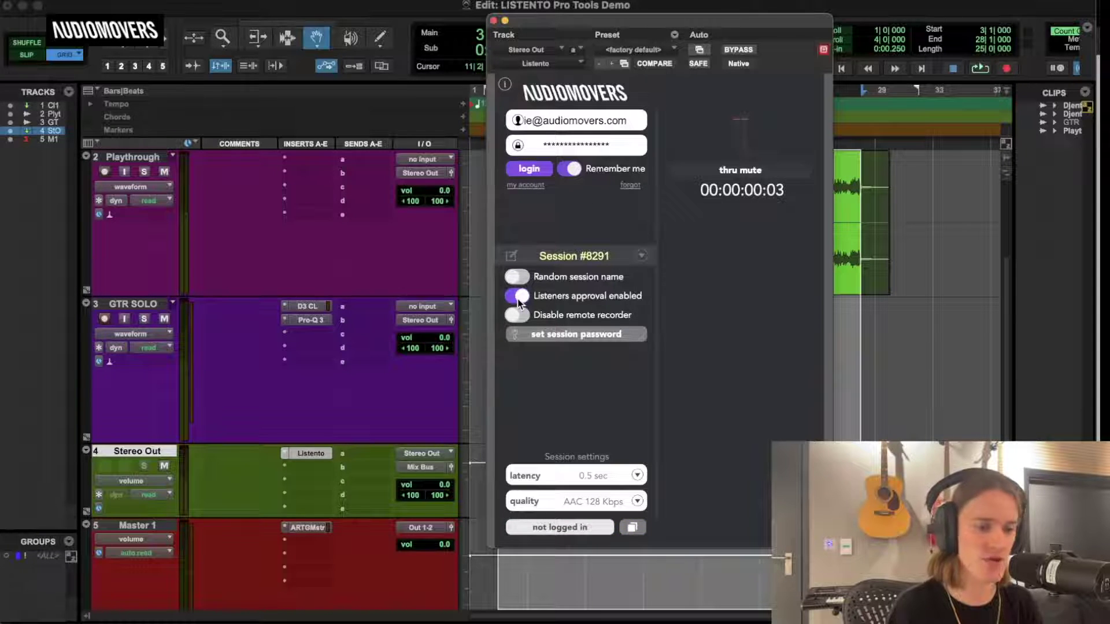
left_click(519, 297)
left_click(519, 316)
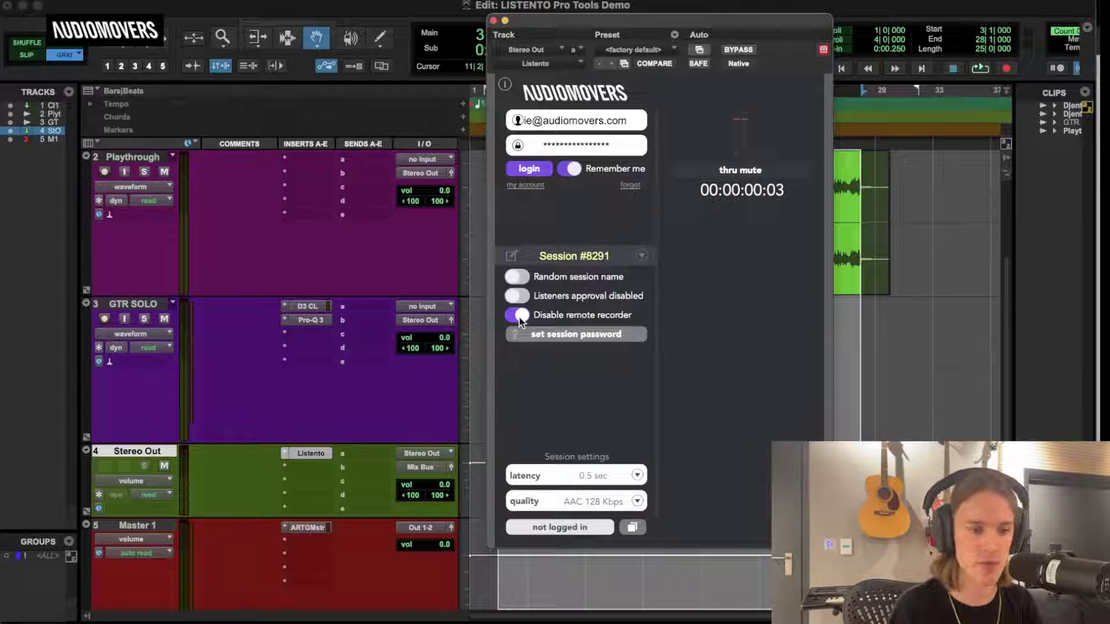
left_click(519, 316)
Enable a session password and enter one, then switch it back off and confirm with Ok.
left_click(559, 335)
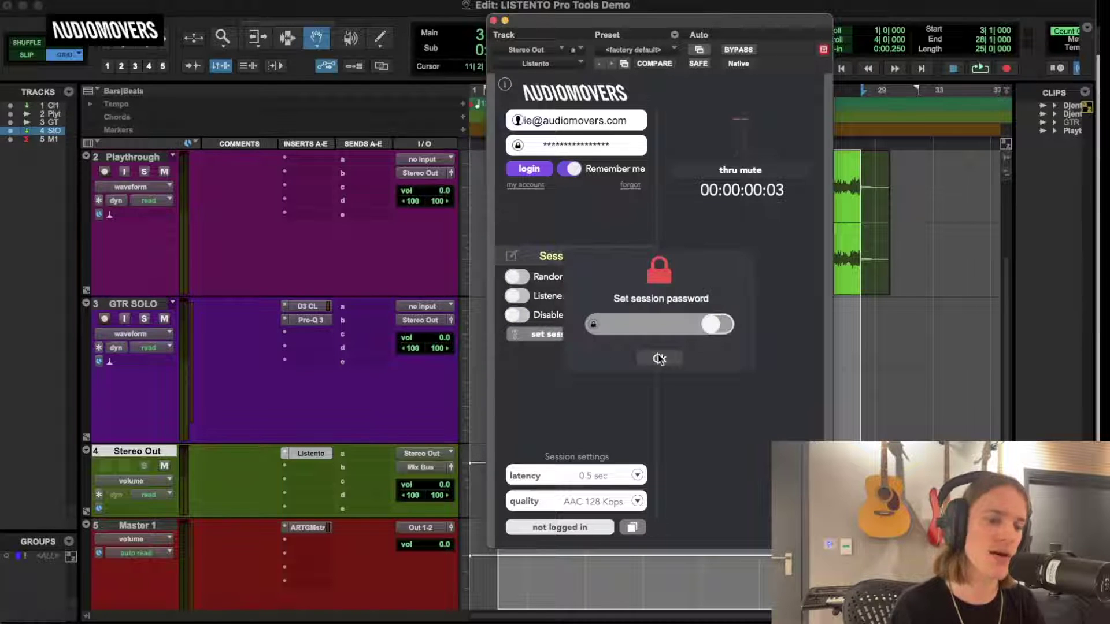
left_click(709, 332)
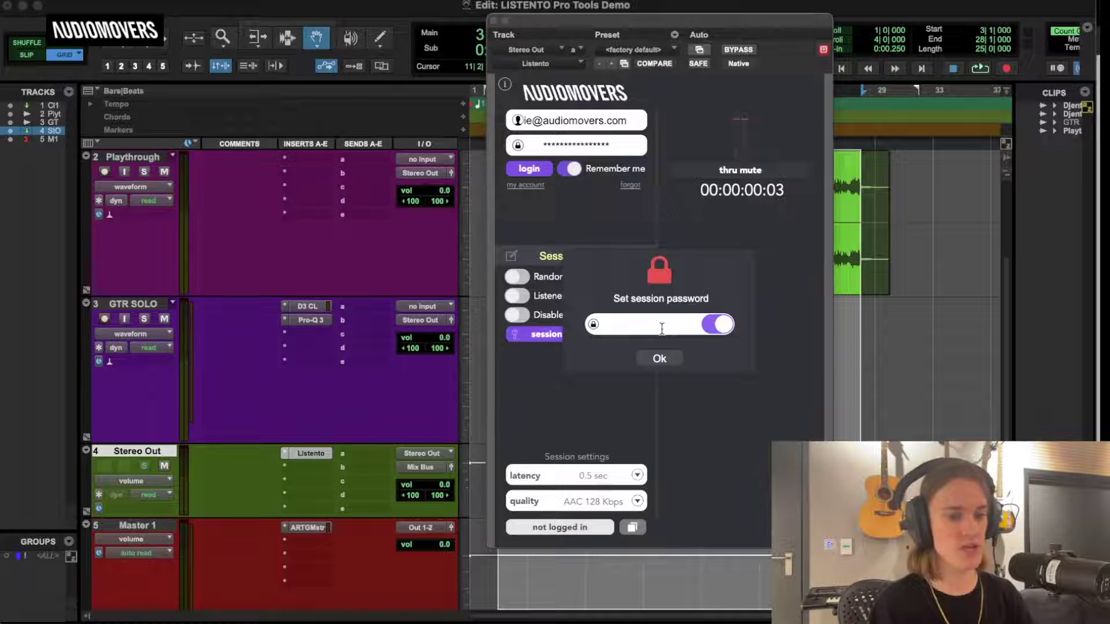
type("Audiomovers")
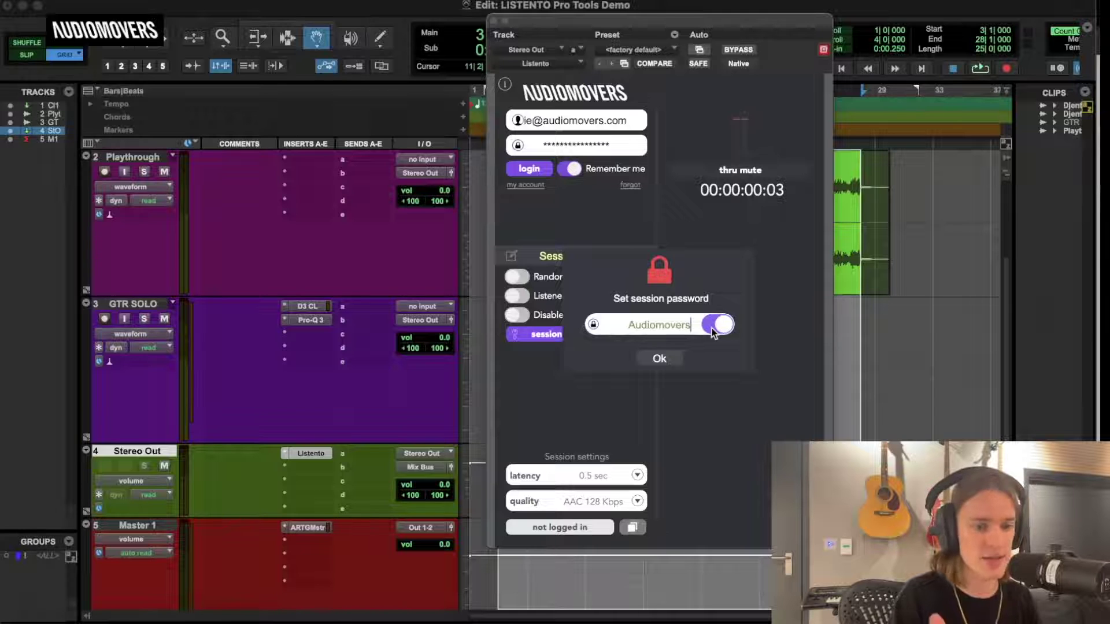
left_click(712, 328)
left_click(664, 358)
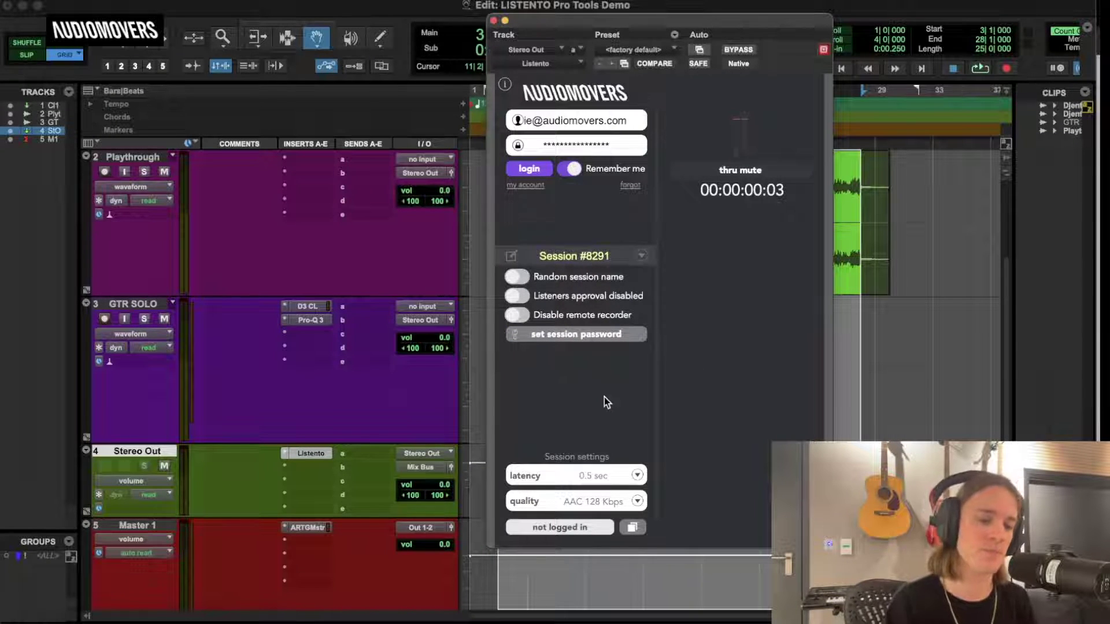
left_click(605, 478)
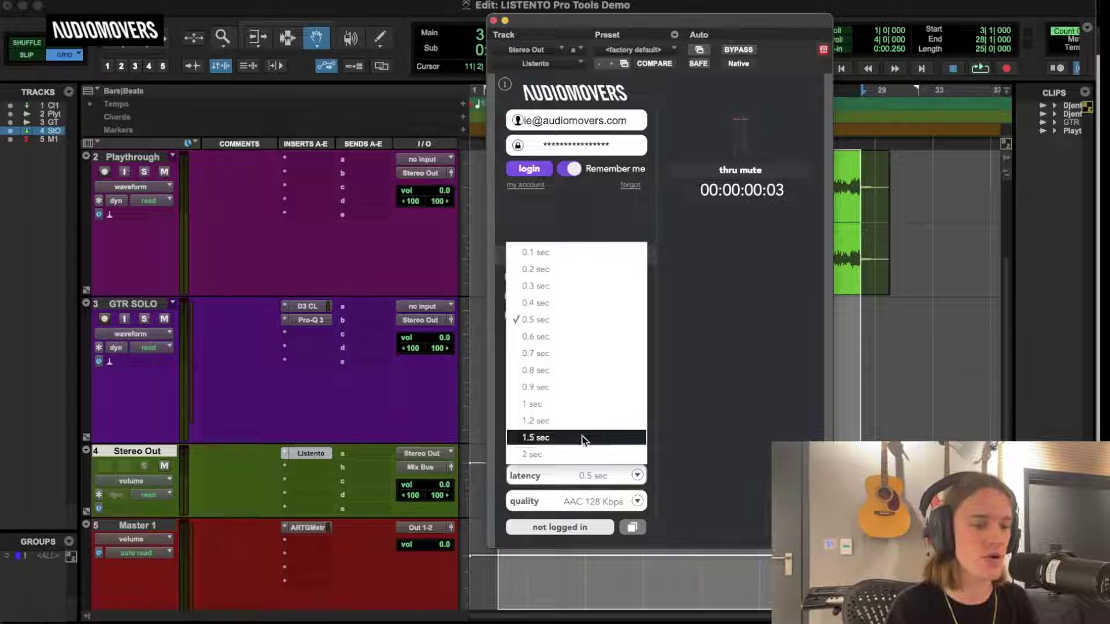
left_click(566, 226)
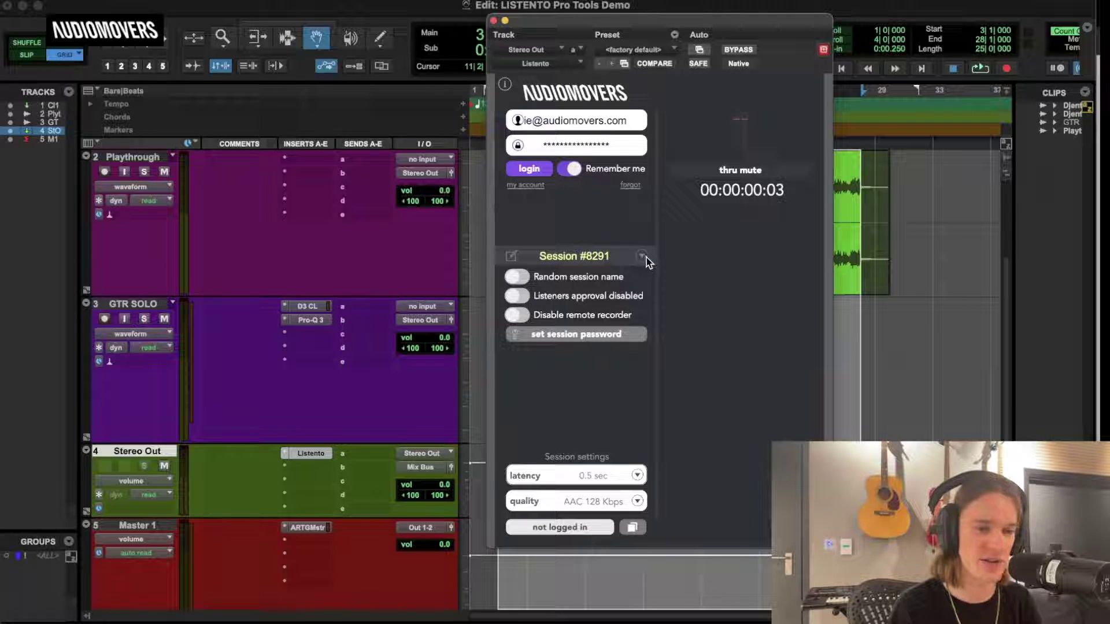
left_click(638, 475)
left_click(703, 355)
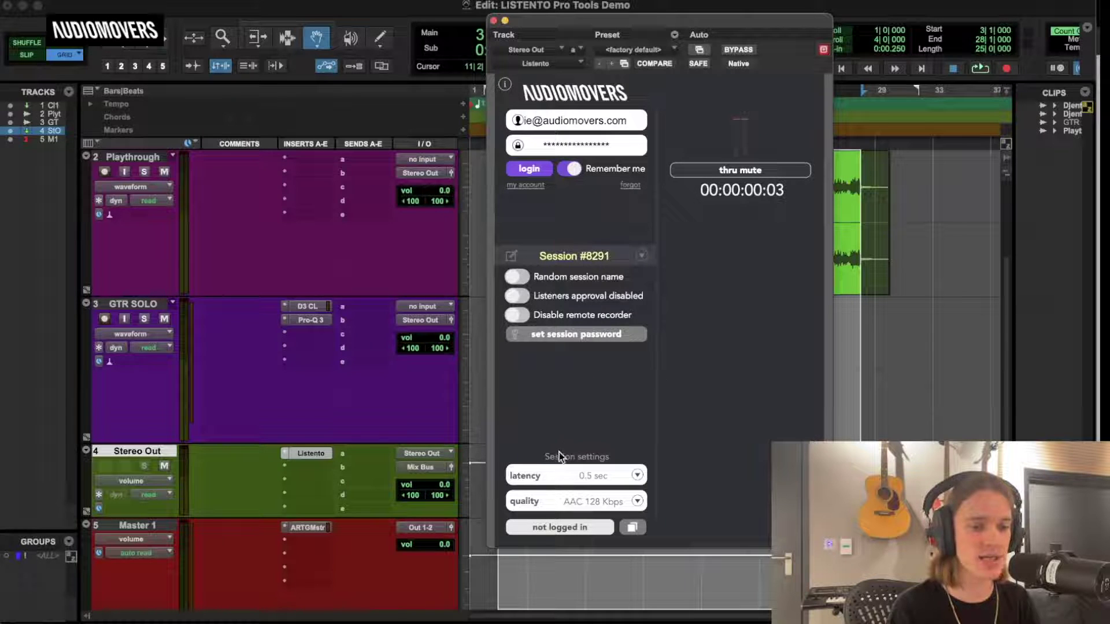
left_click(637, 501)
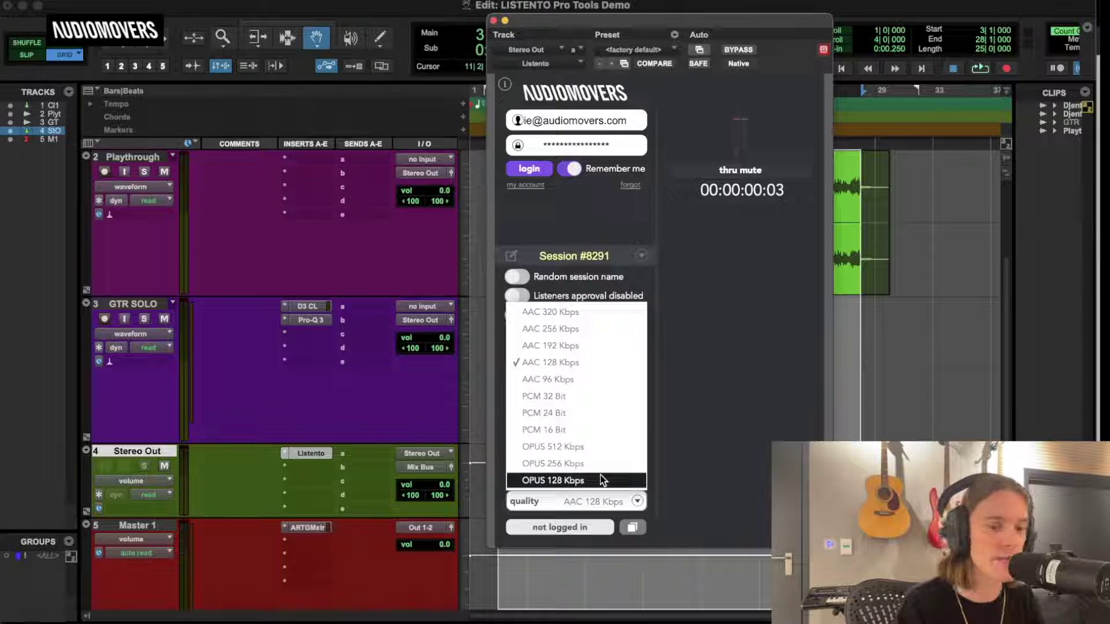
left_click(622, 445)
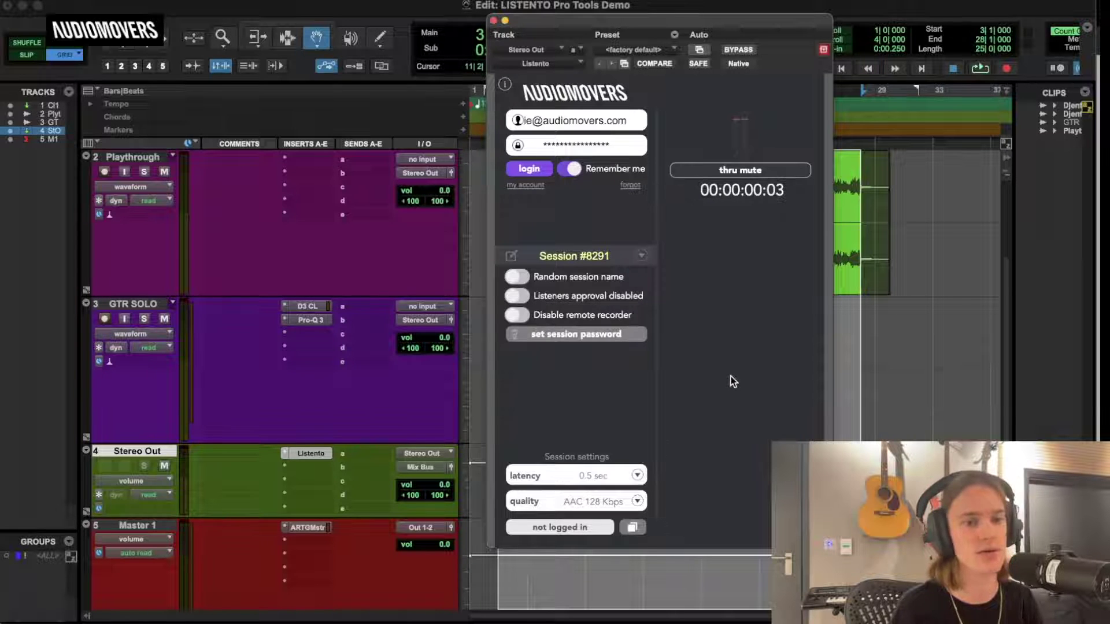
left_click(597, 501)
left_click(693, 439)
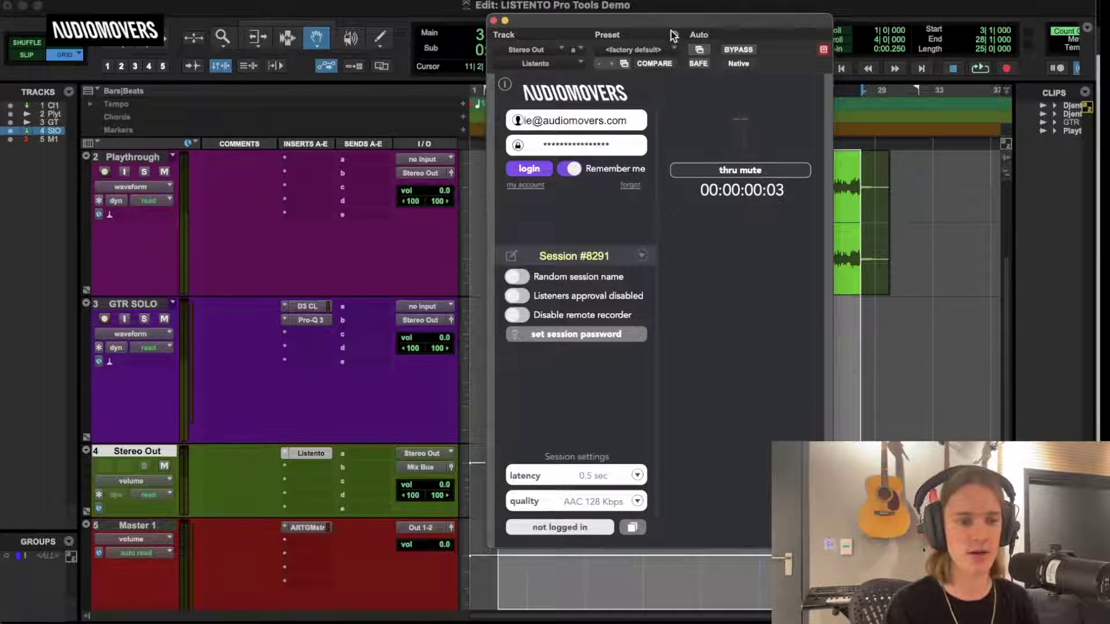
Play the session with thru mute toggled on while streaming, then stop playback.
left_click_drag(664, 22, 851, 63)
key("space")
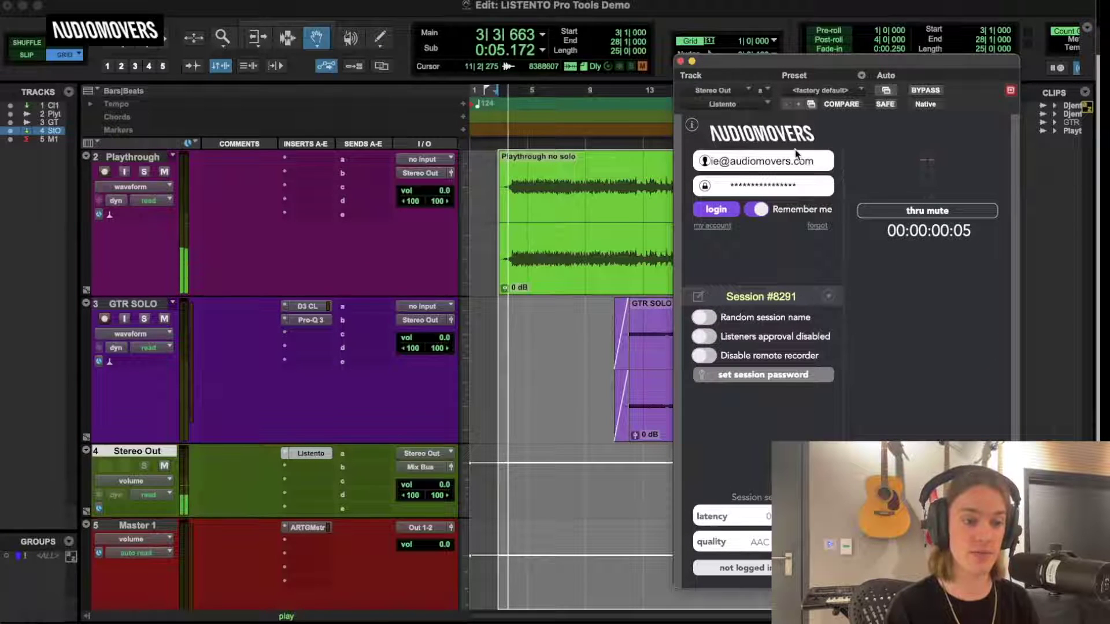
left_click(920, 210)
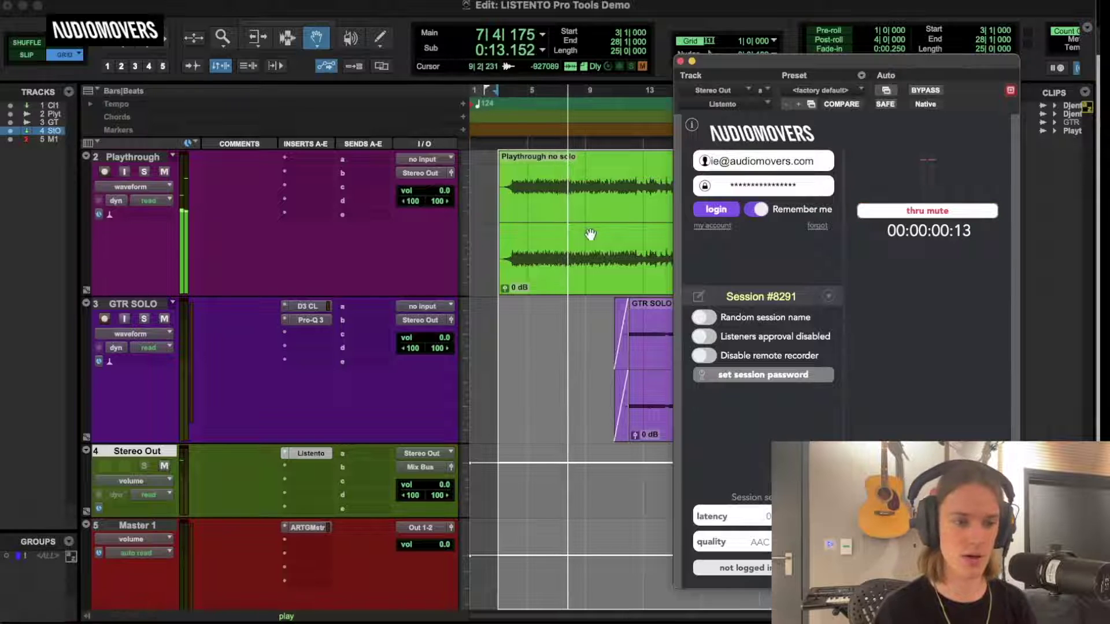
key("space")
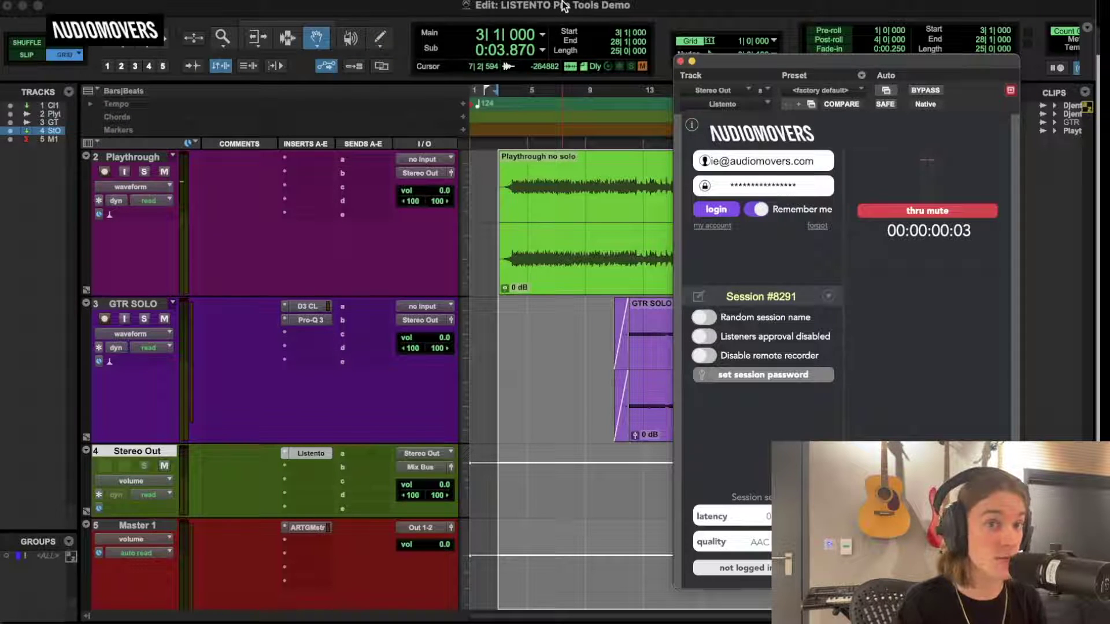
Close the Listento plugin window and switch over to Ableton Live.
left_click_drag(795, 60, 712, 35)
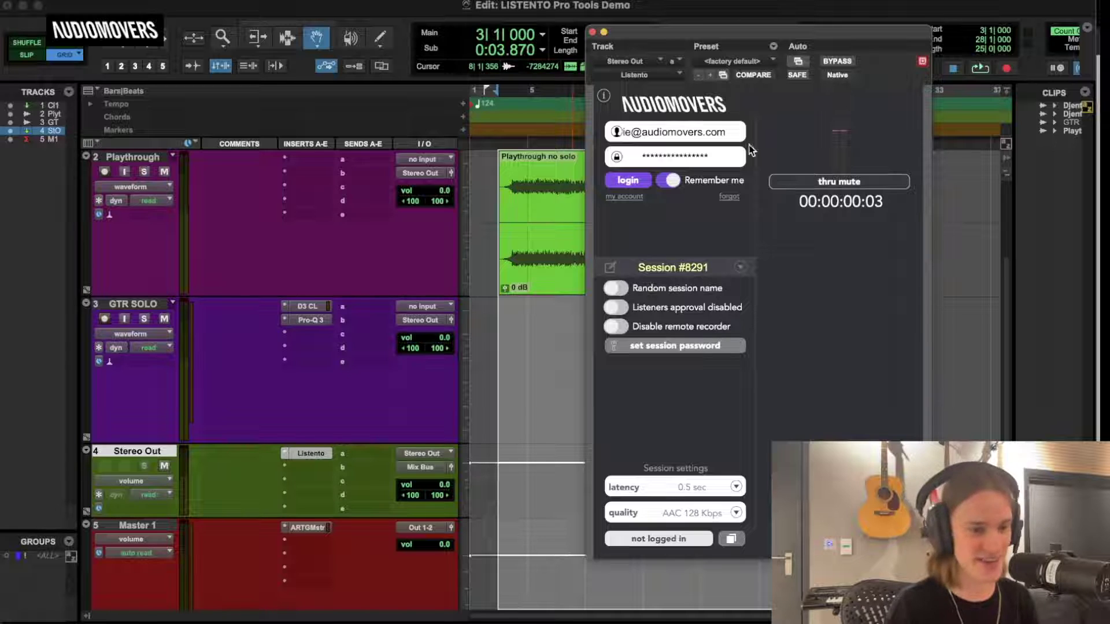
left_click(593, 33)
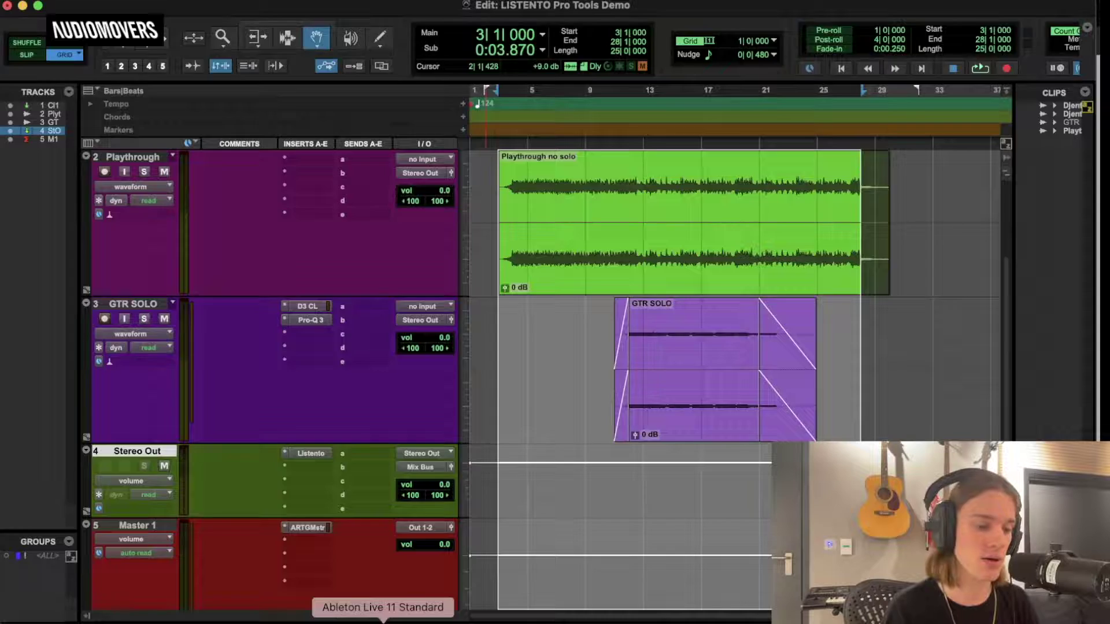
left_click(382, 619)
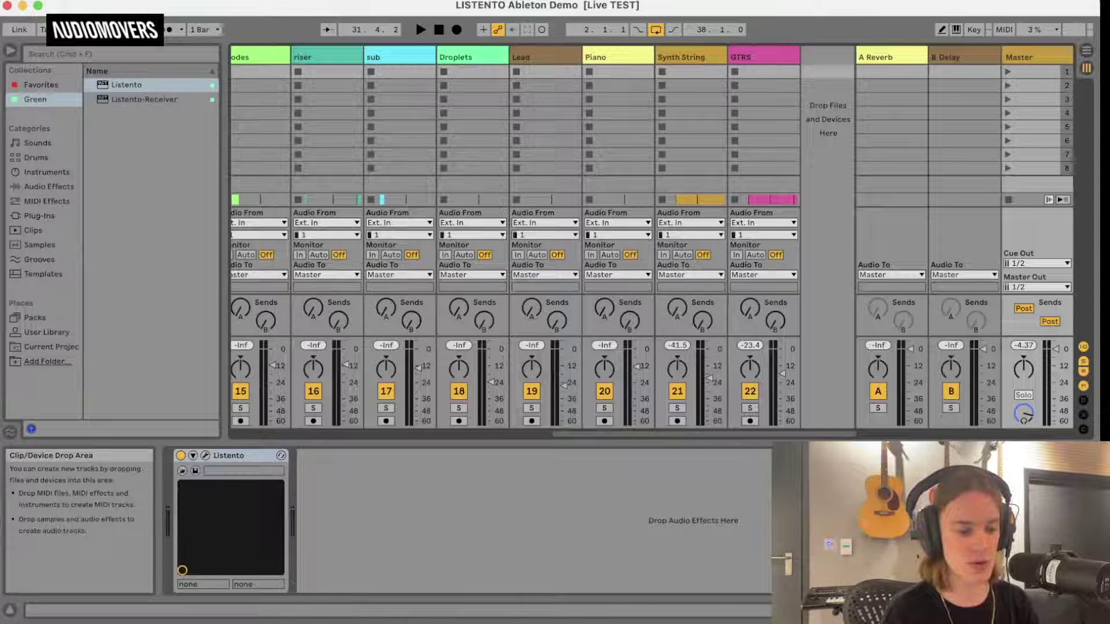
Quit Pro Tools from its Dock menu and show Live's Arrangement view.
right_click(341, 622)
left_click(347, 597)
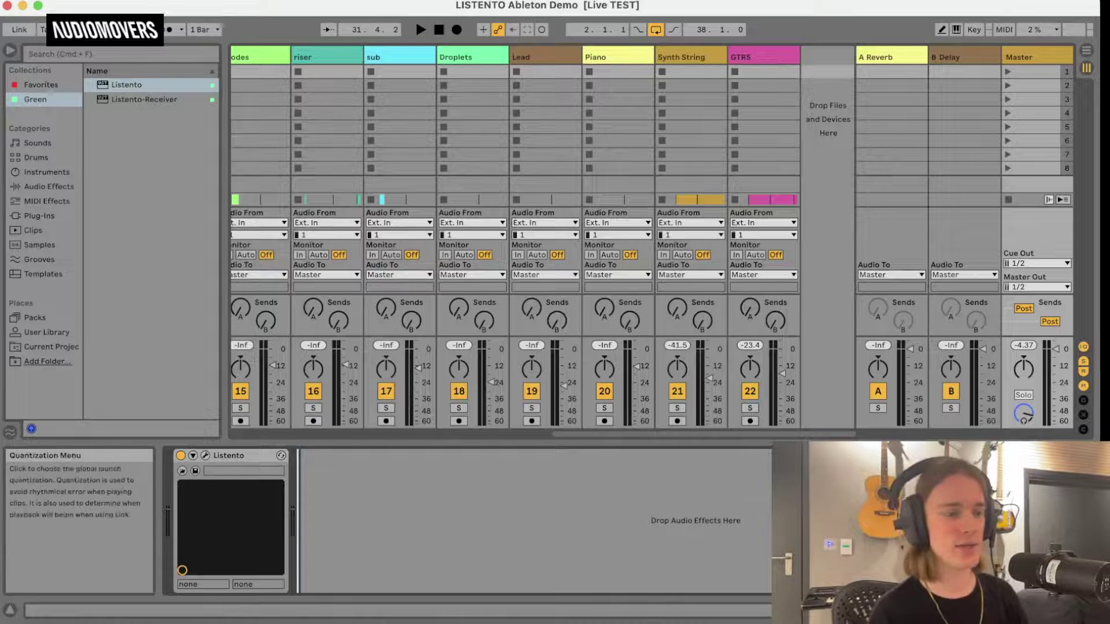
key("Tab")
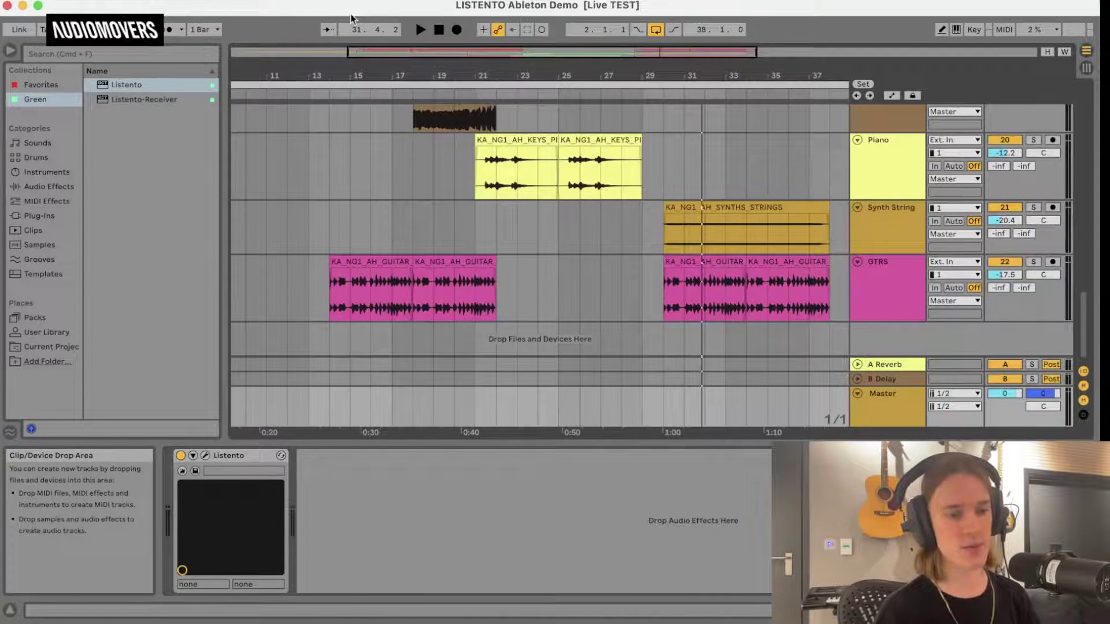
Start playback of the LISTENTO Ableton Demo arrangement from around bar 9.
scroll(501, 217, "up", 5)
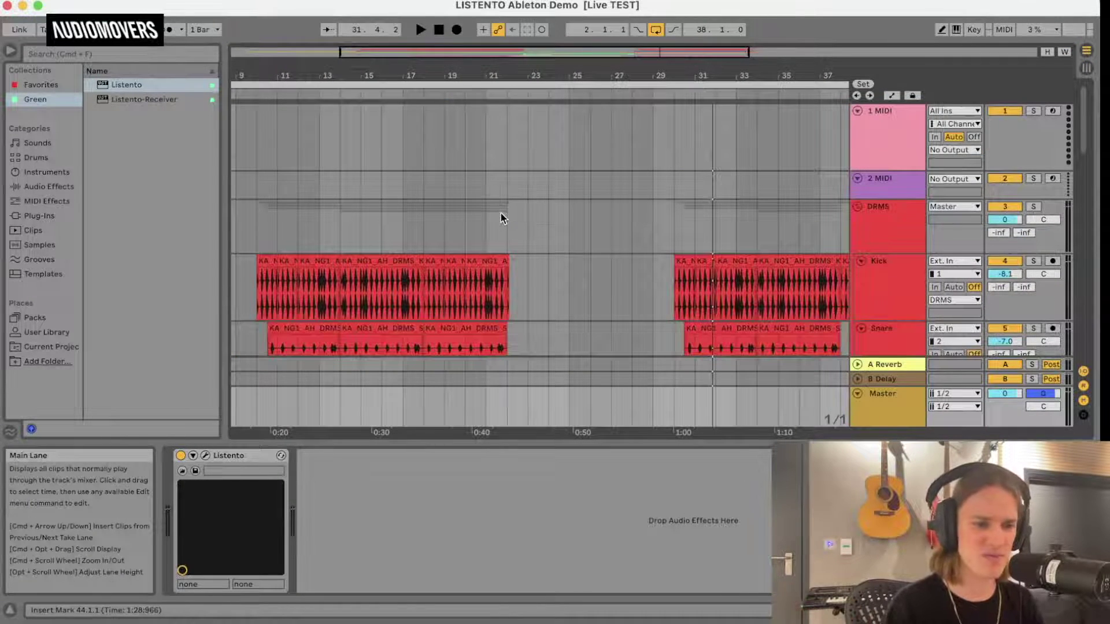
scroll(500, 217, "down", 3)
scroll(501, 217, "up", 3)
scroll(500, 218, "down", 5)
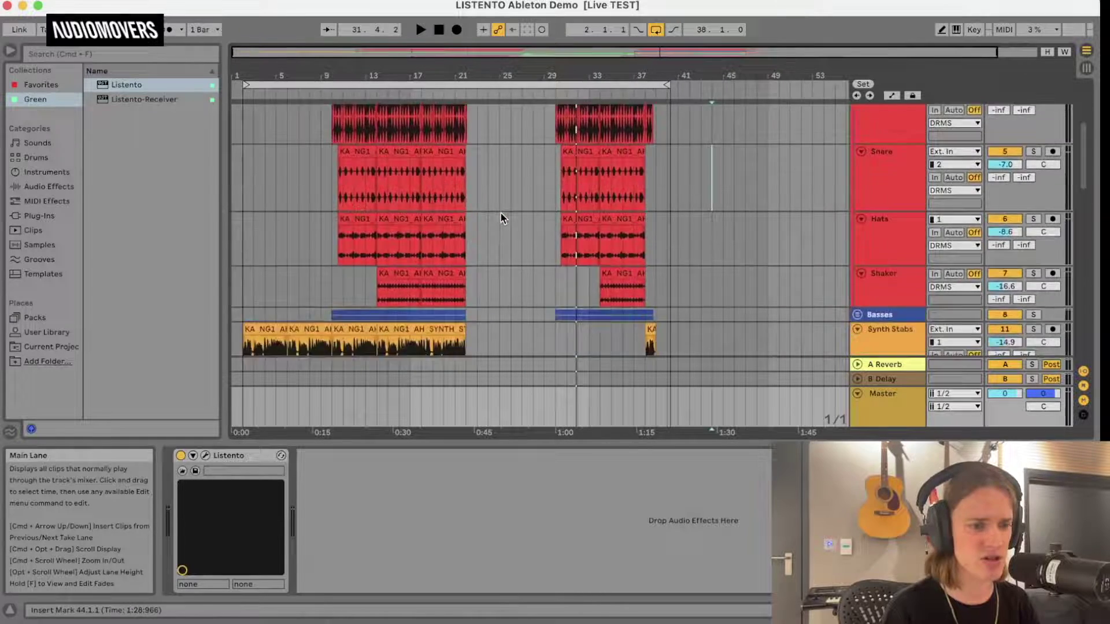
scroll(501, 218, "down", 5)
scroll(462, 174, "up", 10)
left_click(329, 95)
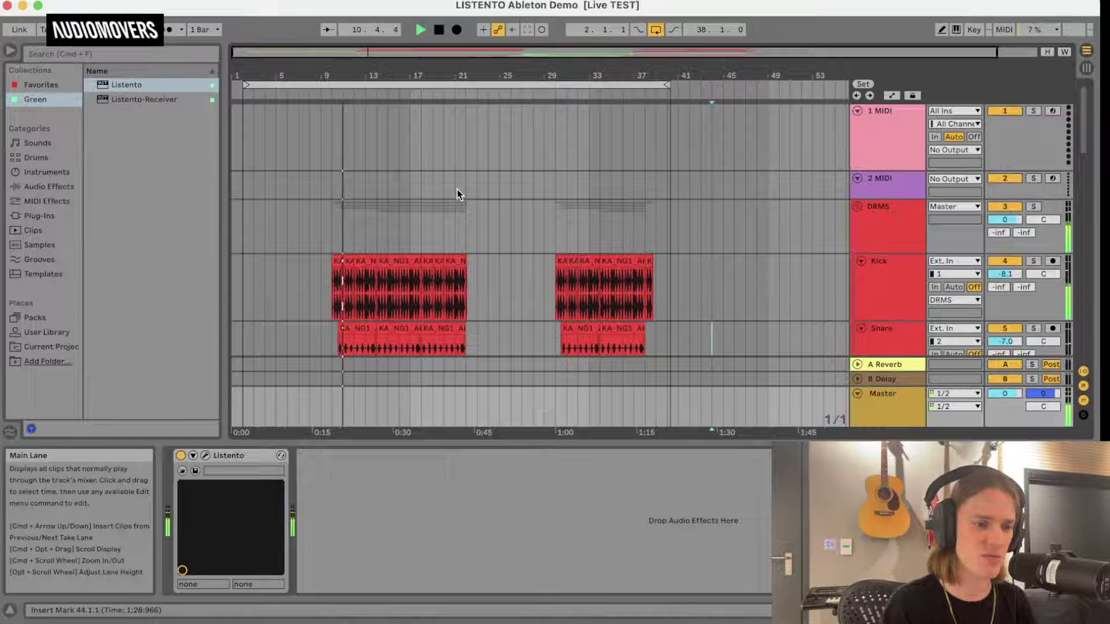
scroll(459, 191, "down", 5)
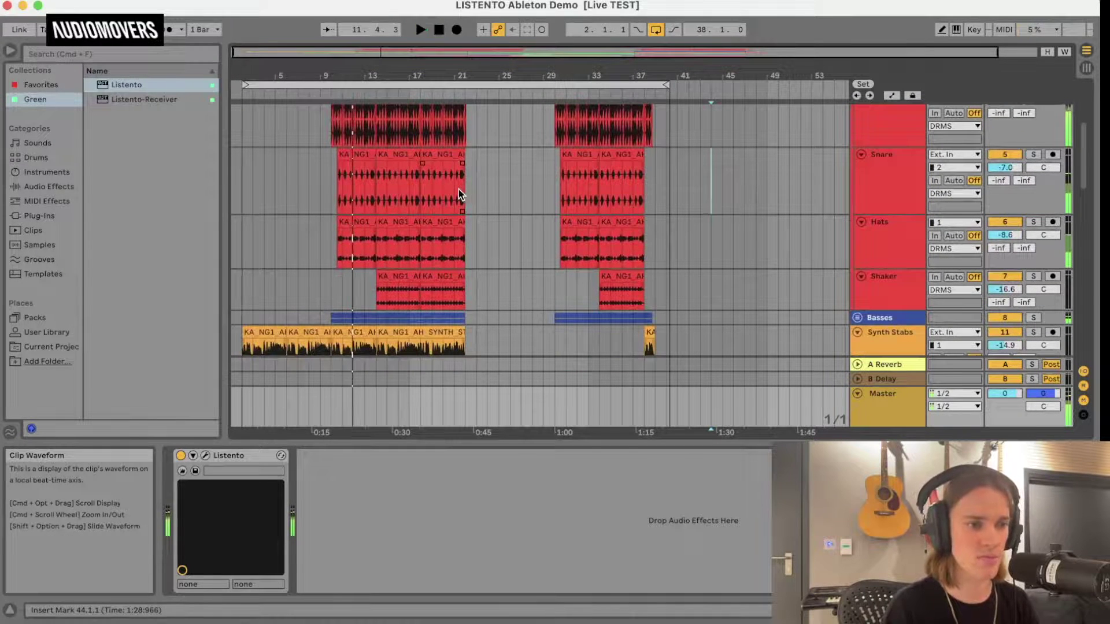
left_click(42, 3)
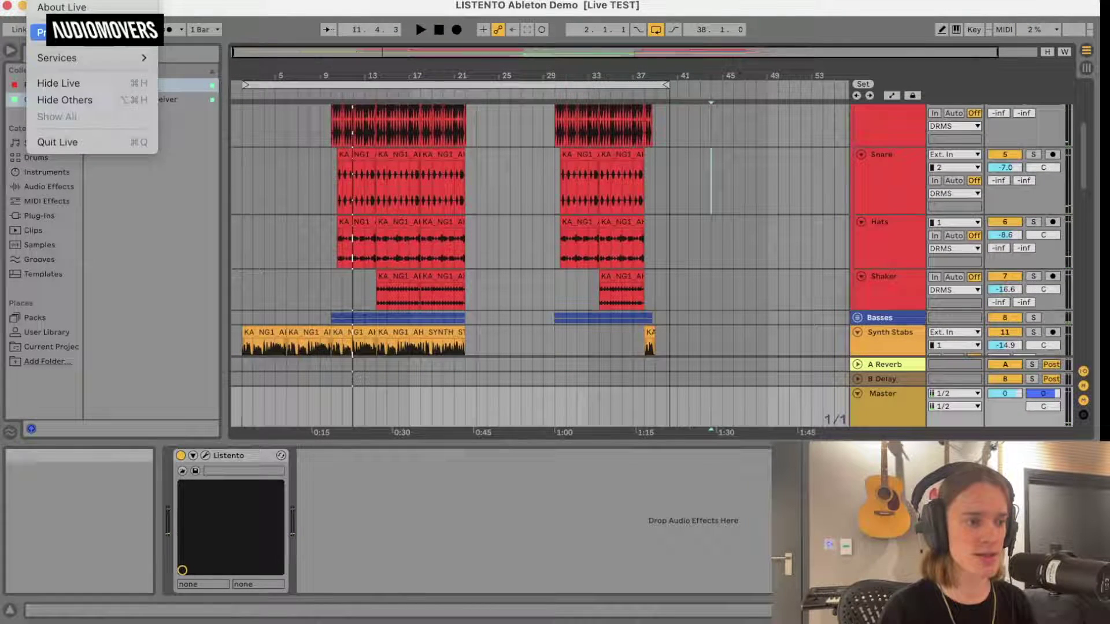
left_click(58, 32)
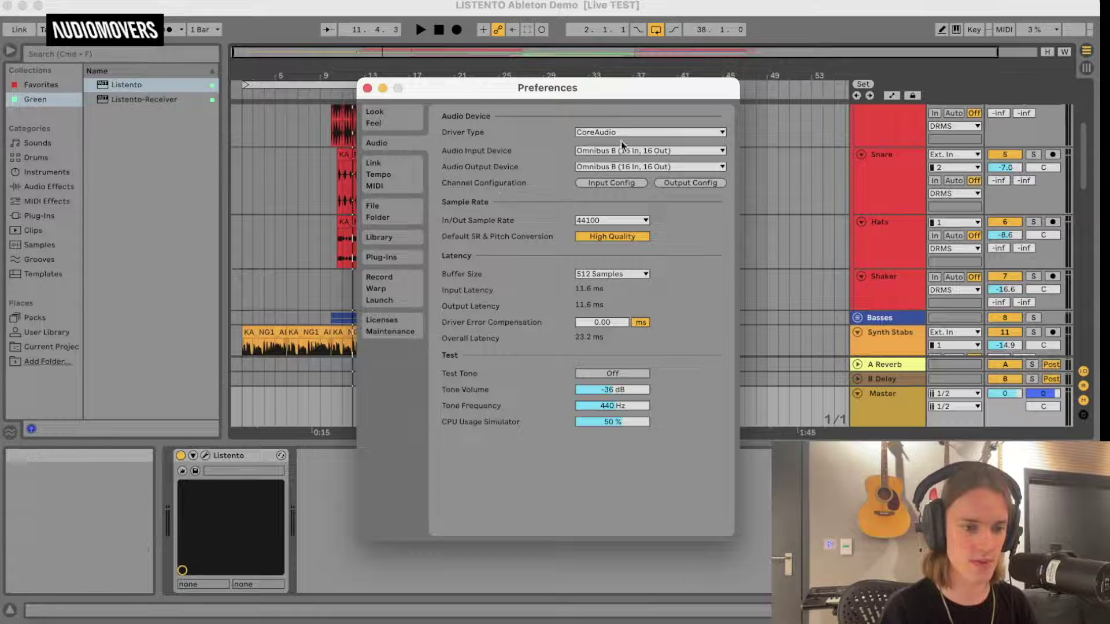
left_click(367, 89)
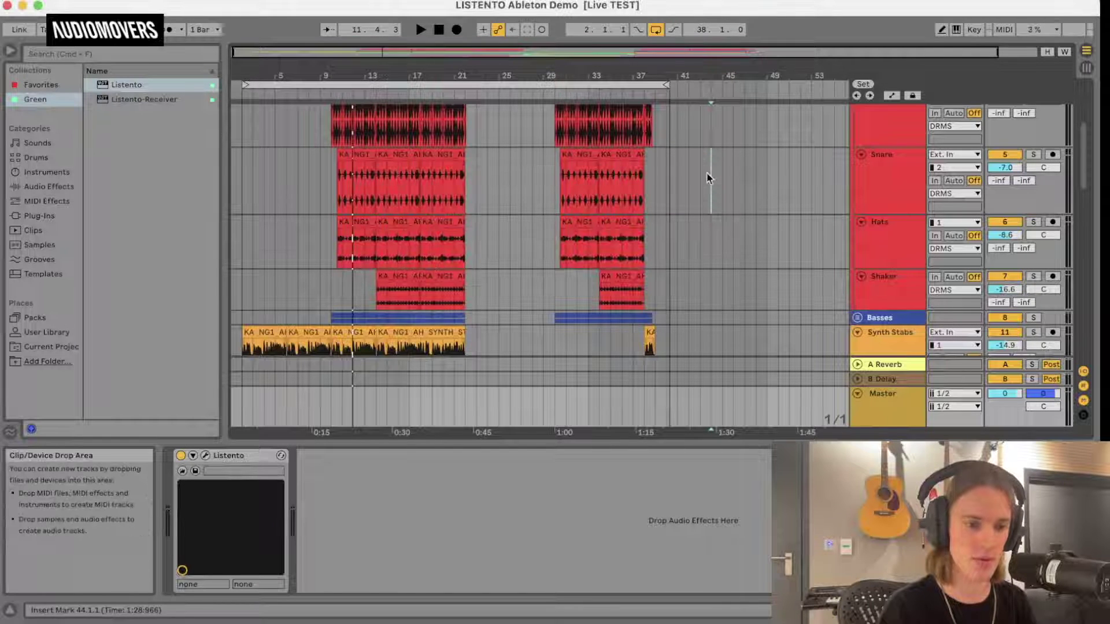
scroll(502, 222, "down", 1)
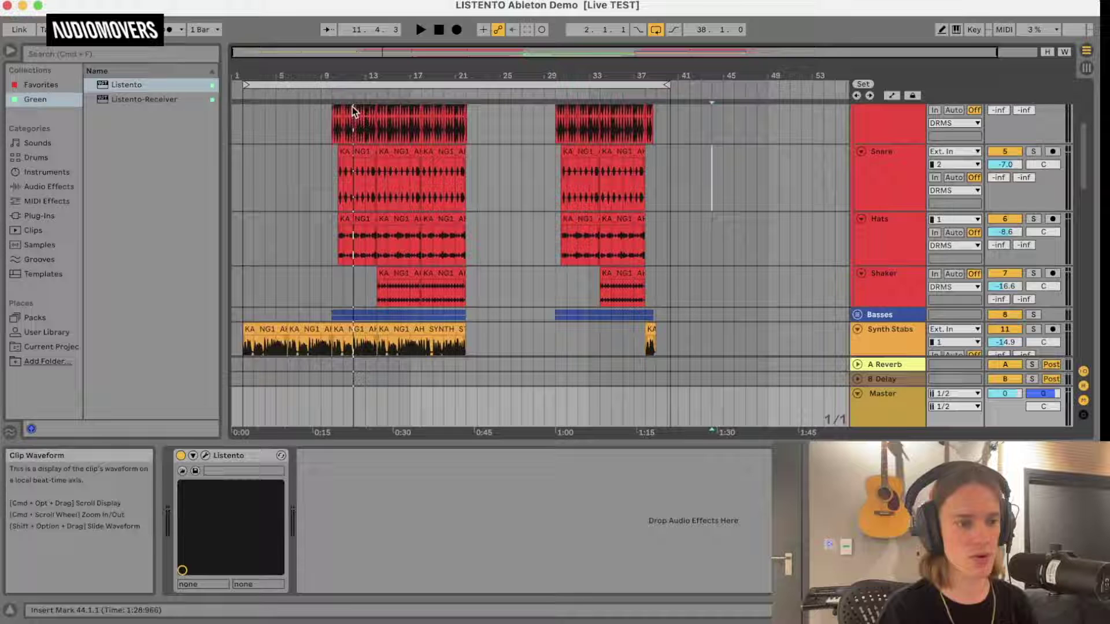
left_click(325, 92)
key("space")
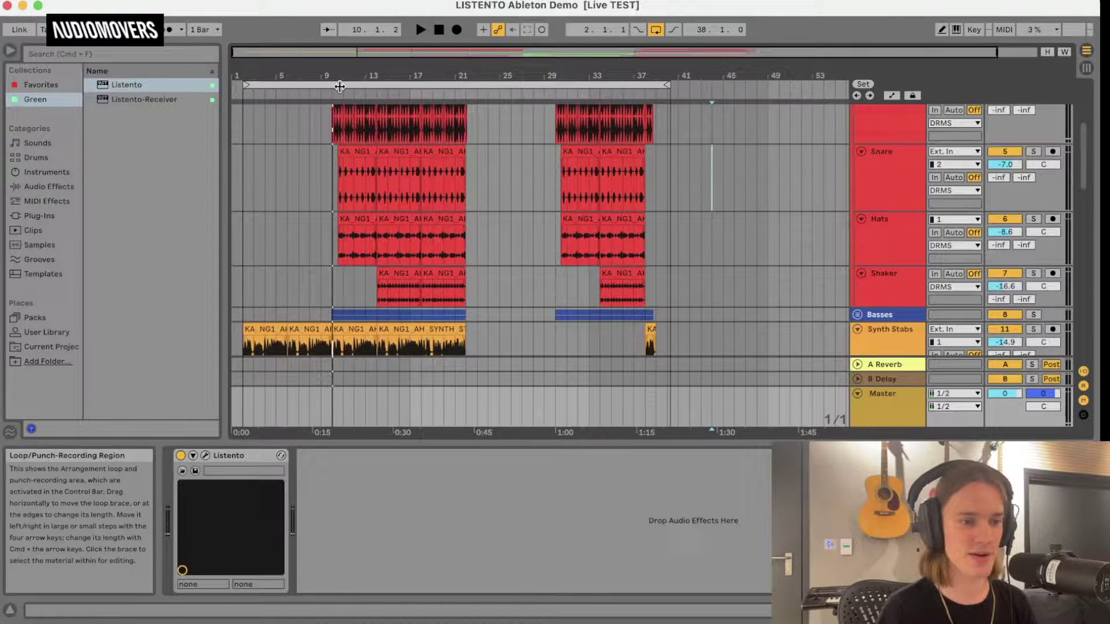
left_click(246, 89)
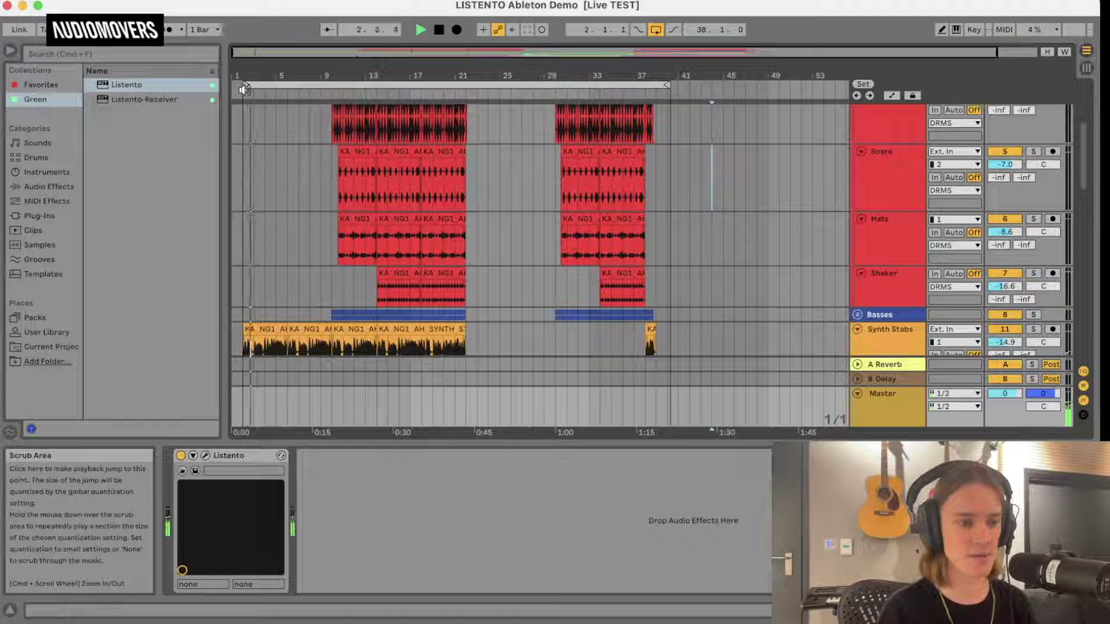
left_click(38, 6)
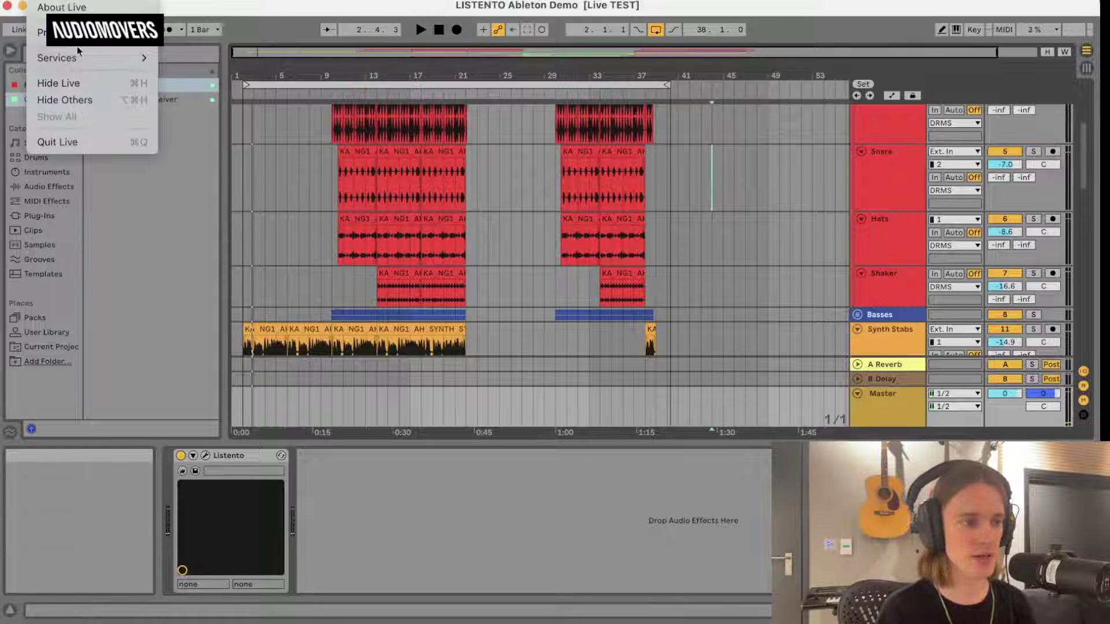
mouse_move(243, 40)
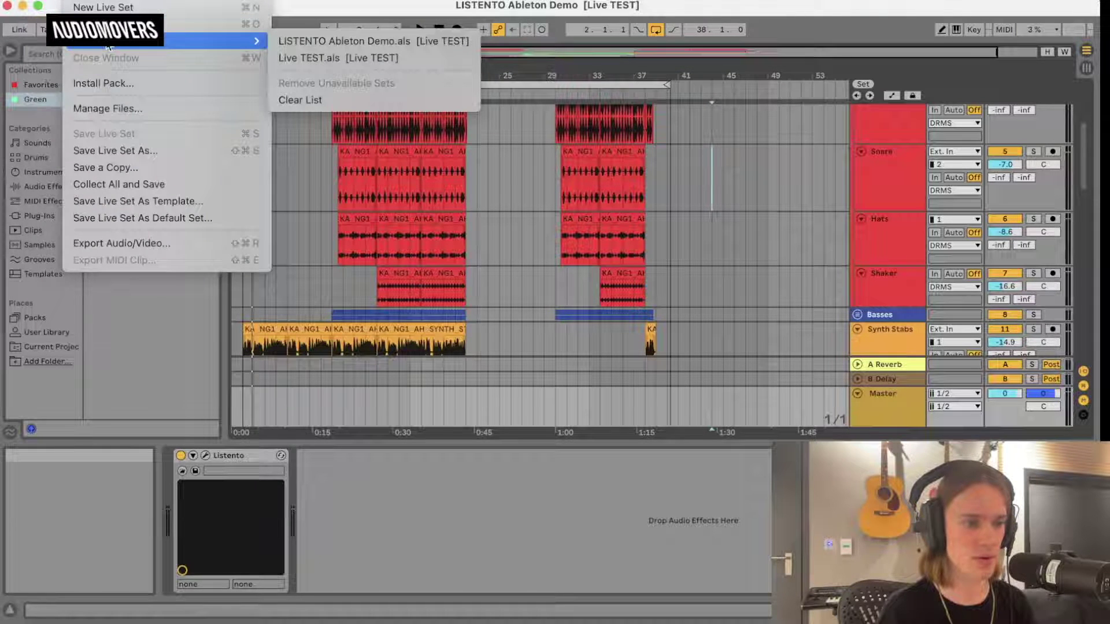
left_click(315, 59)
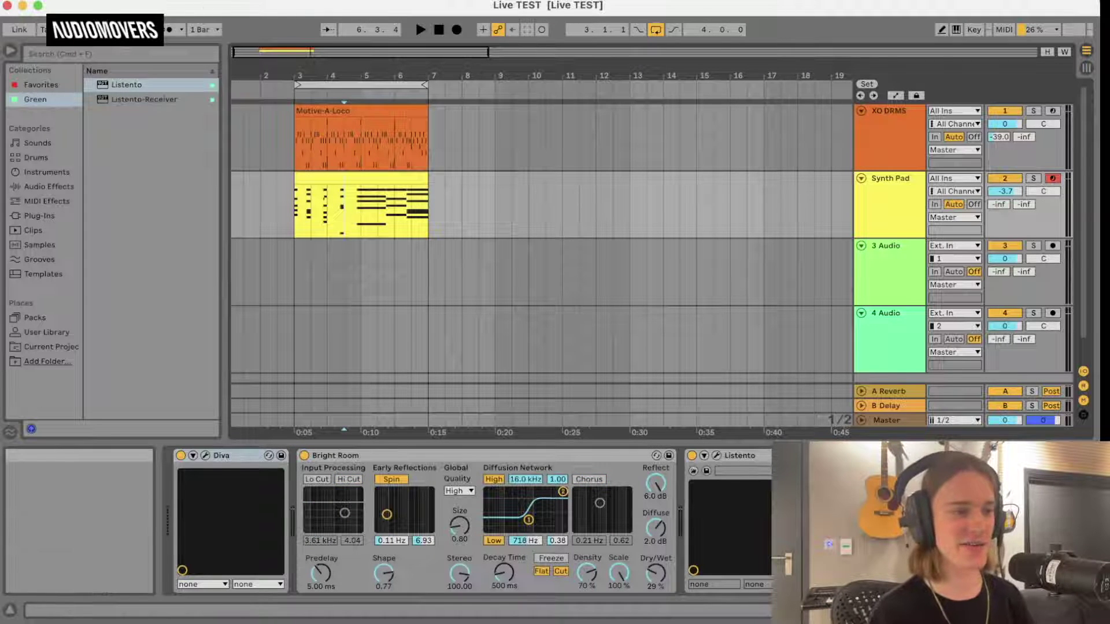
left_click(75, 1)
mouse_move(167, 41)
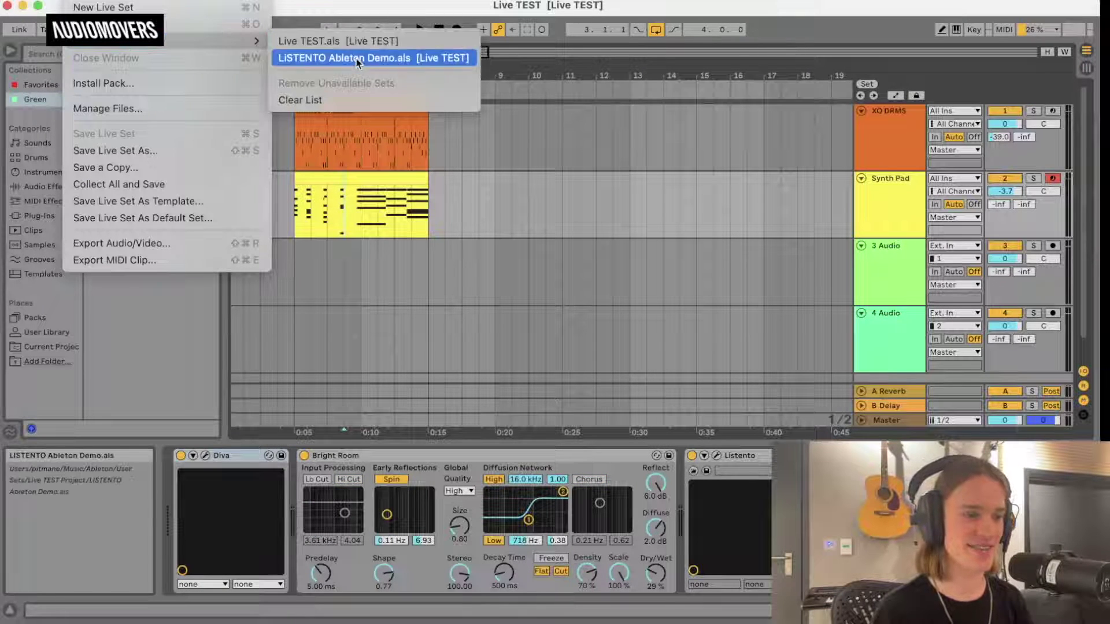
left_click(356, 58)
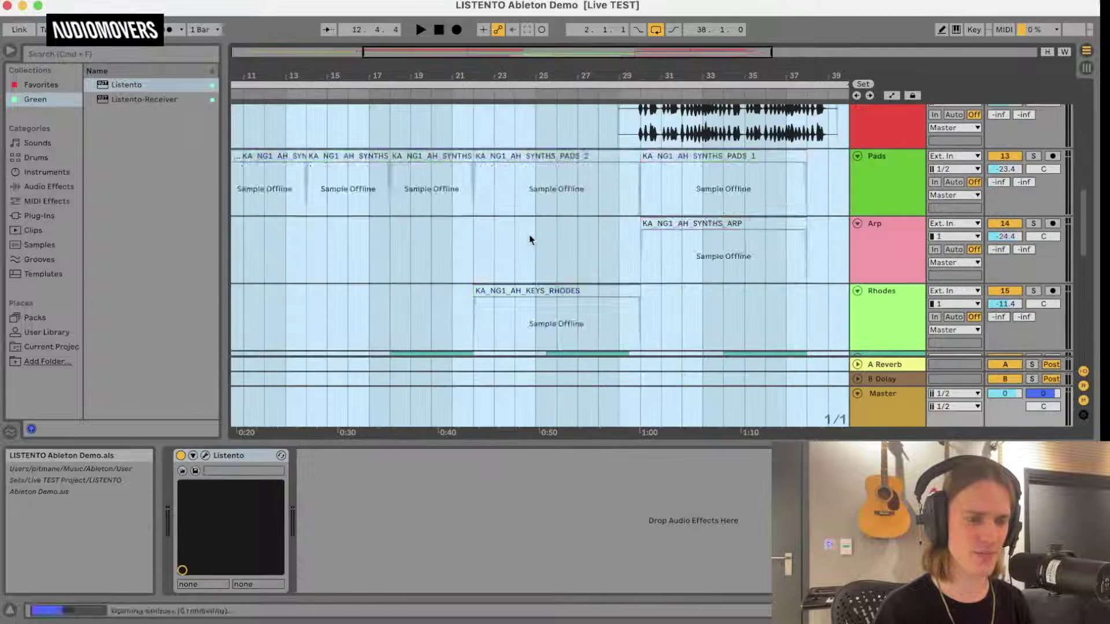
Clear the time selection, play the arrangement from around bar 9, then stop playback.
left_click(545, 245)
scroll(545, 245, "left", 5)
scroll(545, 245, "up", 10)
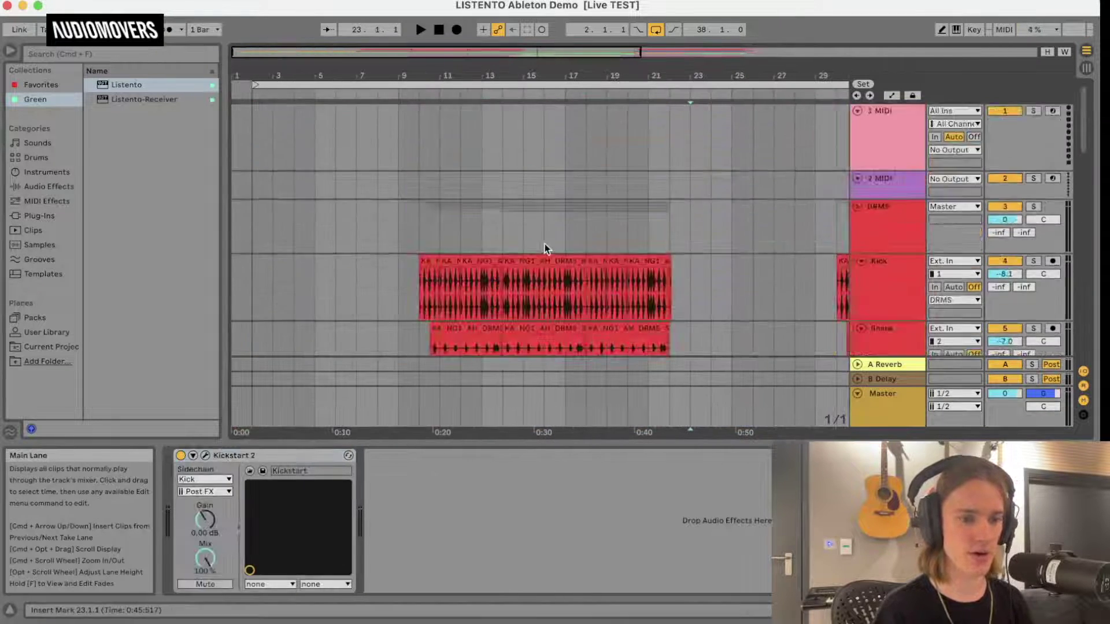
scroll(545, 245, "down", 4)
left_click(393, 88)
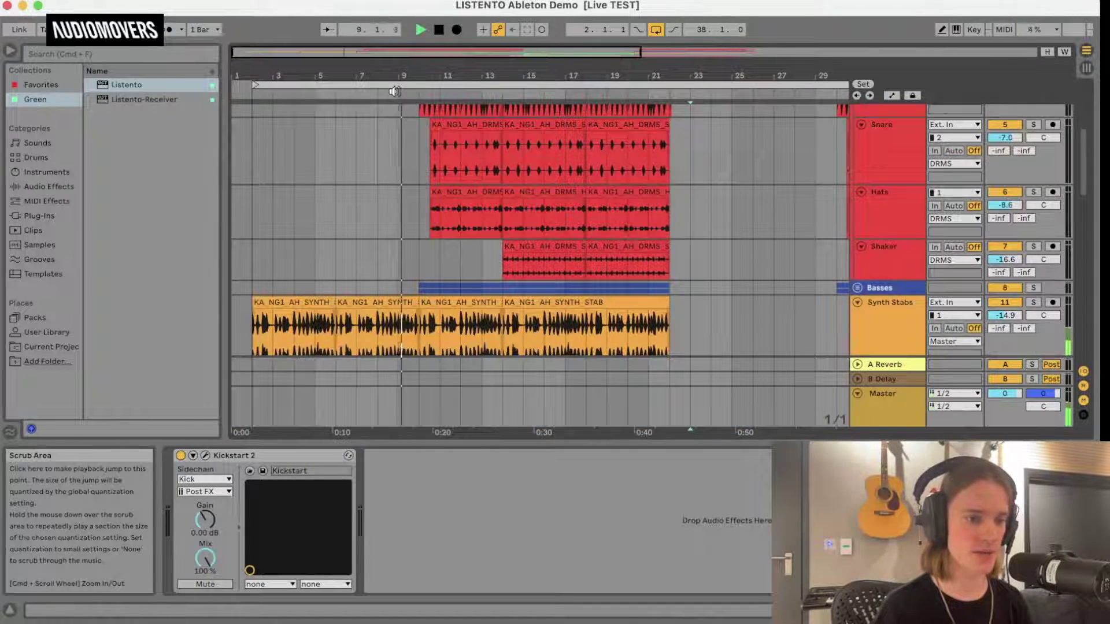
scroll(503, 317, "down", 2)
scroll(503, 317, "down", 3)
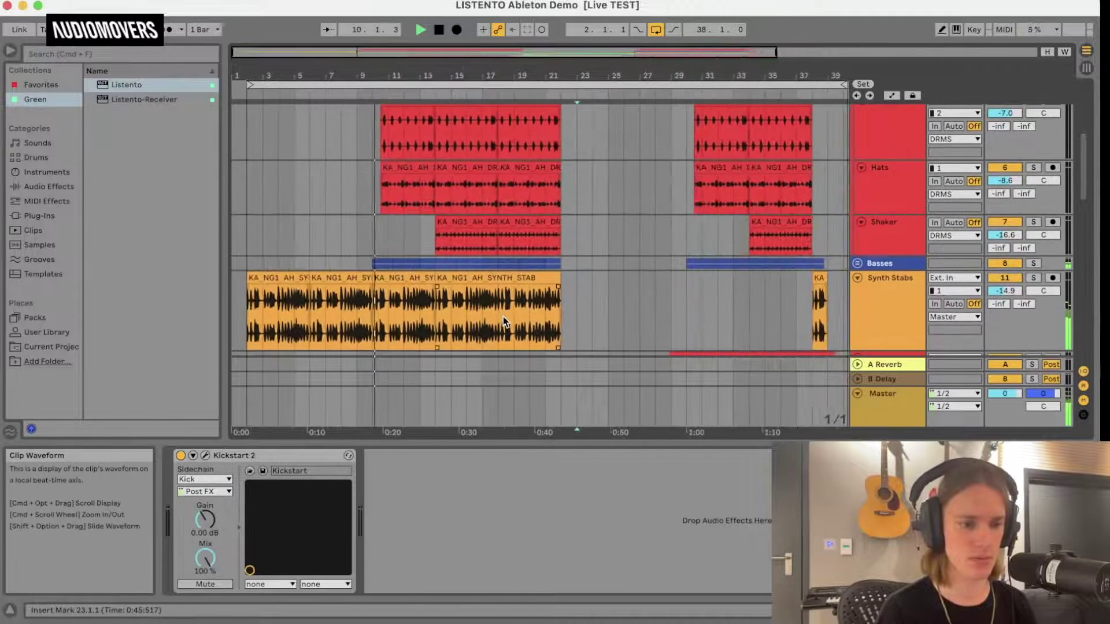
key("space")
Quit Ableton Live from the Live menu.
scroll(665, 324, "down", 5)
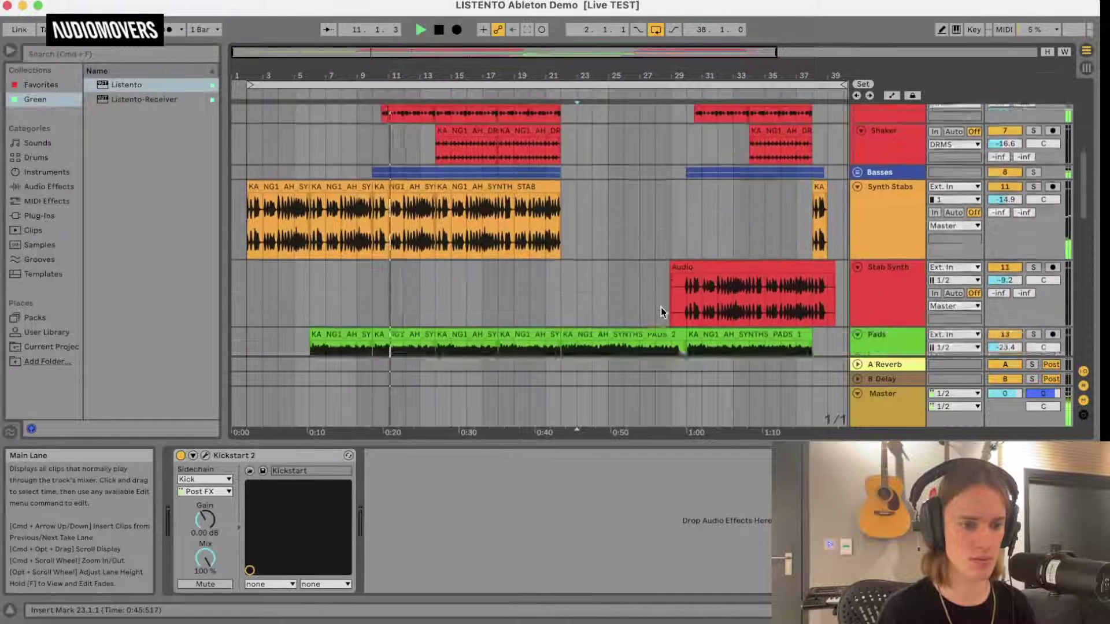
left_click(34, 6)
left_click(96, 140)
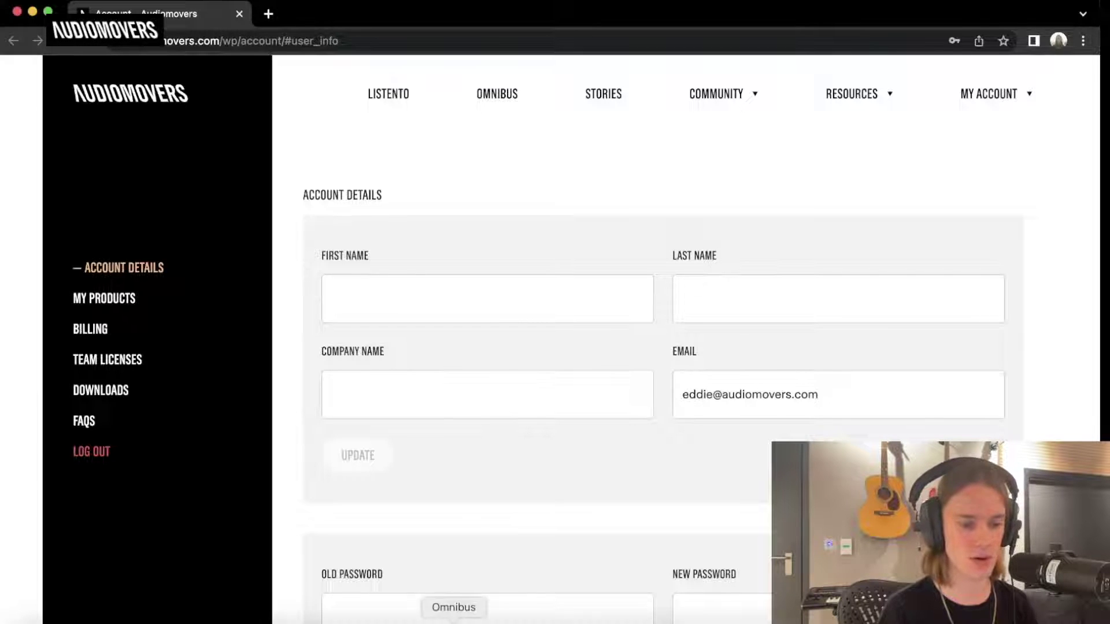
Relaunch Ableton Live 11 from its Dock icon.
left_click(382, 623)
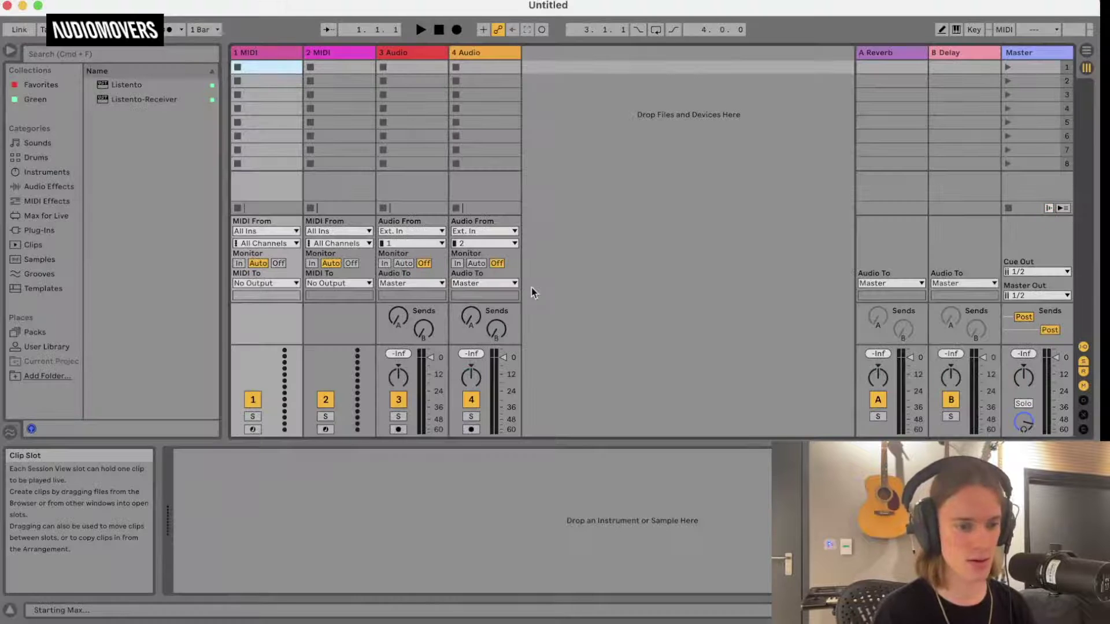
Reopen LISTENTO Ableton Demo.als from the recent sets list.
left_click(80, 3)
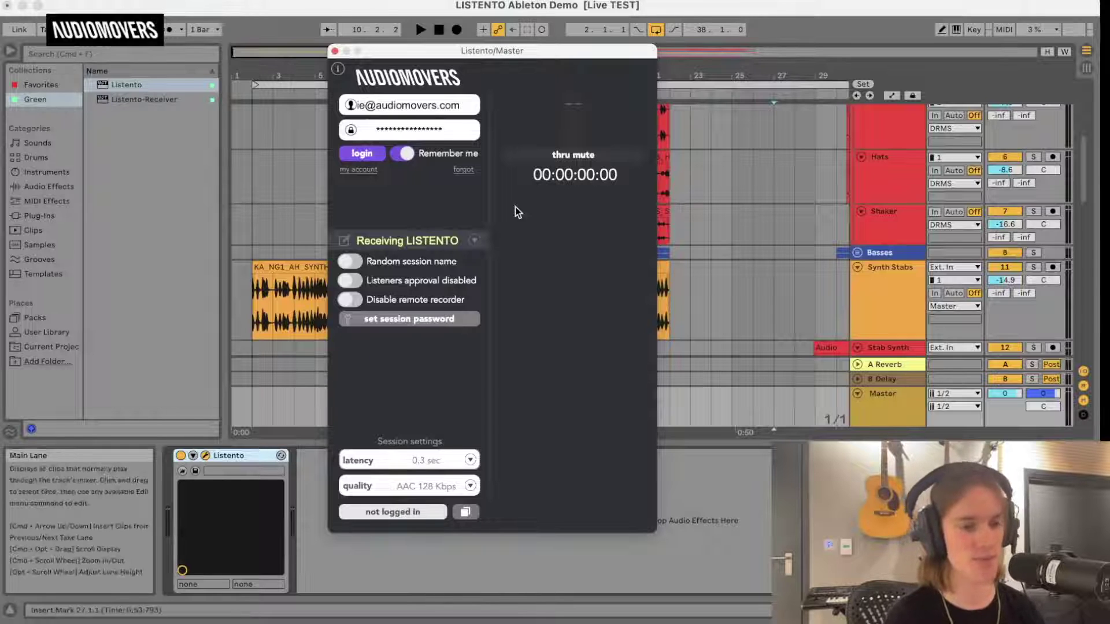
Delete the Master's Listento device and drag a fresh Listento instance into the chain.
left_click_drag(491, 56, 680, 32)
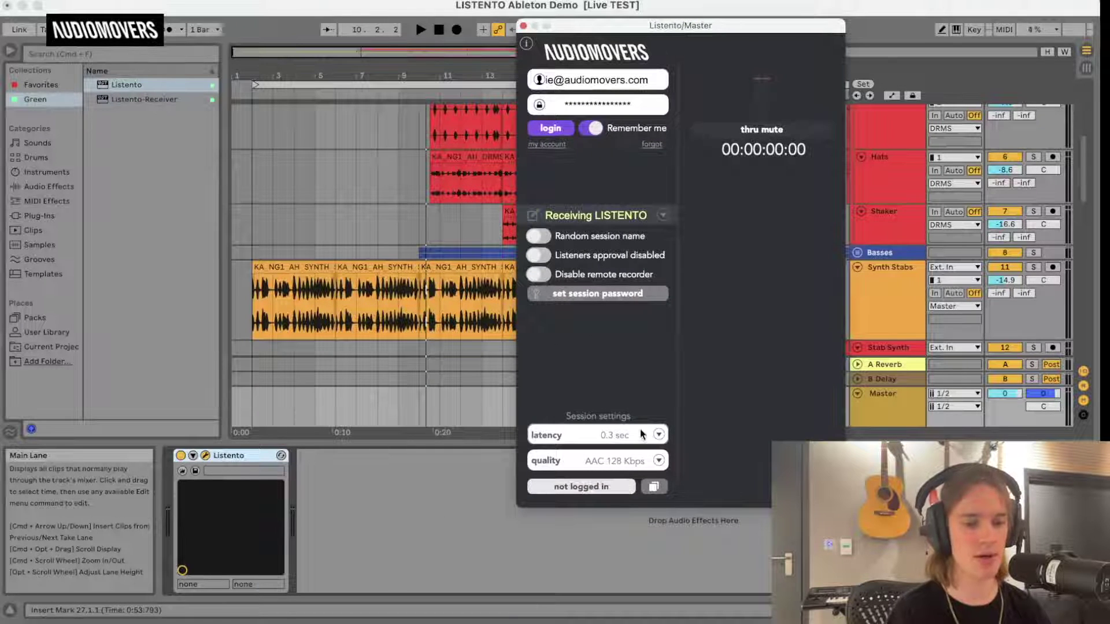
left_click(523, 25)
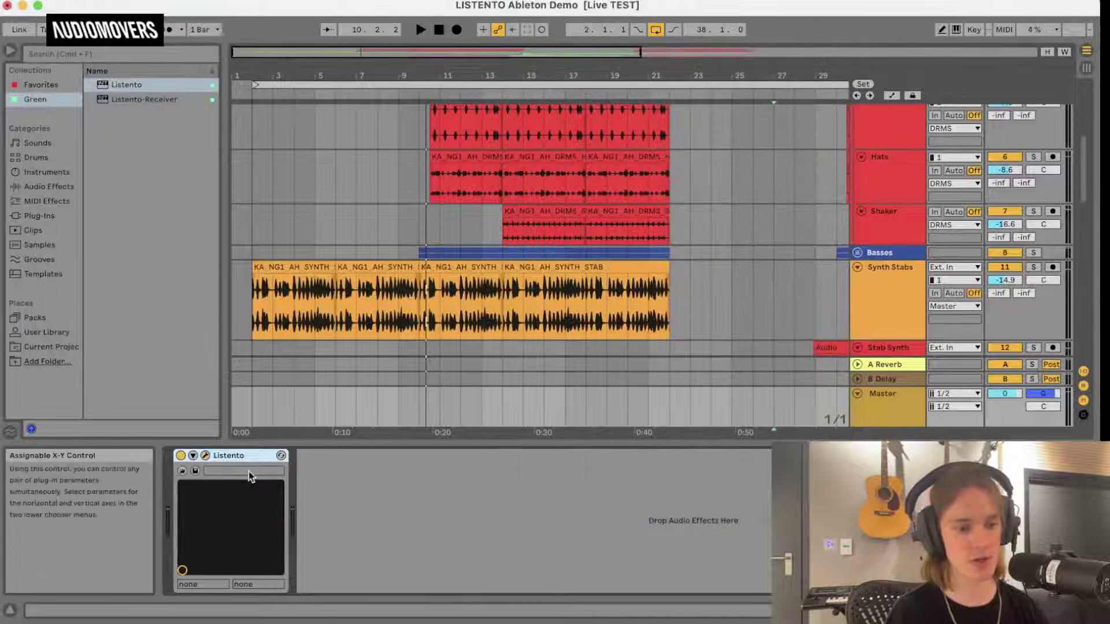
right_click(247, 456)
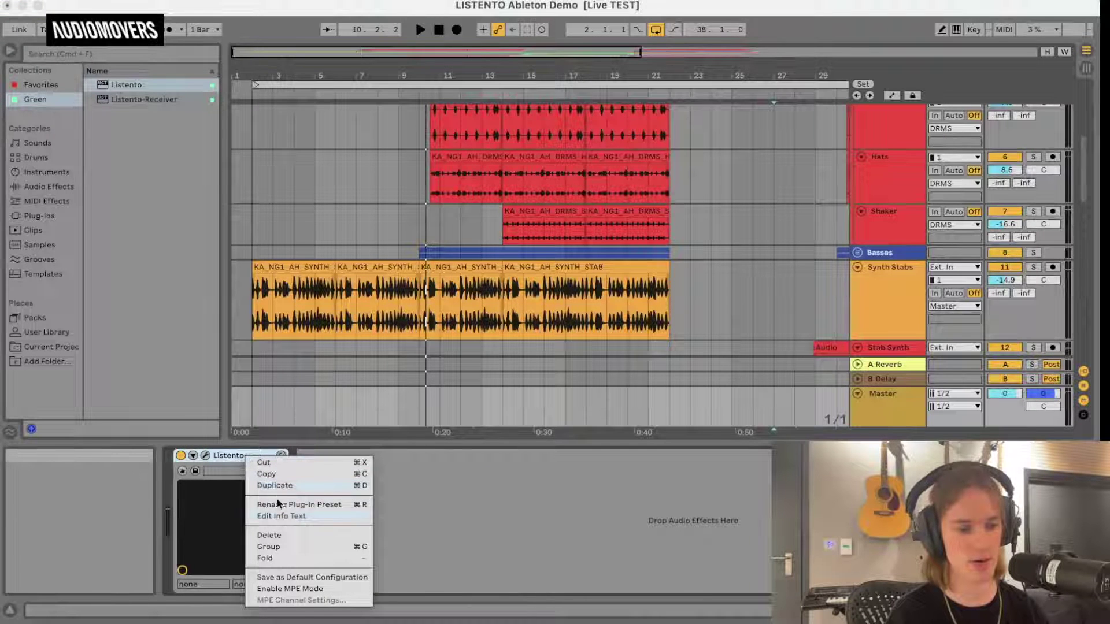
left_click(280, 535)
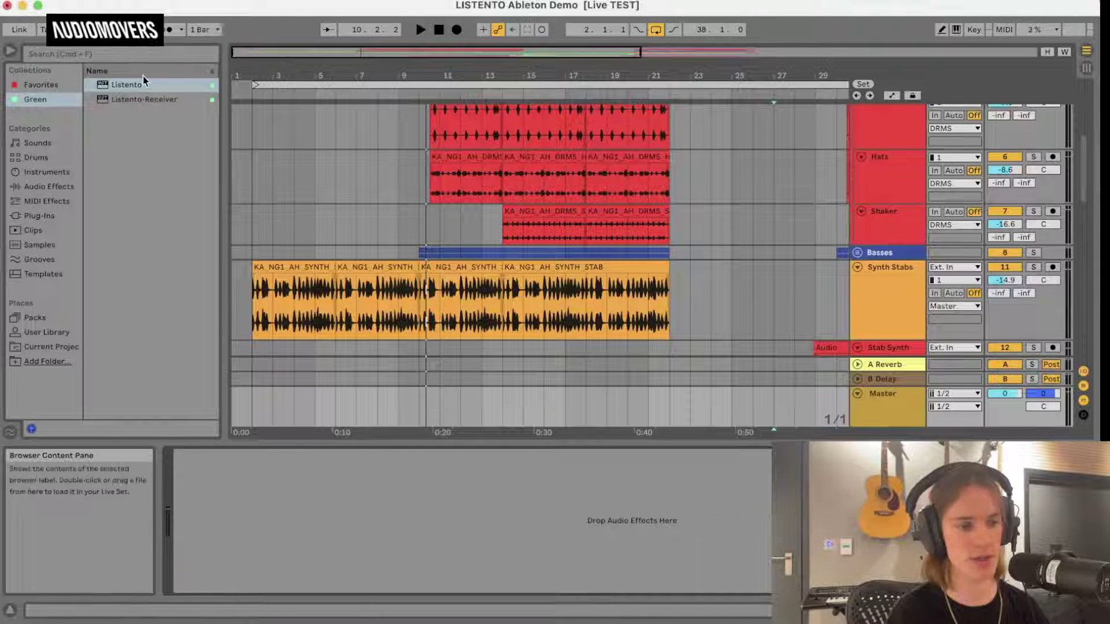
left_click_drag(165, 124, 298, 499)
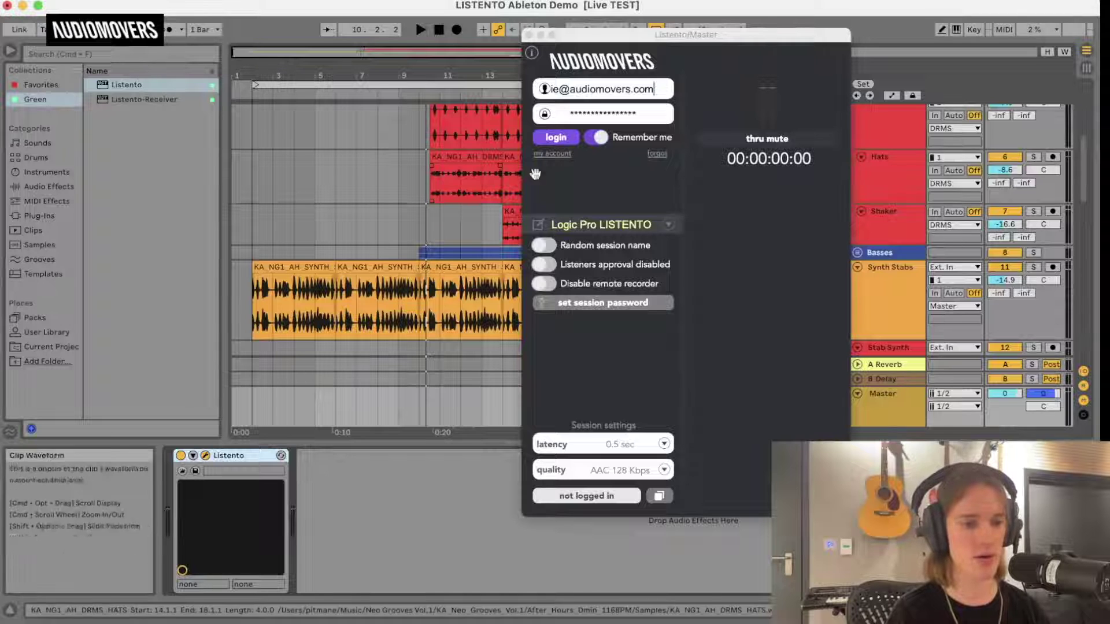
Select the Receiving LISTENTO session with 0.4 sec latency.
left_click(667, 225)
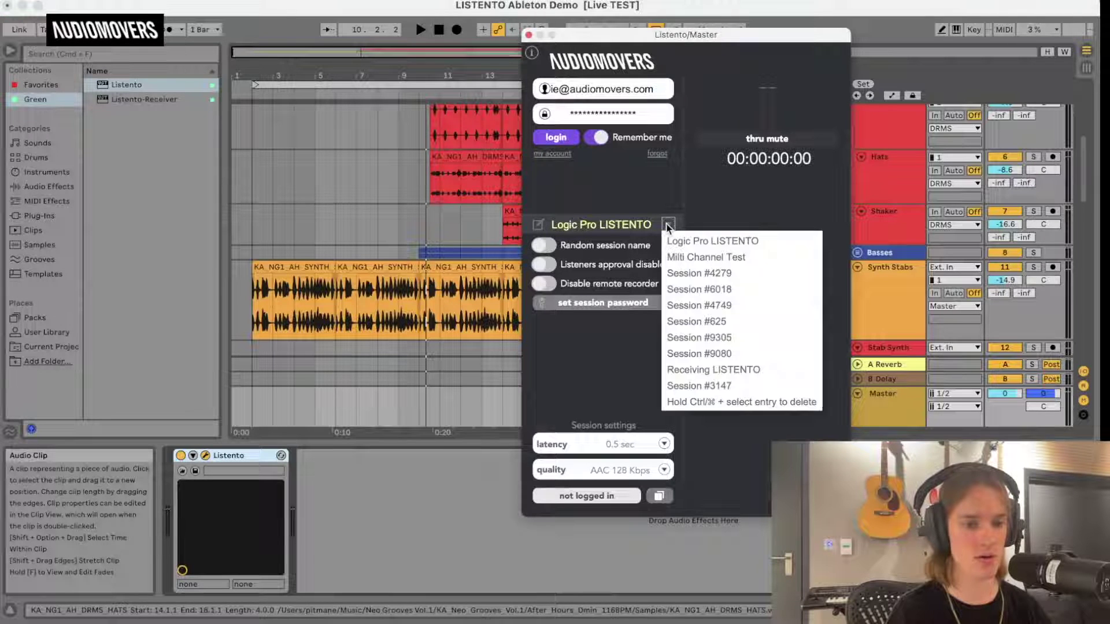
left_click(725, 373)
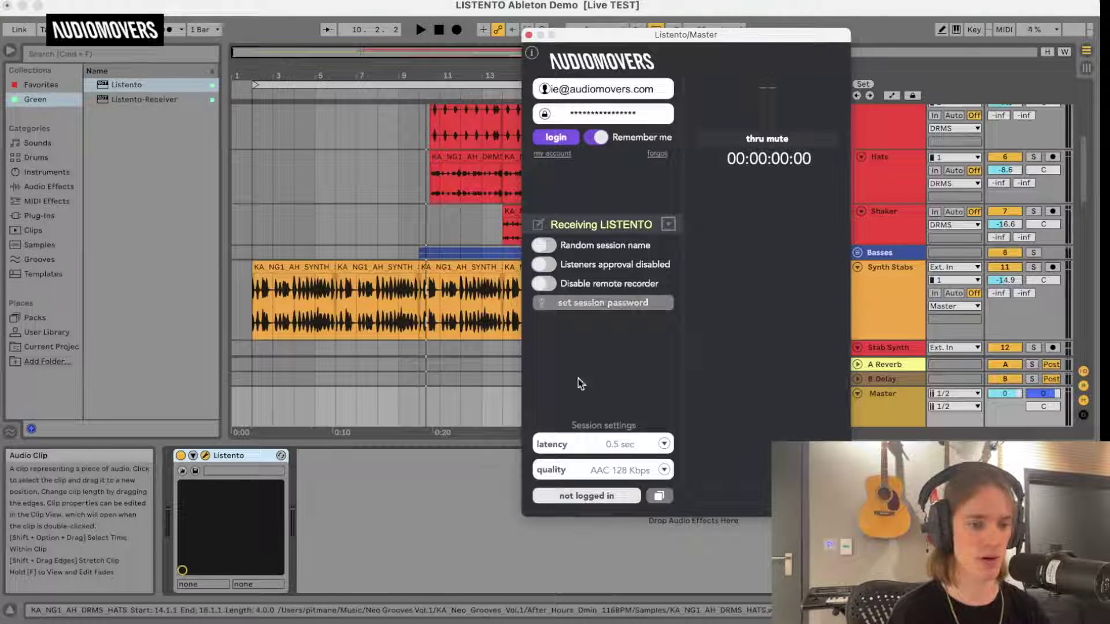
left_click(664, 443)
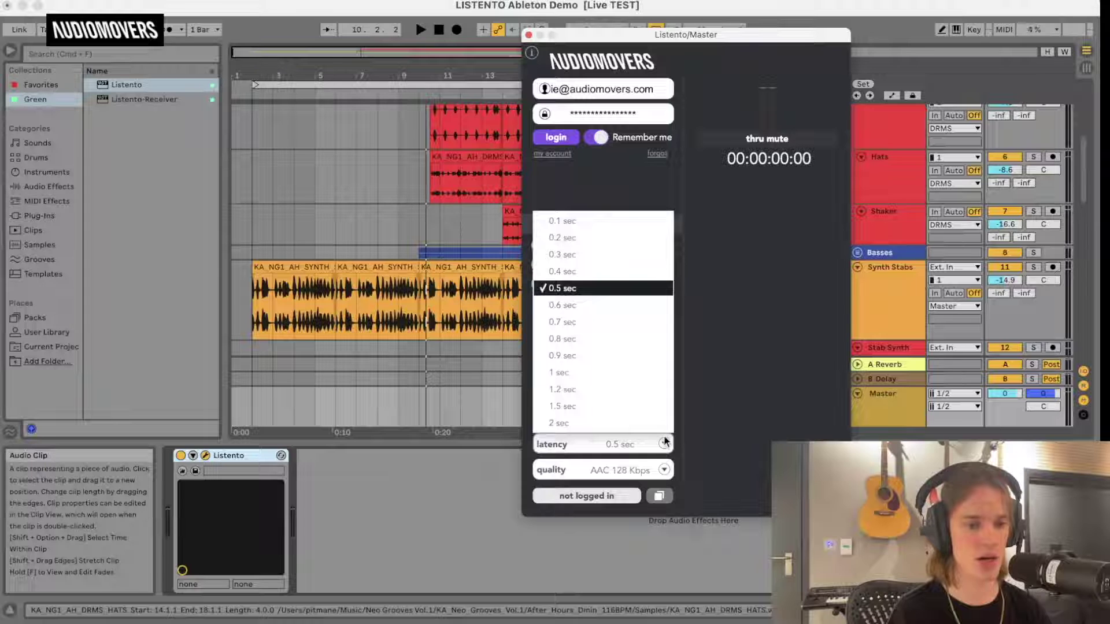
left_click(596, 272)
Set quality to PCM 32 Bit, log in, and start streaming with the link copied.
left_click(612, 463)
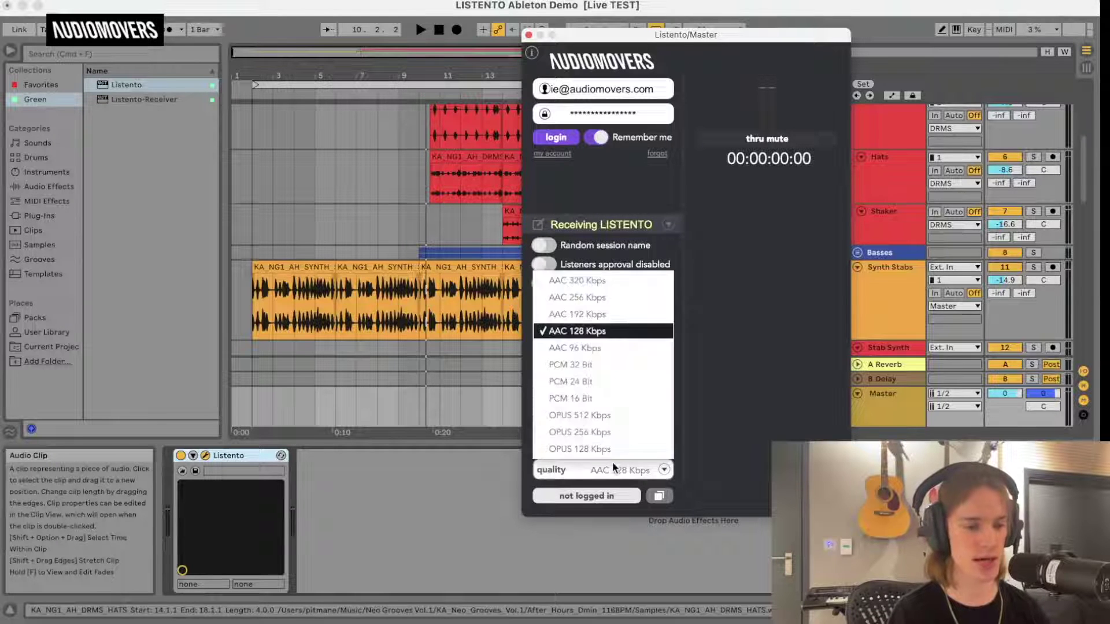
left_click(596, 362)
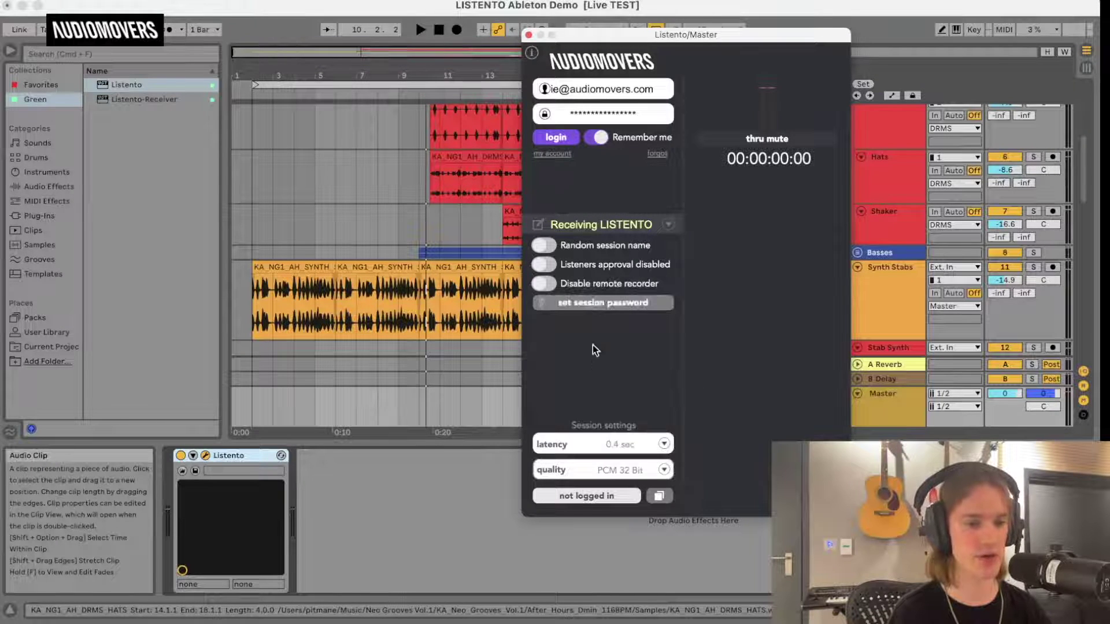
left_click(558, 137)
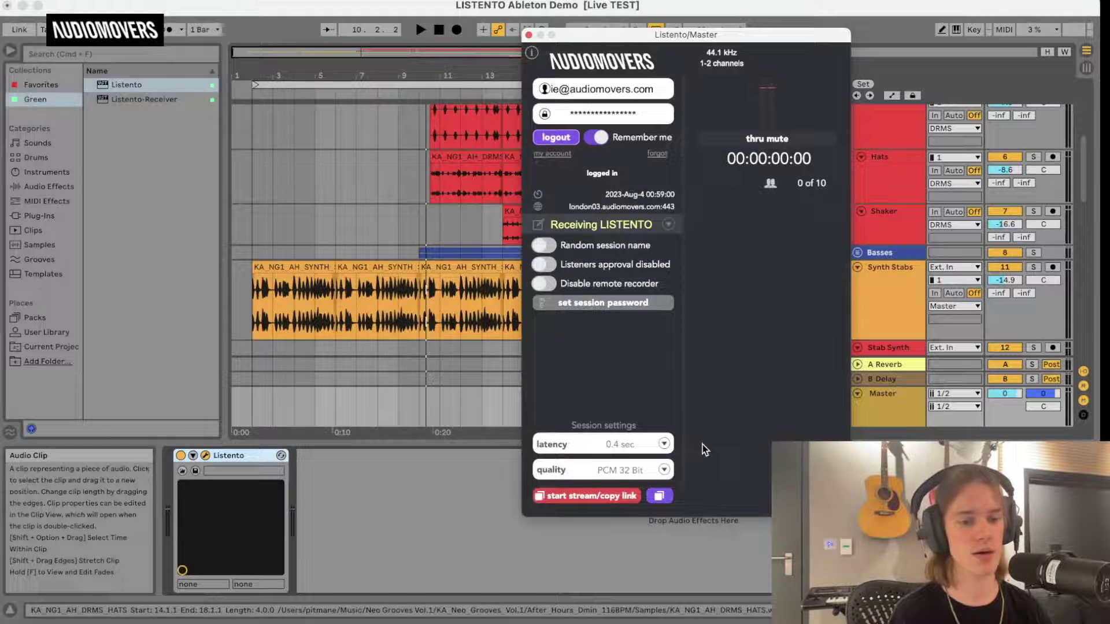
left_click(617, 502)
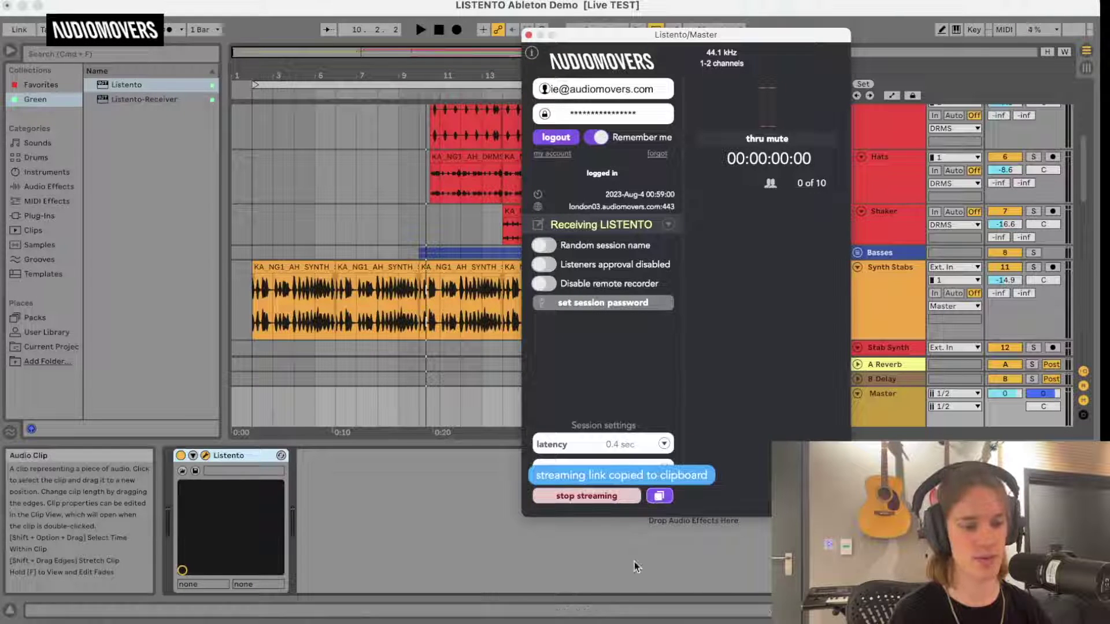
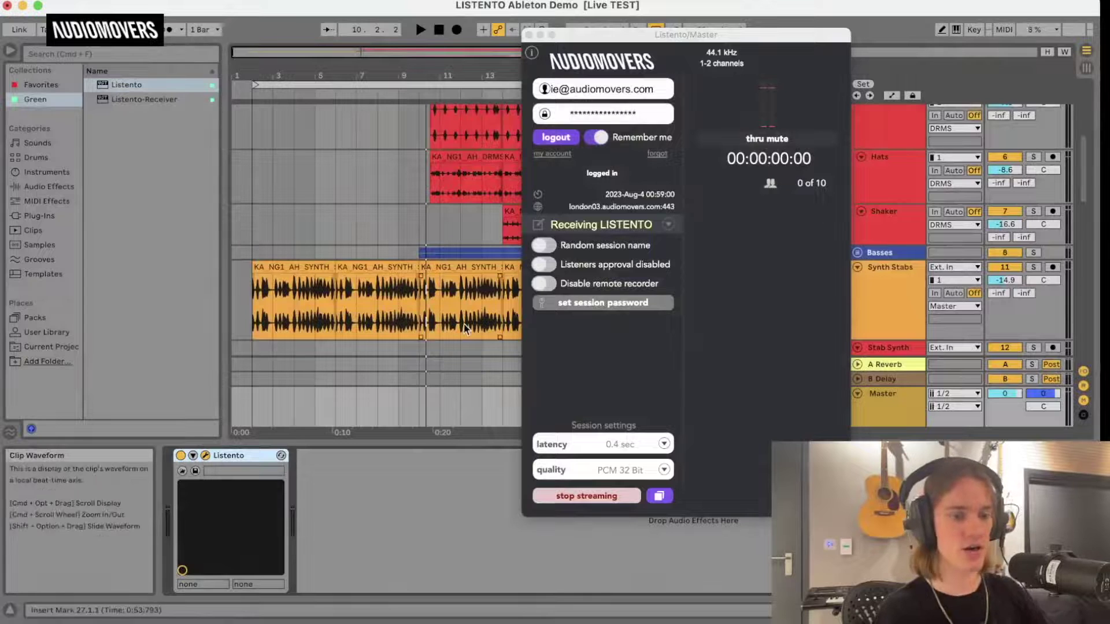
Start playback, move the Master's Listento window aside, and select the arrangement's loop brace.
key("space")
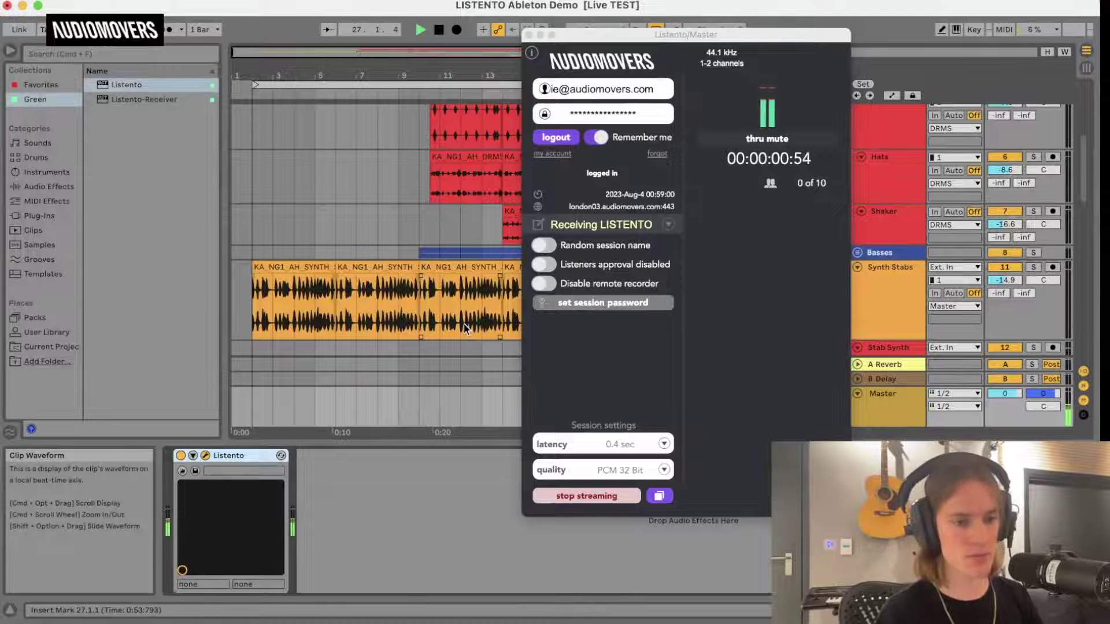
left_click_drag(626, 37, 375, 157)
scroll(656, 182, "up", 3)
scroll(657, 182, "down", 1)
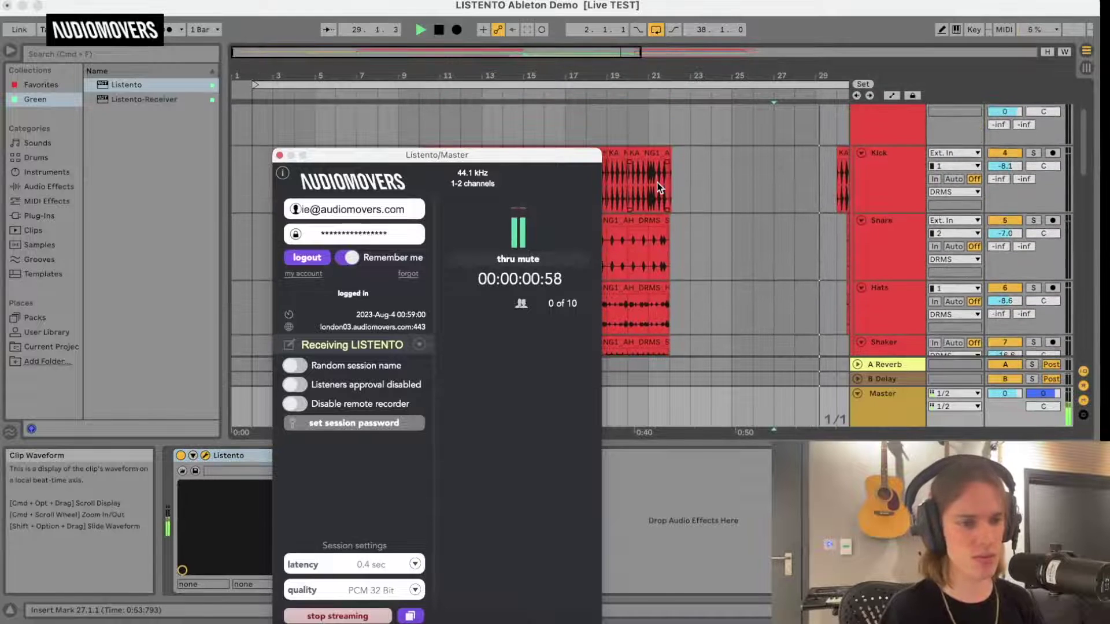
scroll(615, 176, "down", 2)
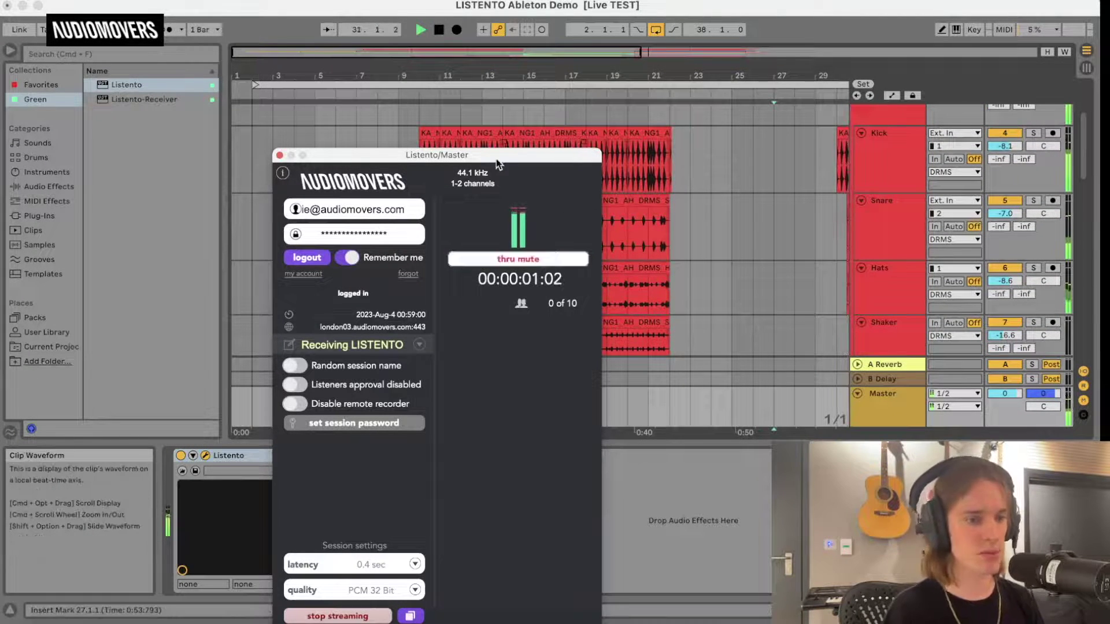
left_click_drag(494, 160, 696, 255)
left_click(414, 87)
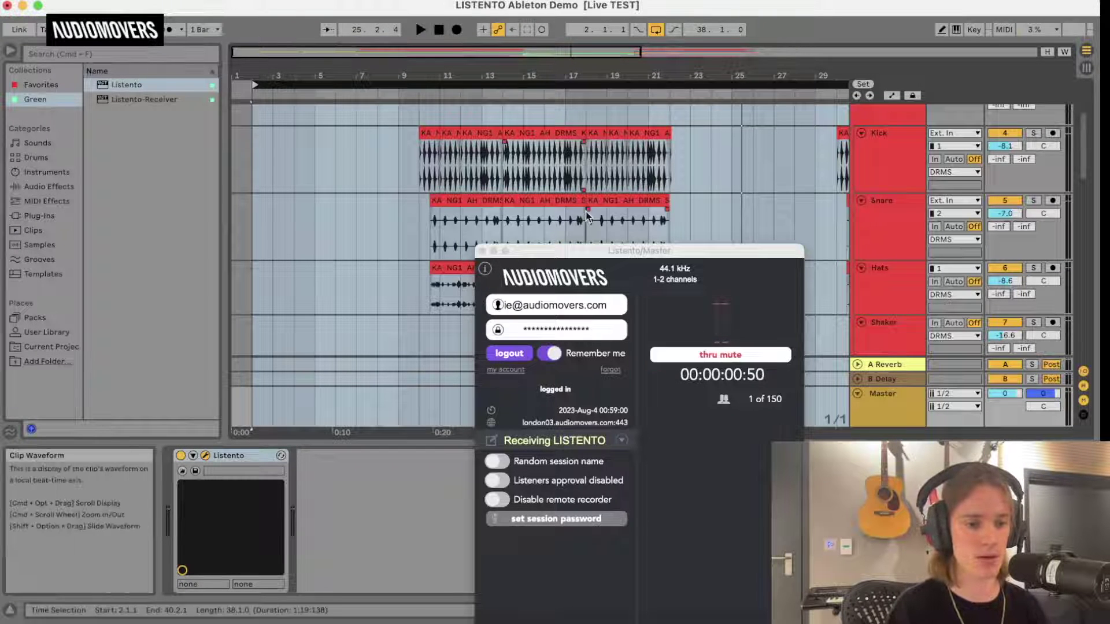
Move the Master's Listento window out of view and select the Master track.
left_click_drag(582, 256, 582, 8)
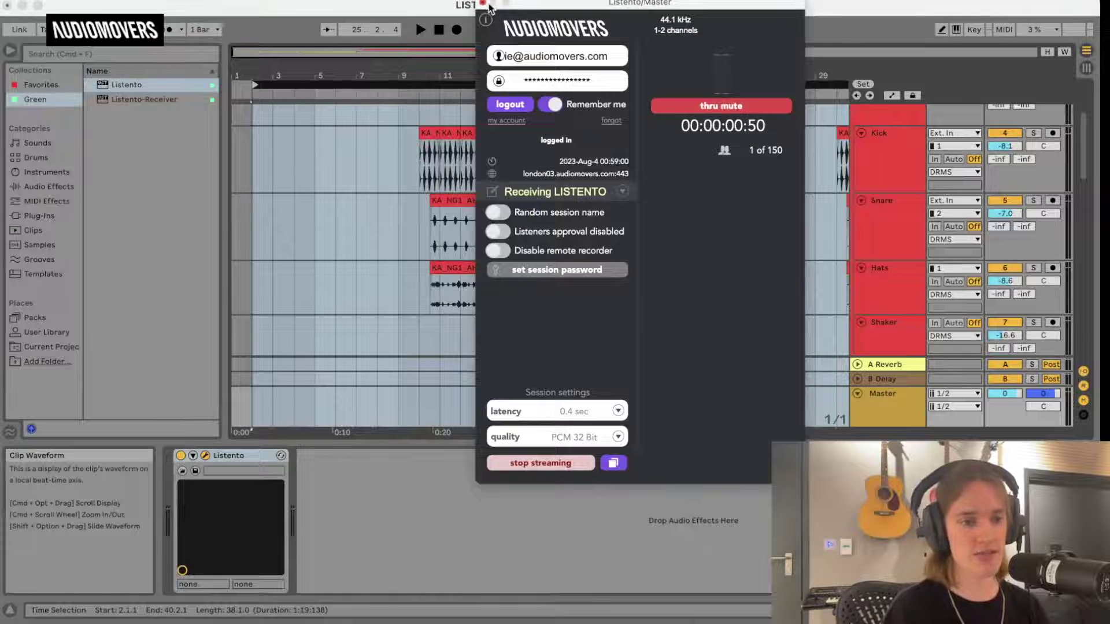
left_click(484, 6)
left_click(885, 414)
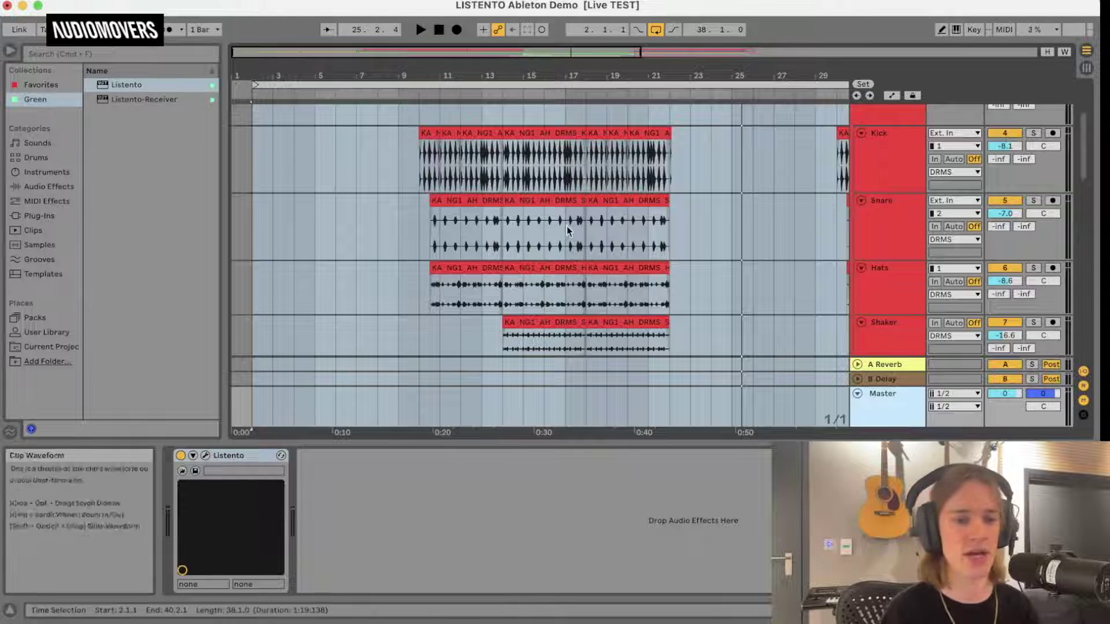
Add Listento to the Snare track, choose the Receiving LISTENTO session, and log in.
left_click(875, 237)
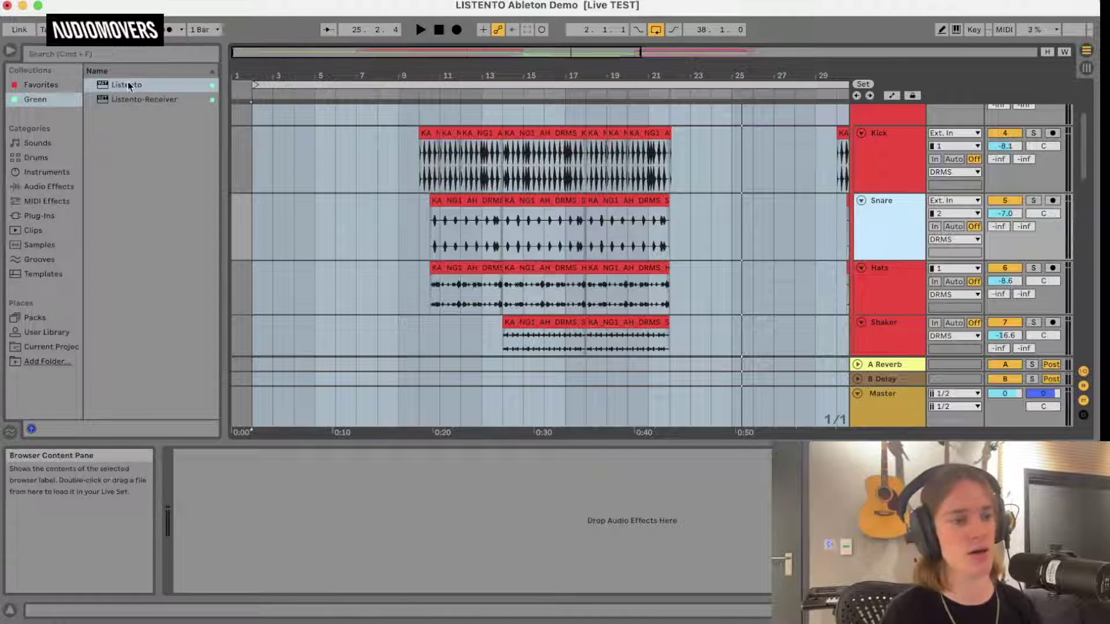
left_click_drag(128, 86, 309, 588)
left_click_drag(258, 521, 258, 522)
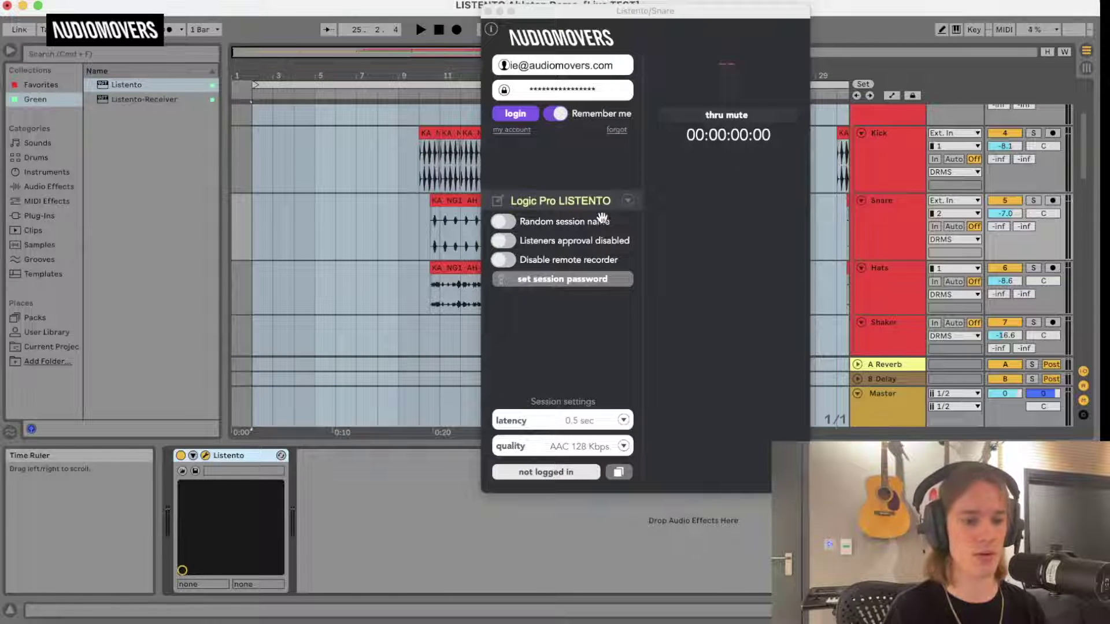
left_click(627, 201)
left_click(682, 343)
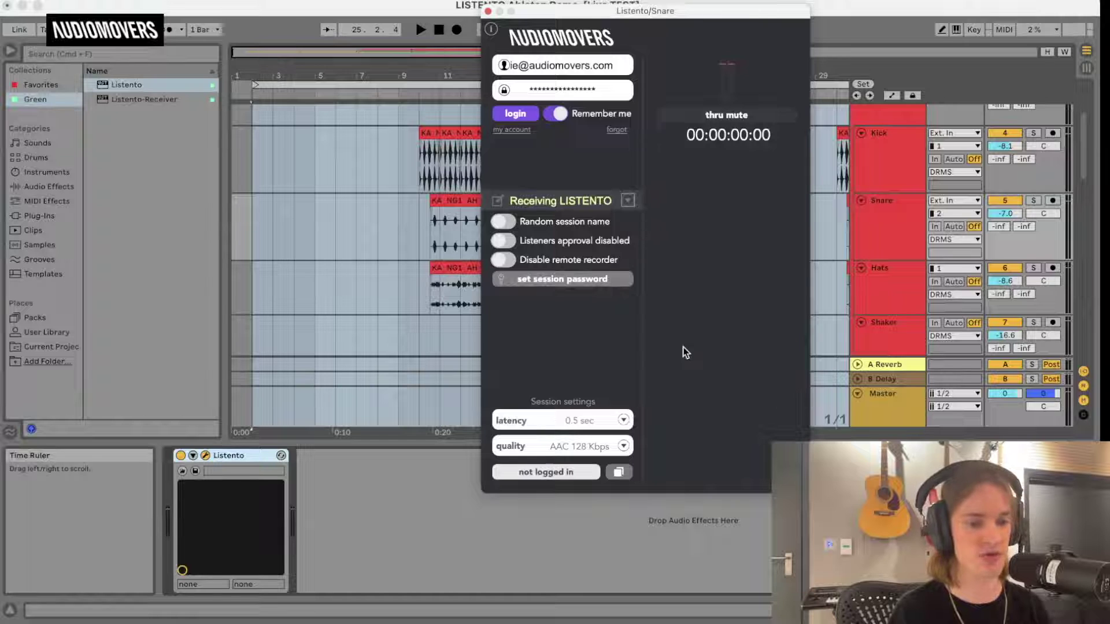
left_click(523, 114)
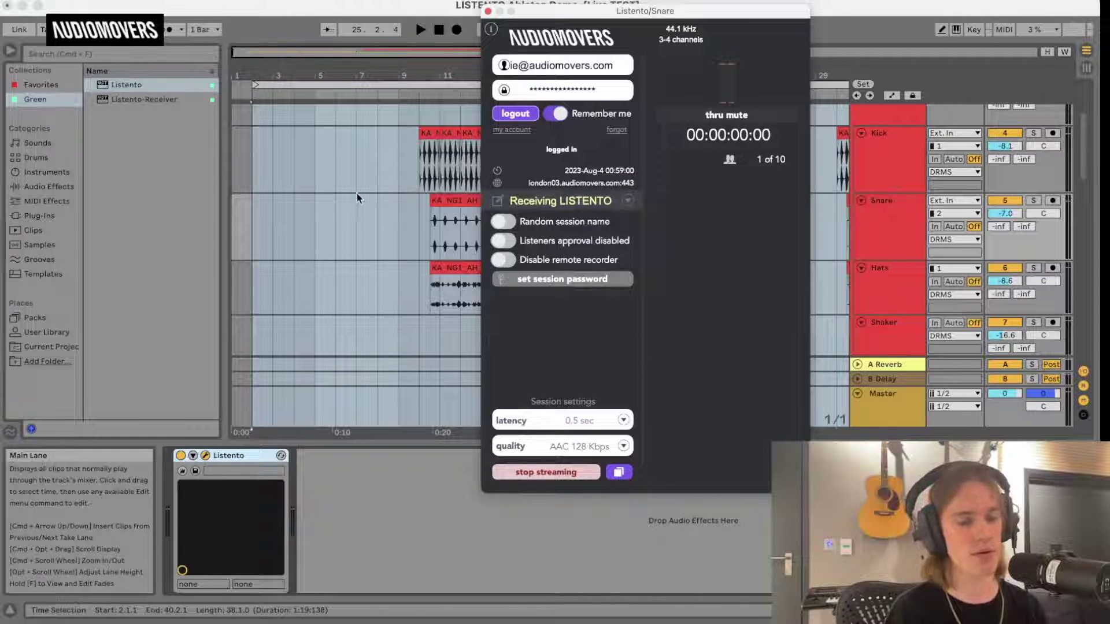
Start playback, enable thru mute on the Snare stream, and reopen the Master's Listento window.
left_click(436, 209)
key("space")
left_click(684, 114)
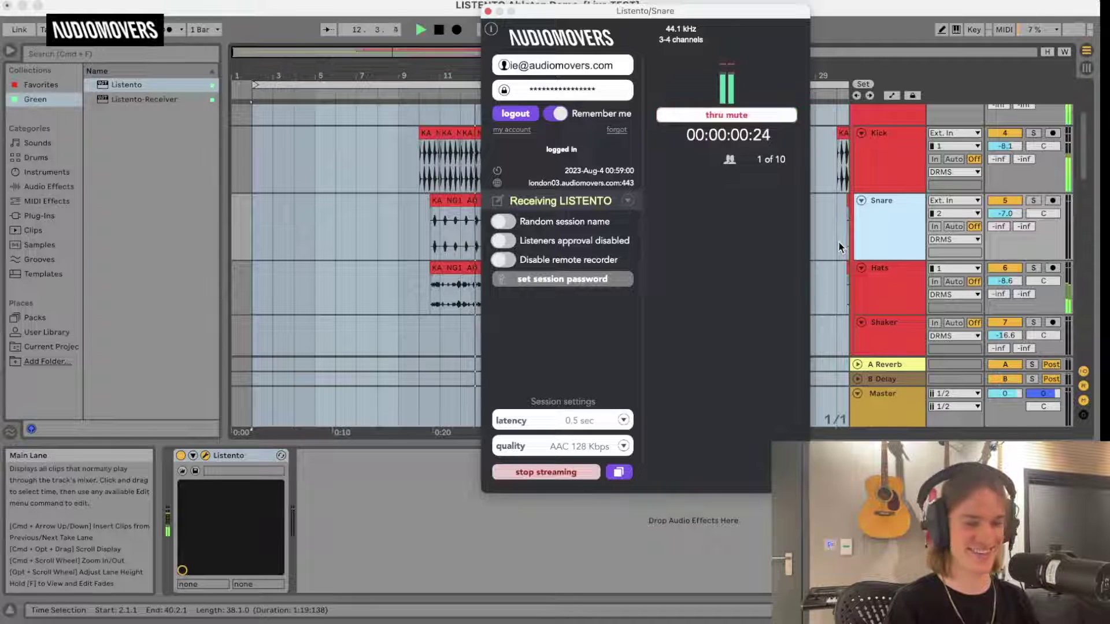
left_click(885, 392)
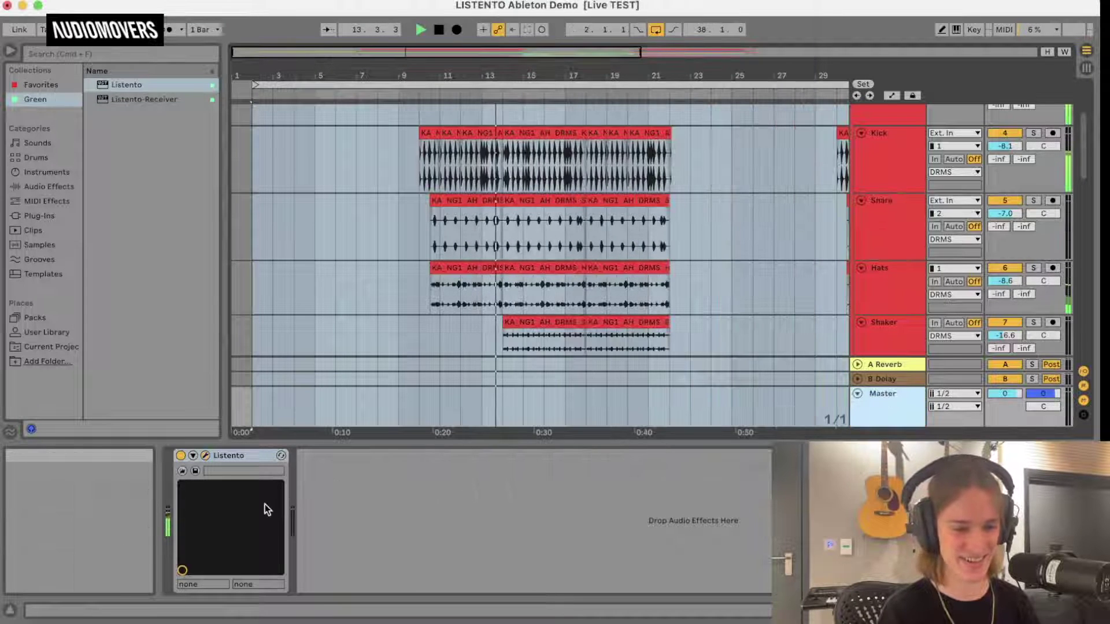
left_click(237, 455)
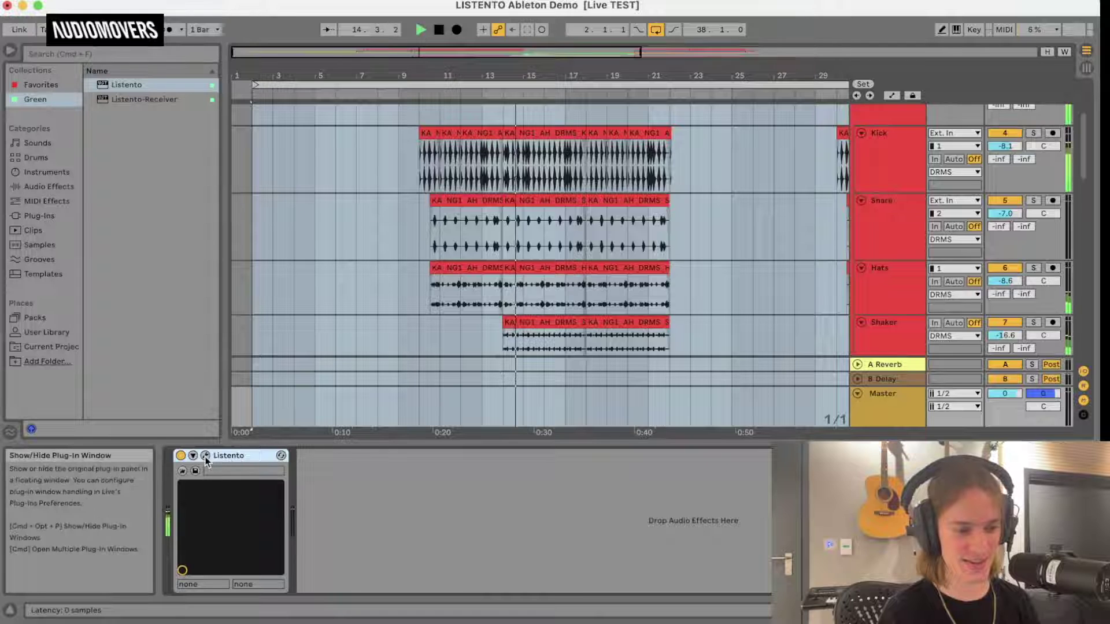
left_click(205, 456)
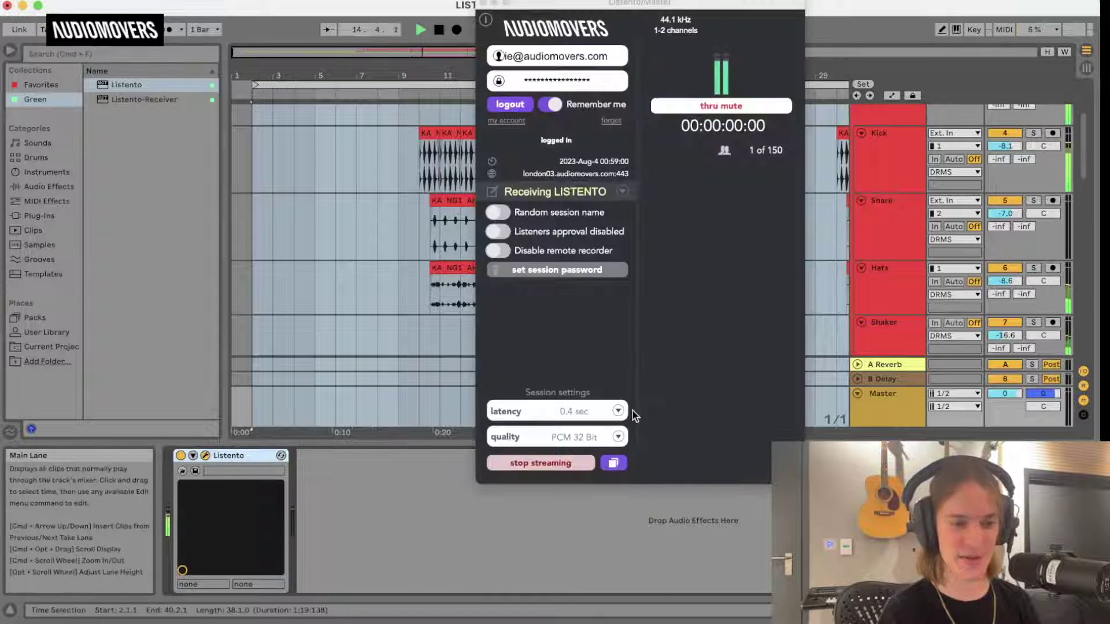
Stop the Master's stream, then compare the Snare and Master Listento instances.
left_click(566, 461)
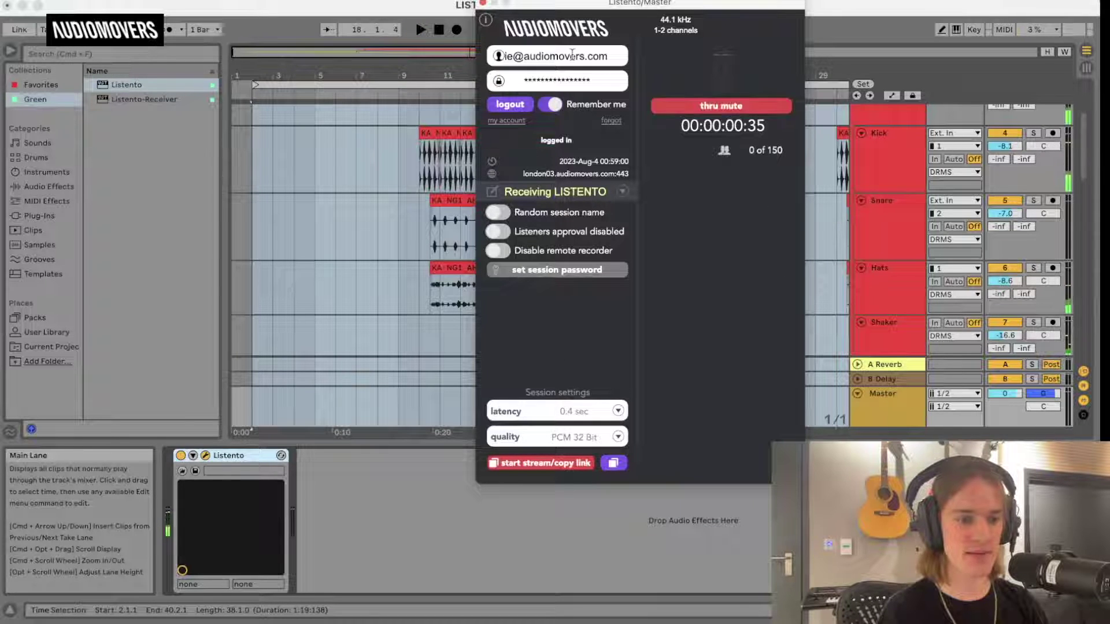
left_click_drag(572, 8, 446, 9)
left_click(882, 212)
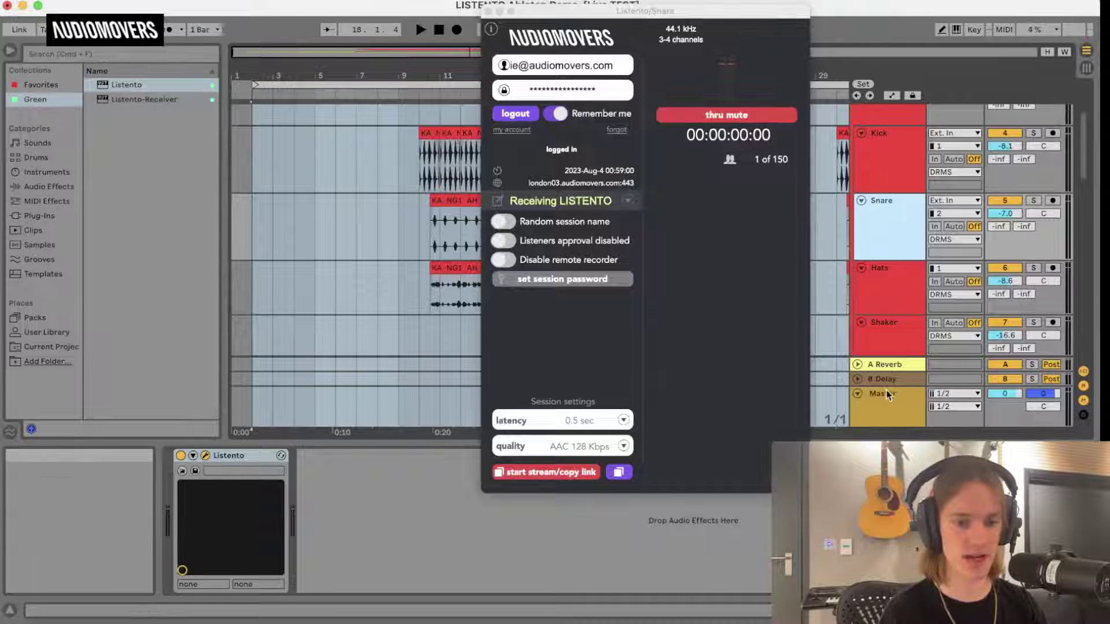
left_click(887, 408)
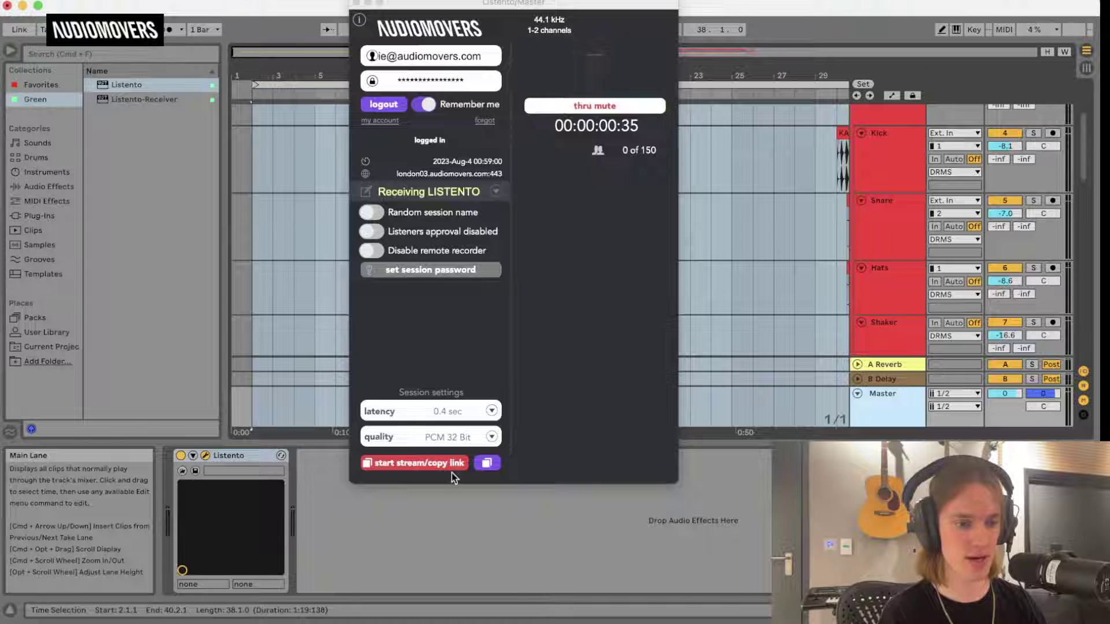
Log the Master's Listento out and back in, choosing the Milti Channel Test session.
left_click(400, 104)
left_click(392, 109)
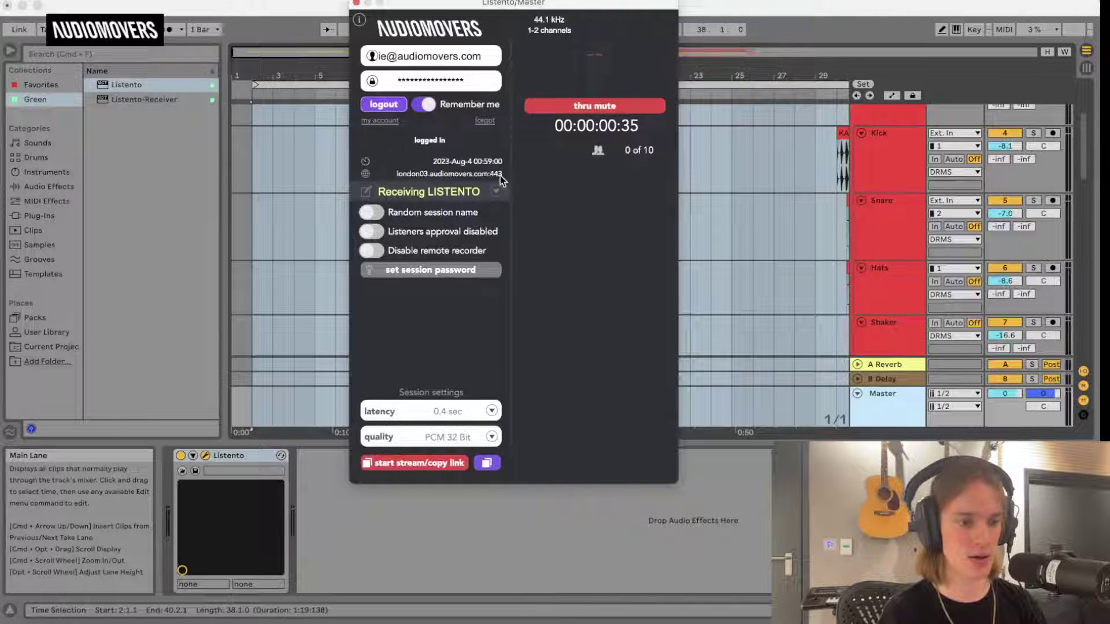
left_click(496, 191)
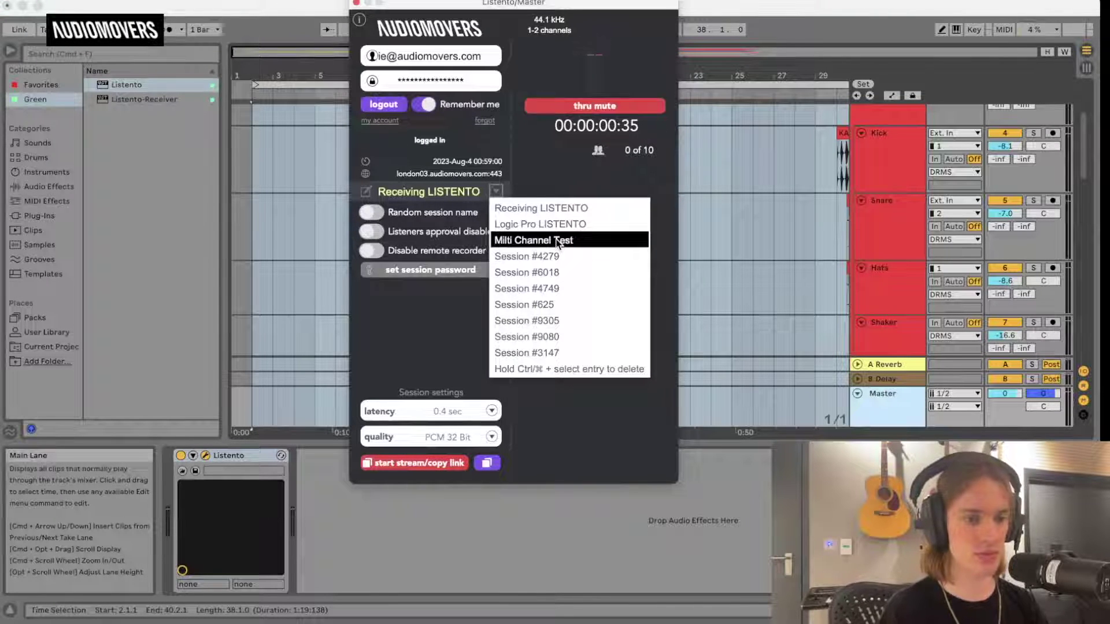
left_click(553, 239)
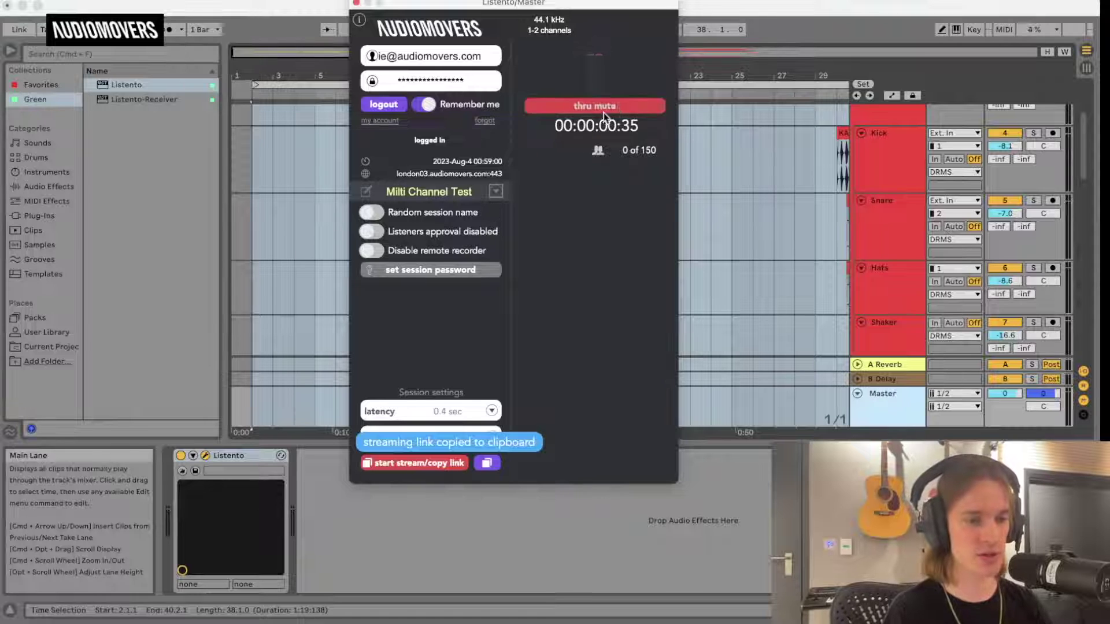
Correct the session name to 'Multi Channel Test' and start streaming with the link copied.
left_click(397, 191)
key("BackSpace")
type("u")
key("Return")
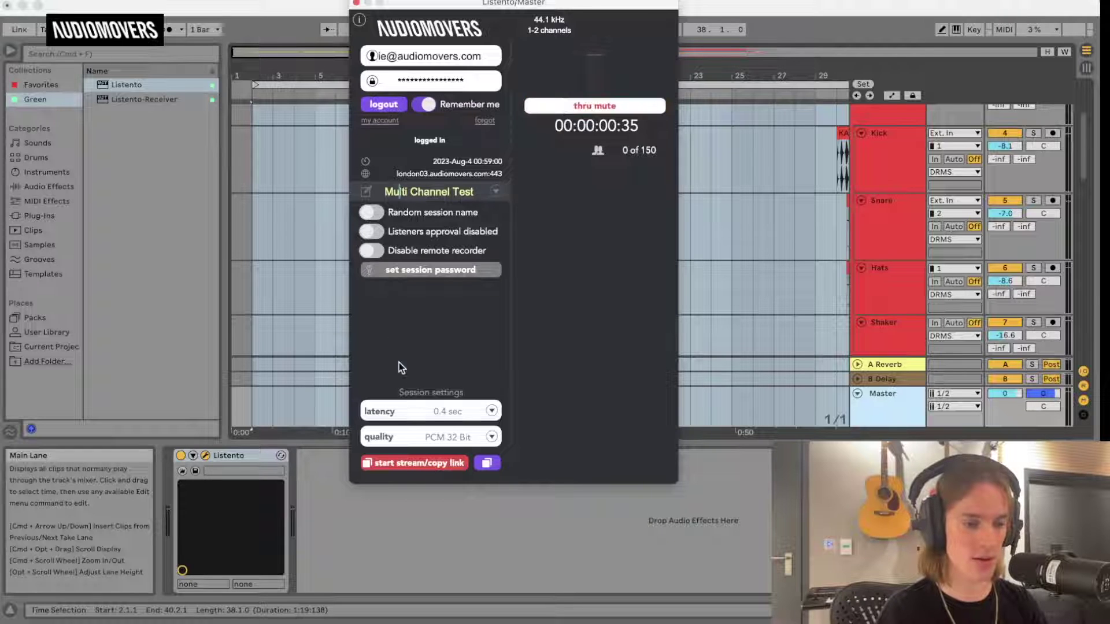
left_click(430, 467)
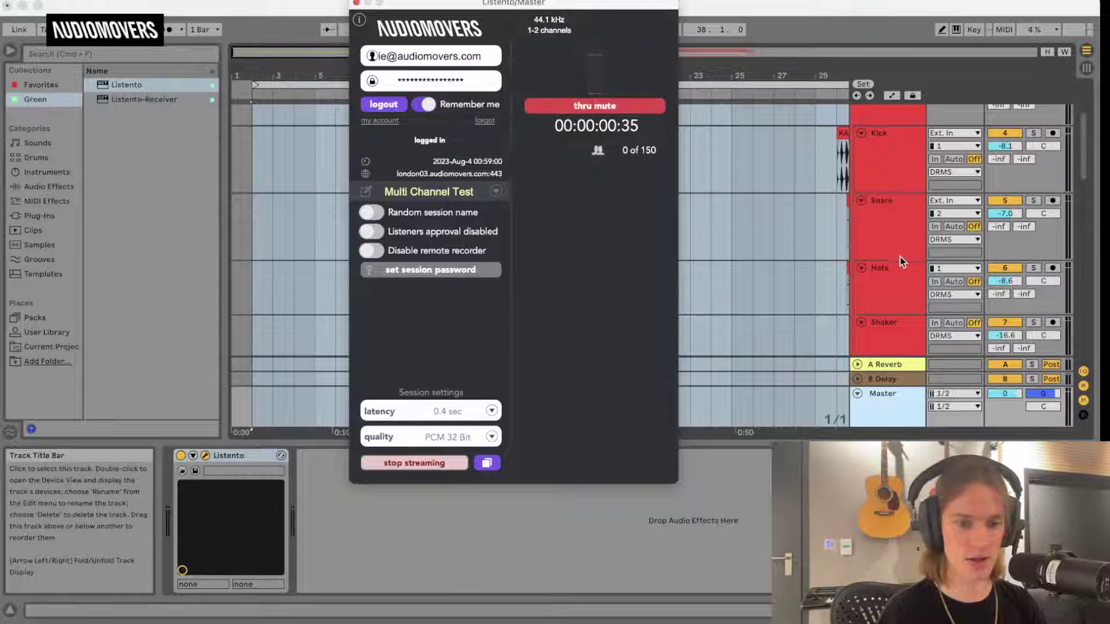
left_click(881, 223)
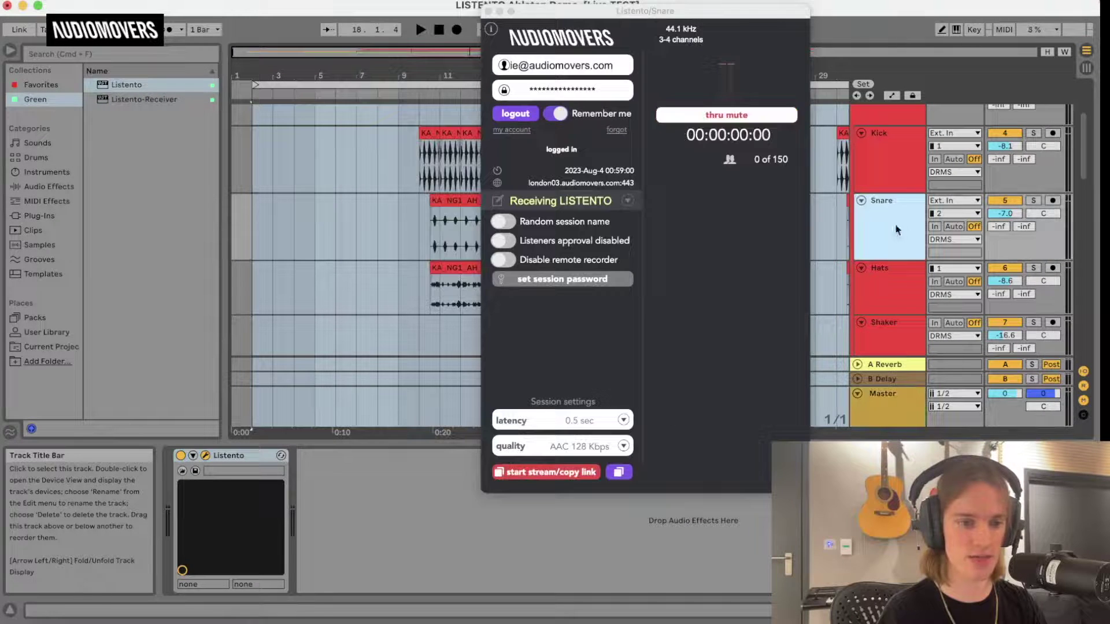
Switch the Snare's Listento to the session 'Multi Channel Test' and log it back in.
left_click(529, 114)
left_click(635, 201)
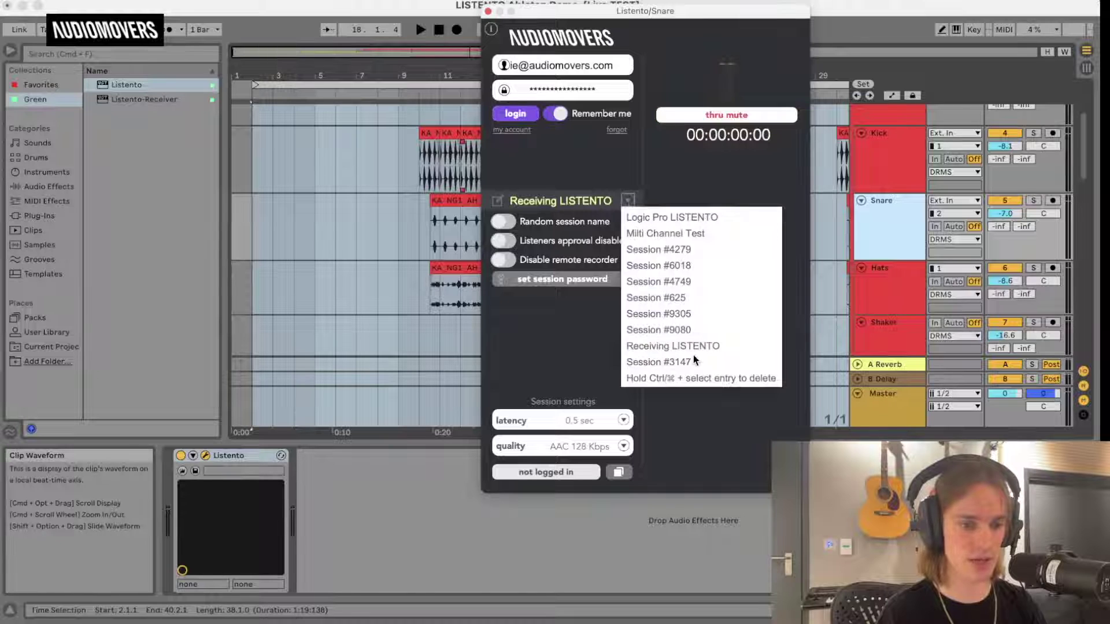
left_click(670, 233)
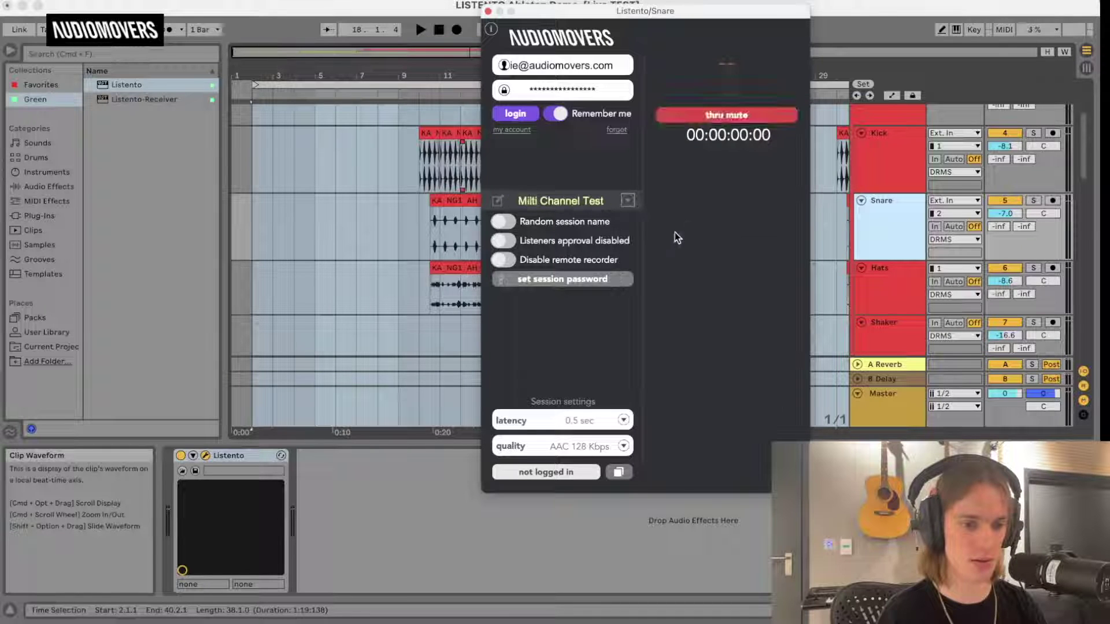
key("BackSpace")
type("u")
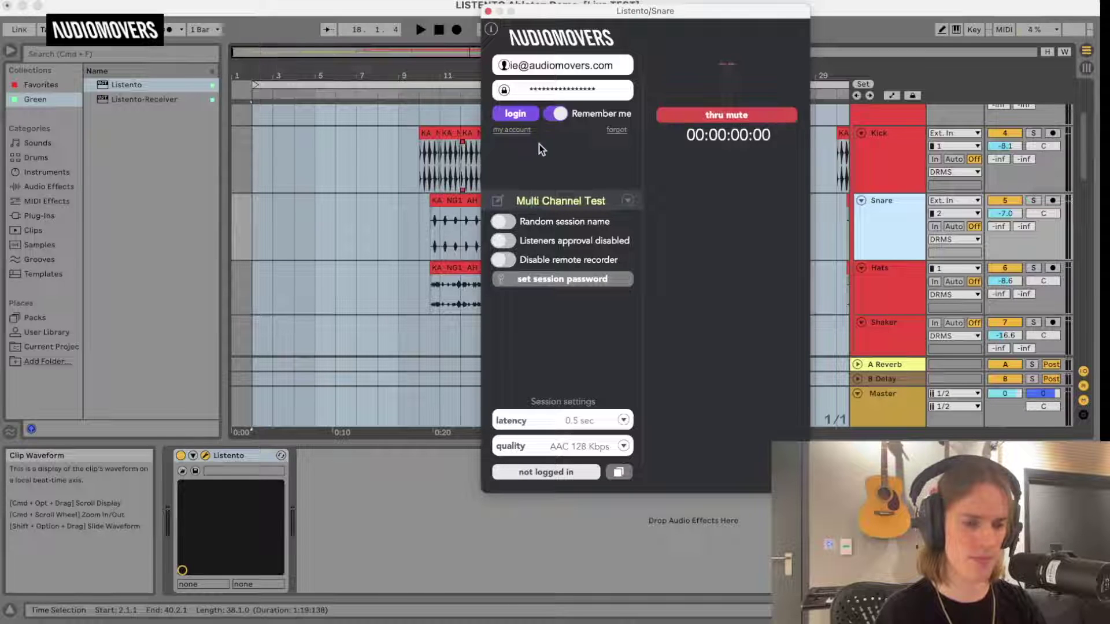
left_click(526, 112)
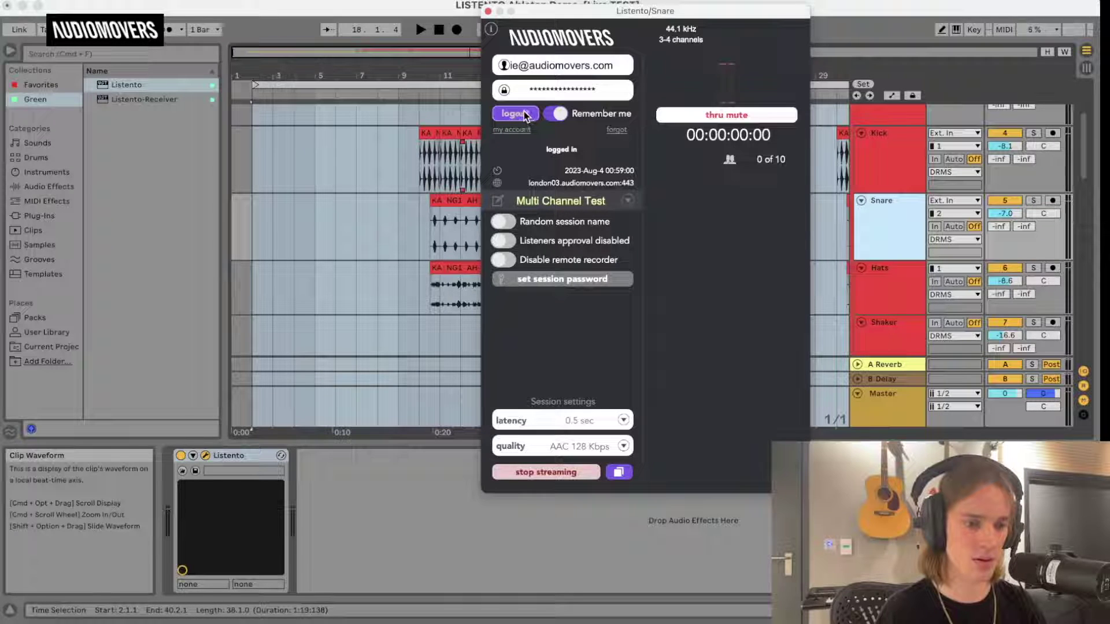
left_click(523, 113)
left_click(520, 113)
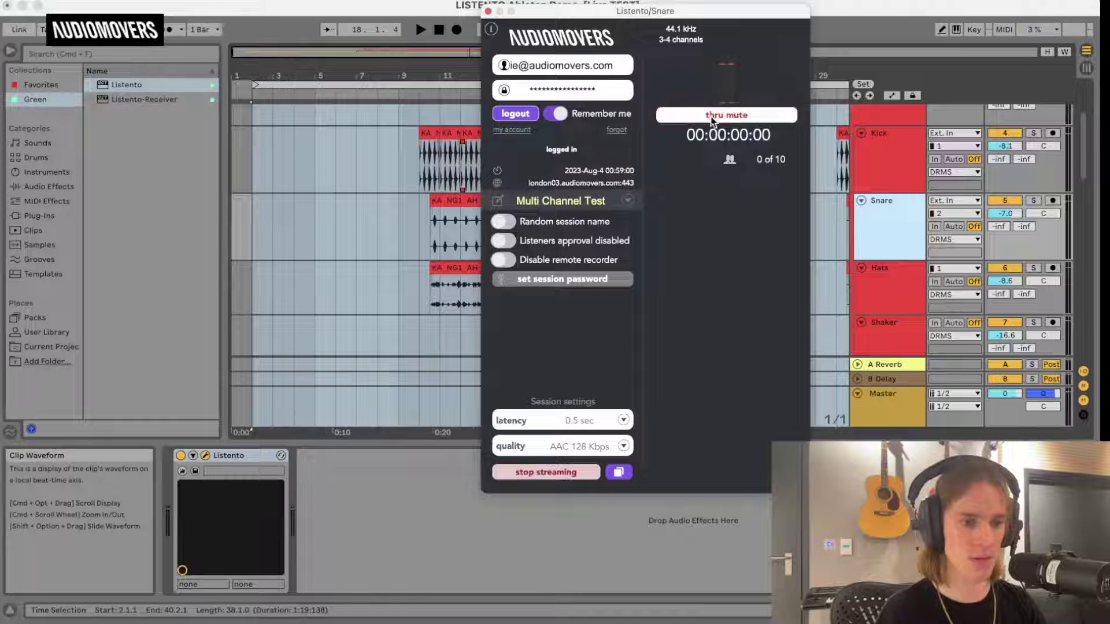
Copy the Master Listento's streaming link and bring the web player forward.
left_click_drag(659, 12, 519, 61)
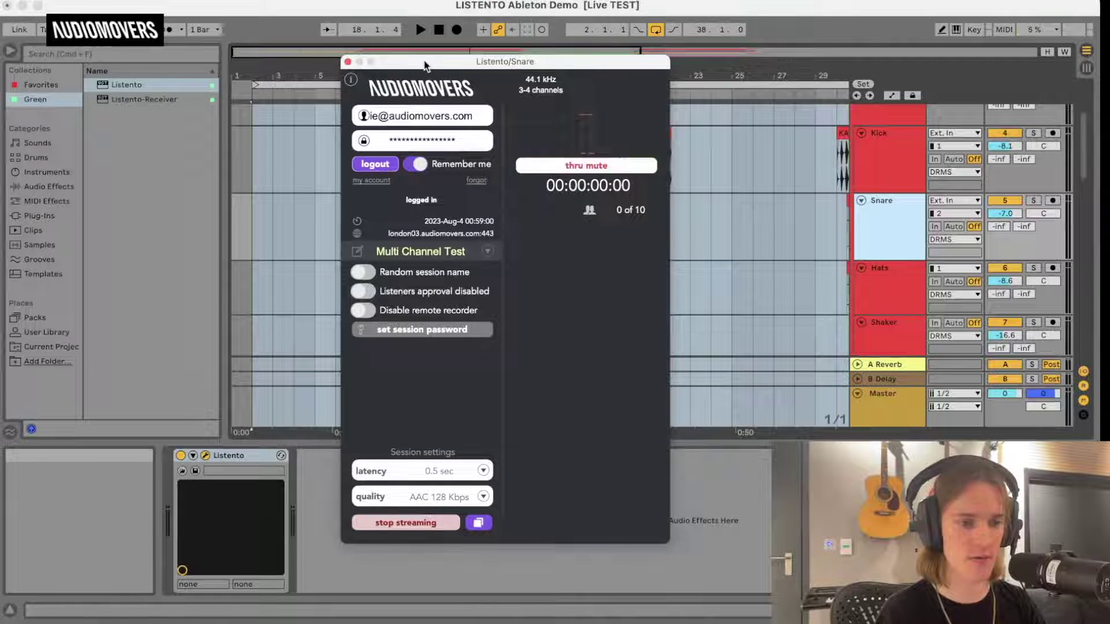
left_click(882, 393)
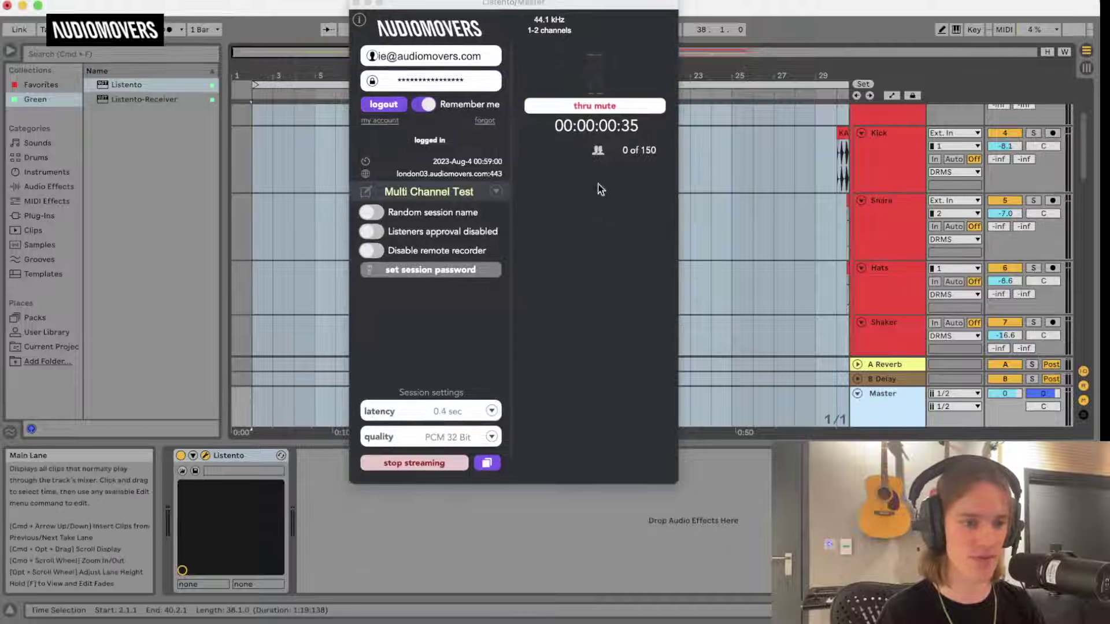
left_click(486, 463)
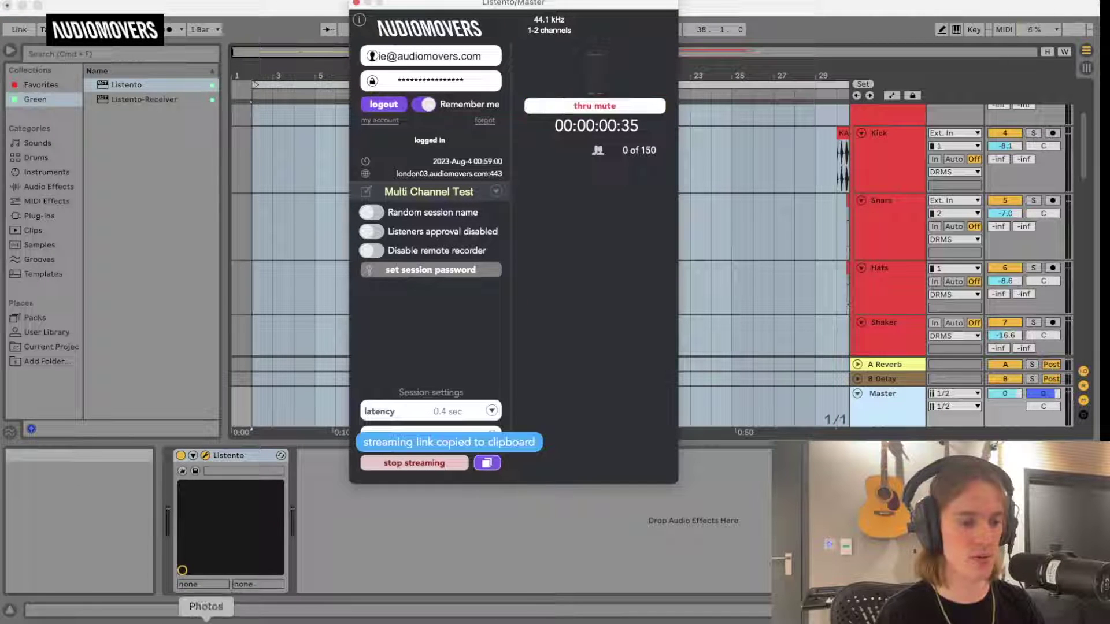
left_click(108, 618)
Load the copied Multi Channel Test streaming link in the browser's web player.
left_click(383, 37)
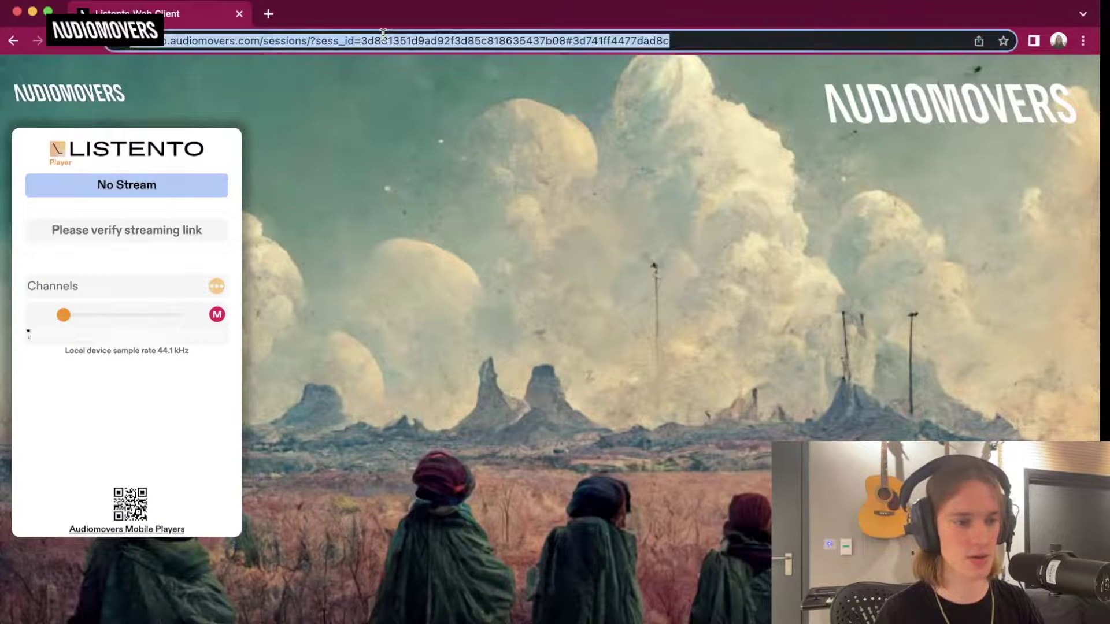
key("super+v")
key("Return")
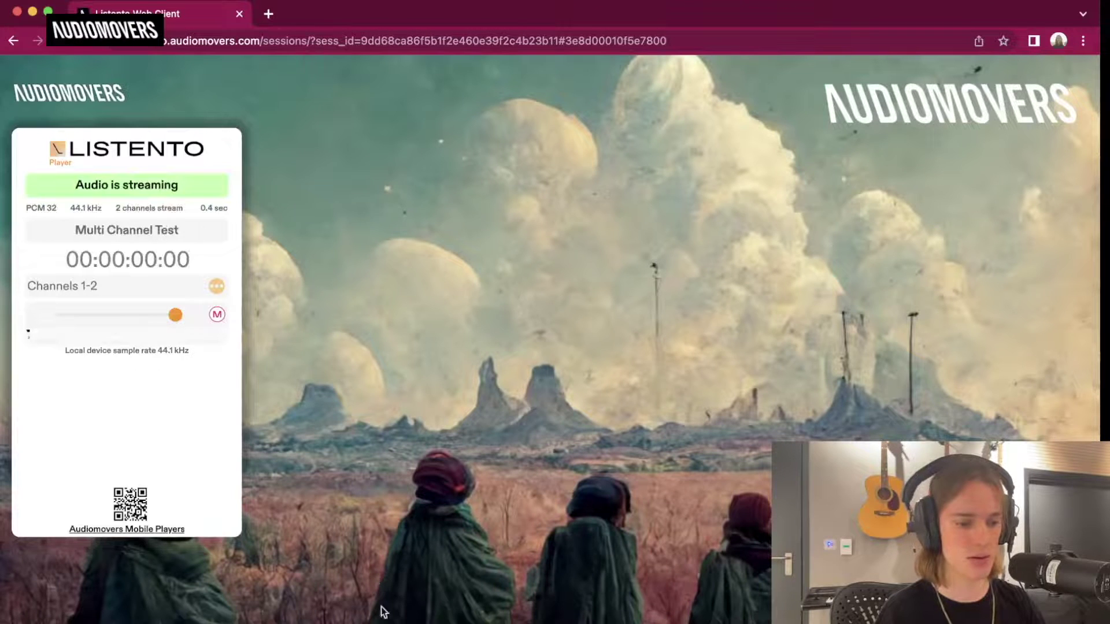
left_click(401, 619)
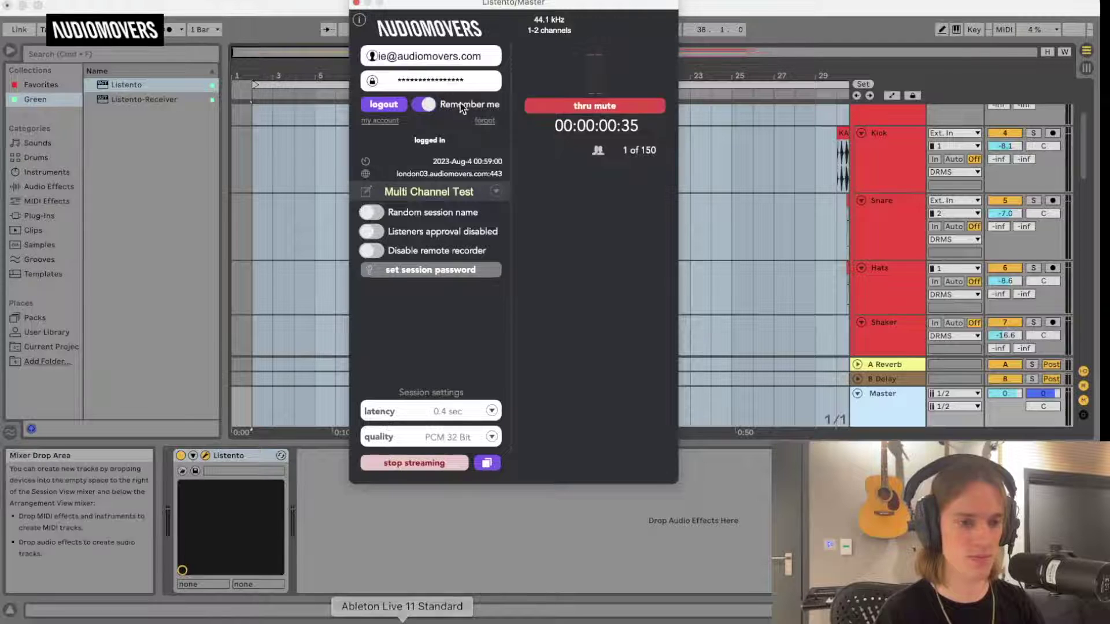
scroll(574, 167, "up", 1)
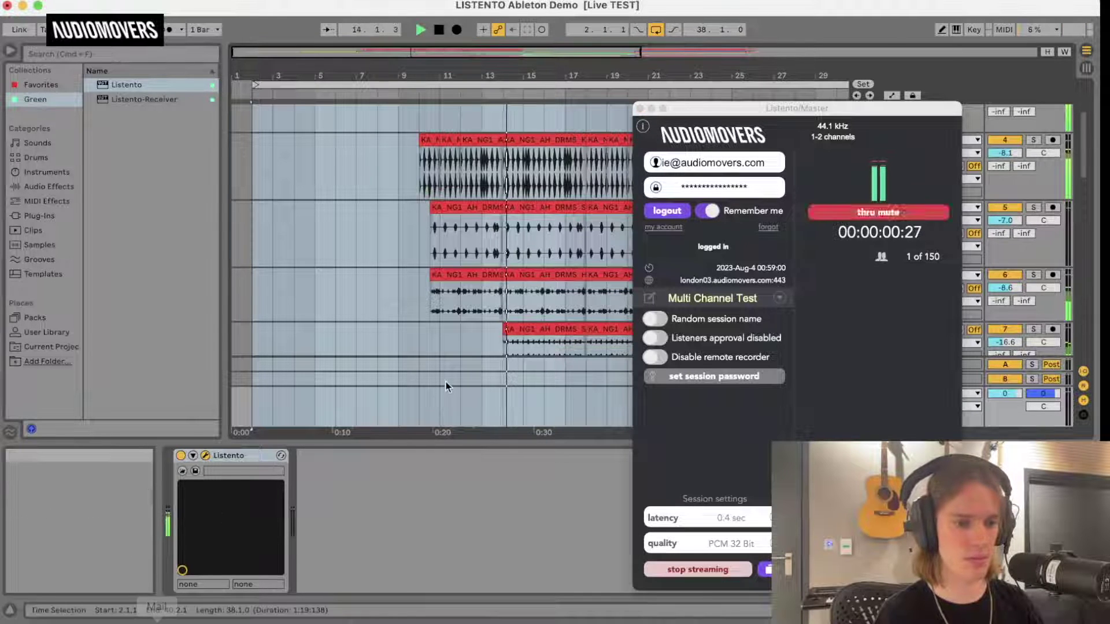
scroll(446, 381, "down", 4)
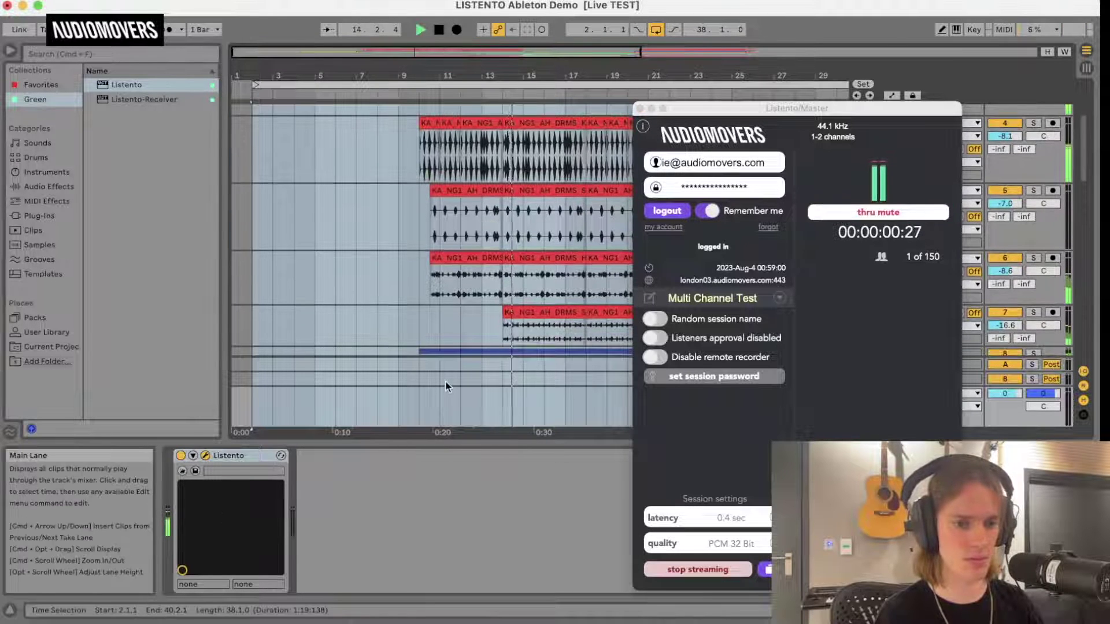
left_click(109, 619)
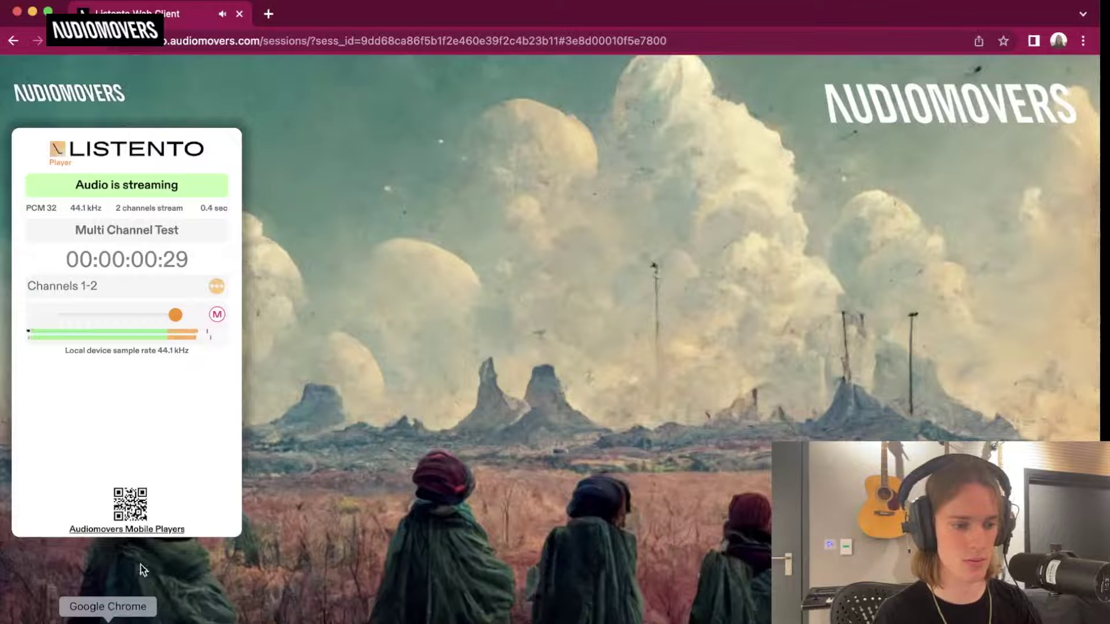
Listen to Channels 3-4, switch back to Channels 1-2, and return to Ableton.
left_click(217, 285)
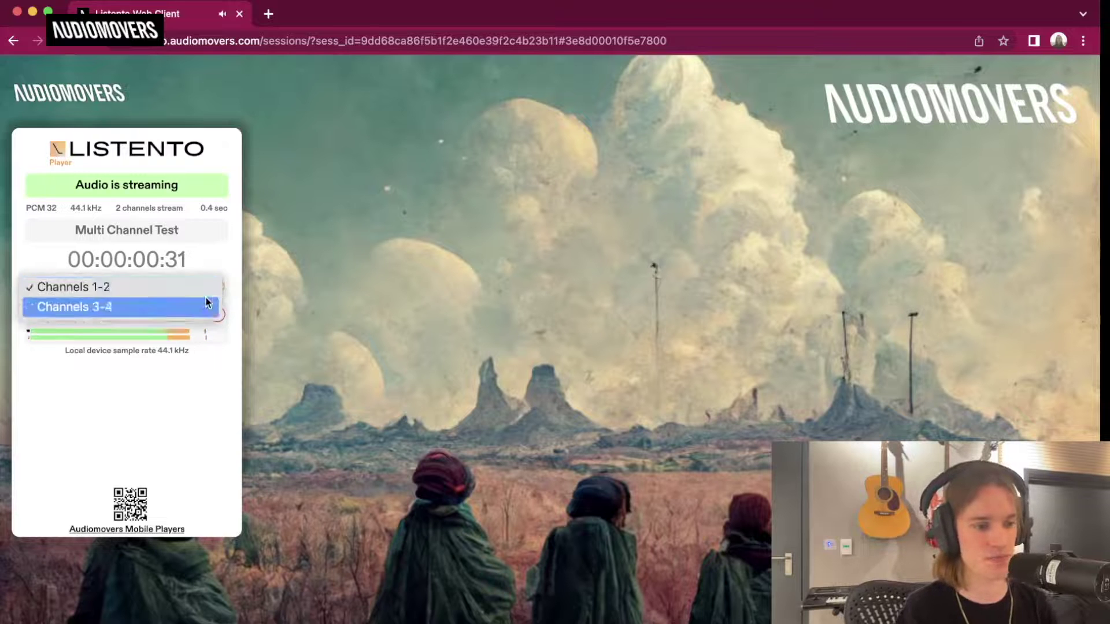
left_click(210, 306)
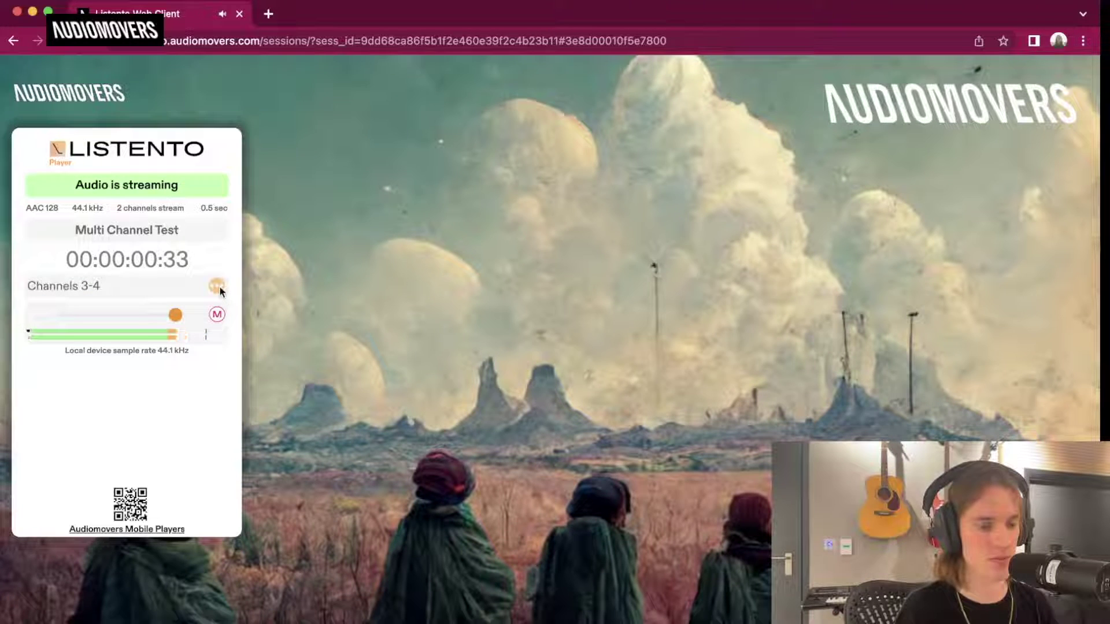
left_click(218, 287)
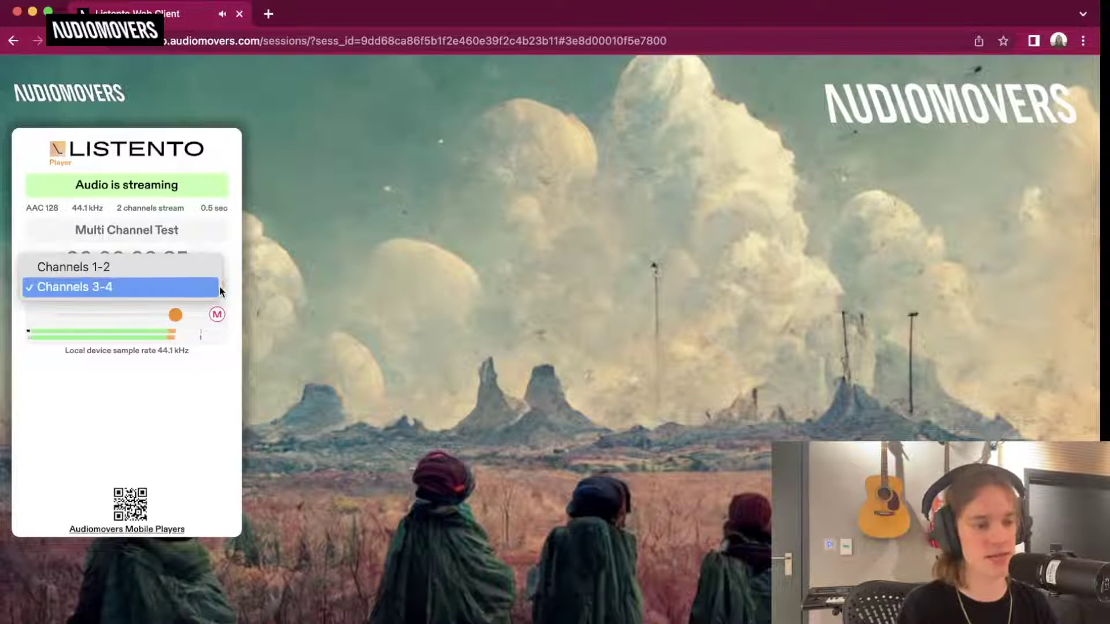
left_click(189, 266)
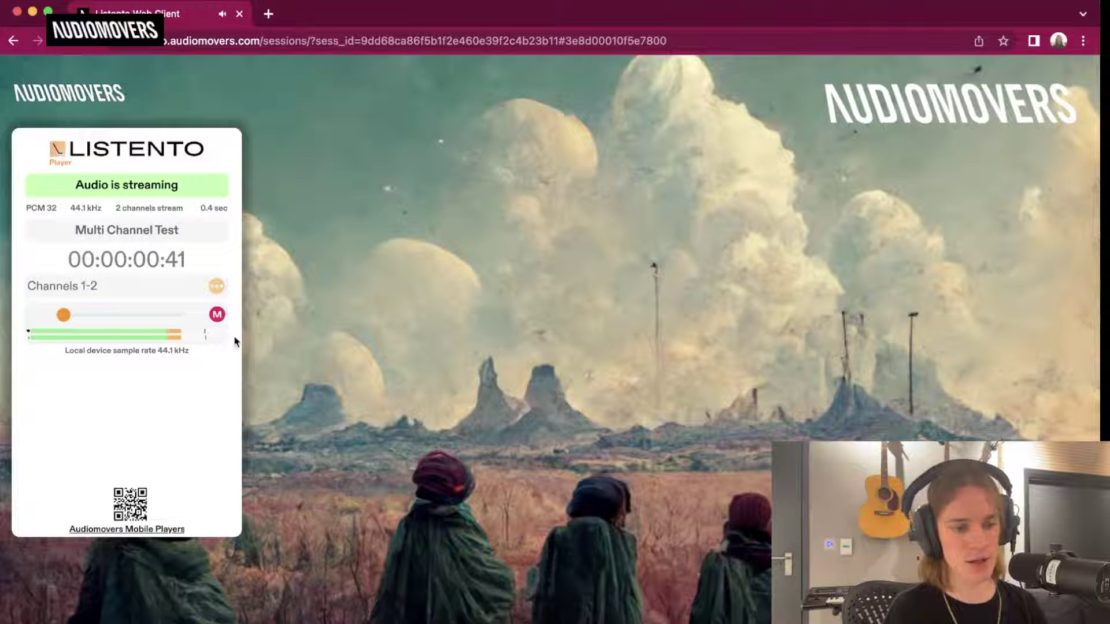
left_click(396, 616)
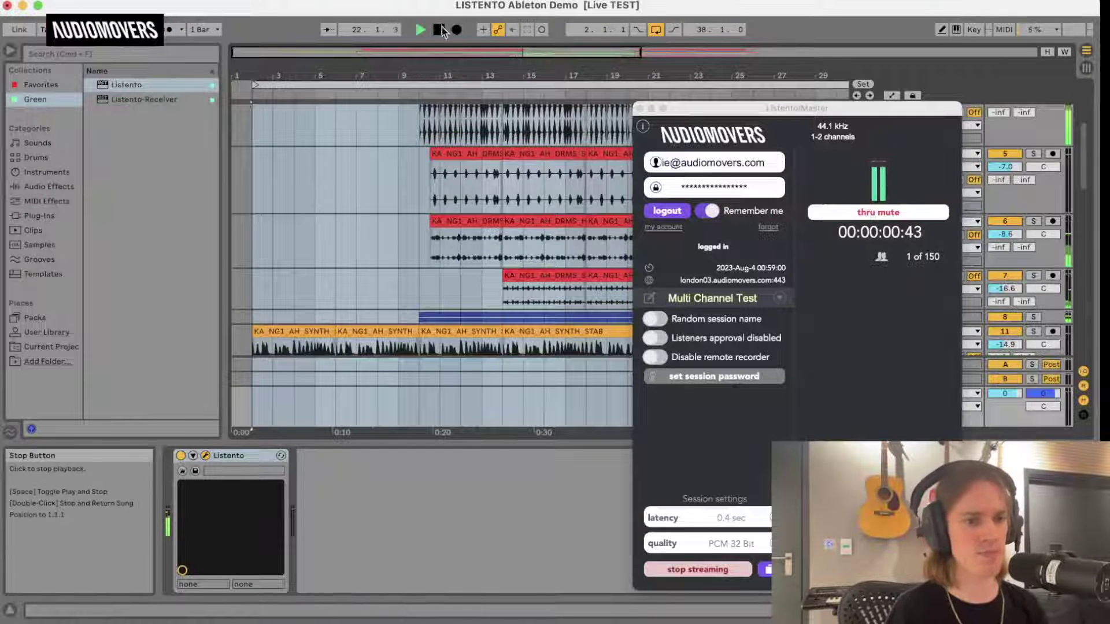
Stop Ableton playback and open the OMNIBUS Demo project from Logic Pro's recents.
left_click(440, 29)
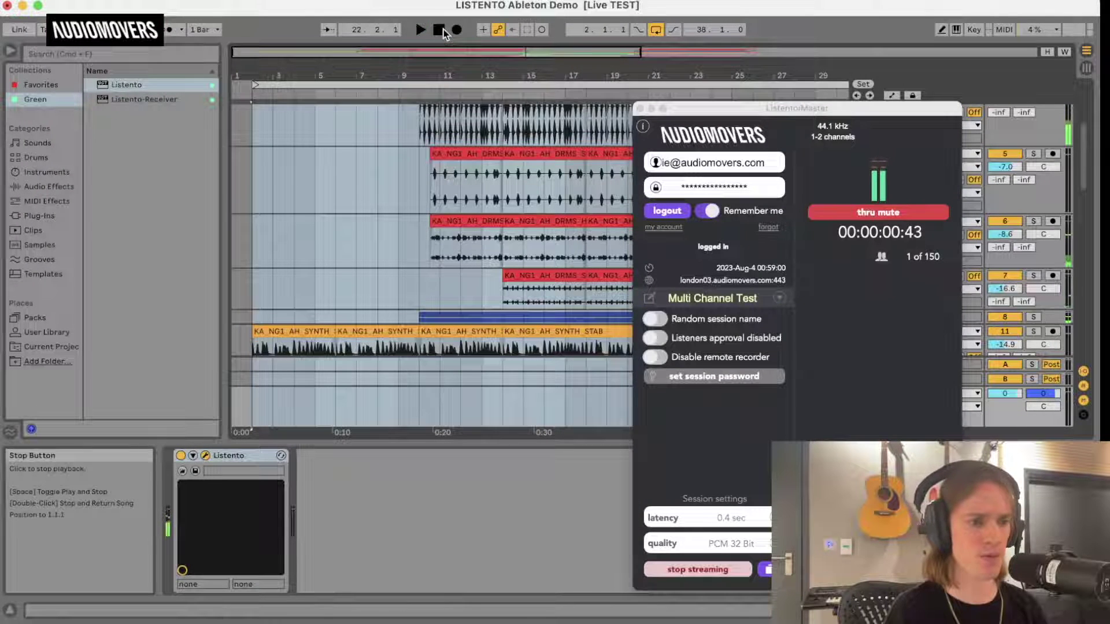
right_click(377, 613)
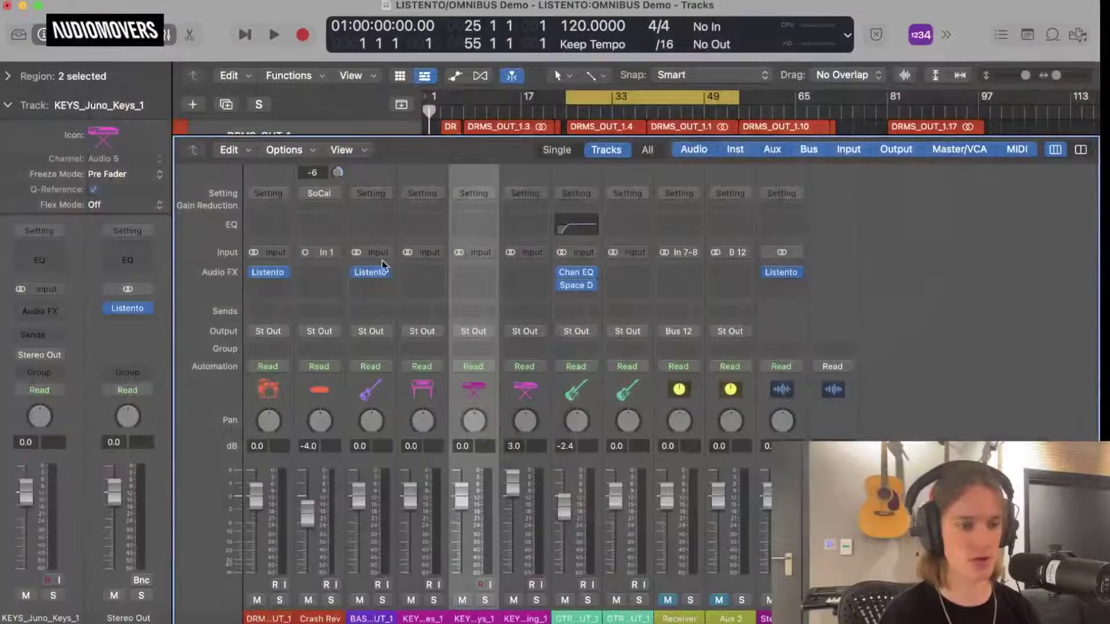
Set the Audio FX slot to No Plug-in on all three Listento channels.
left_click(390, 277)
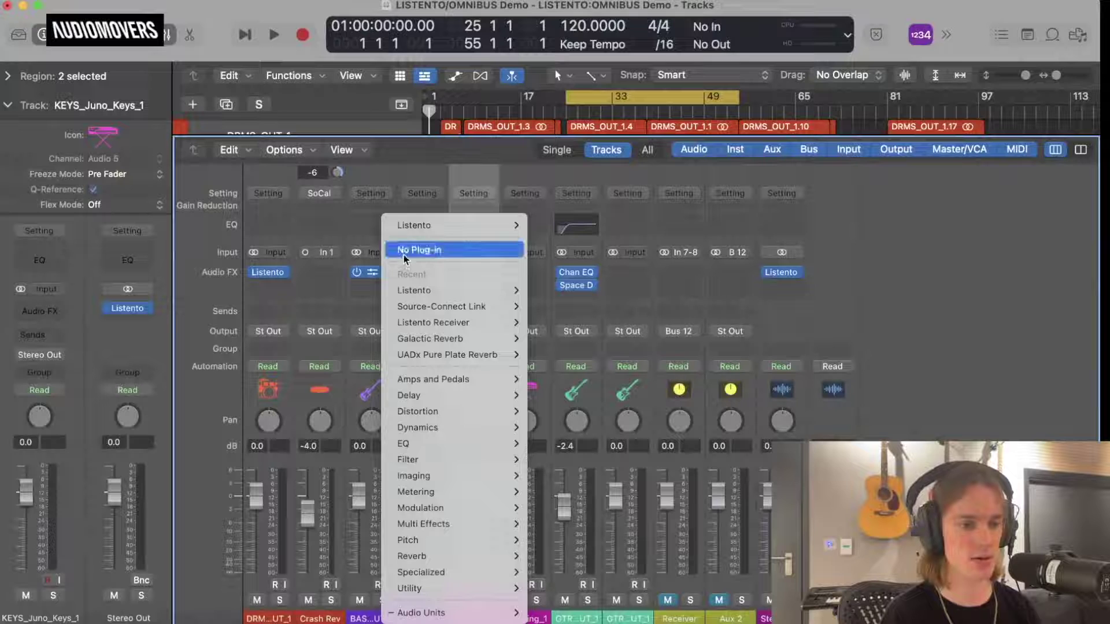
left_click(419, 250)
left_click(287, 274)
left_click(337, 250)
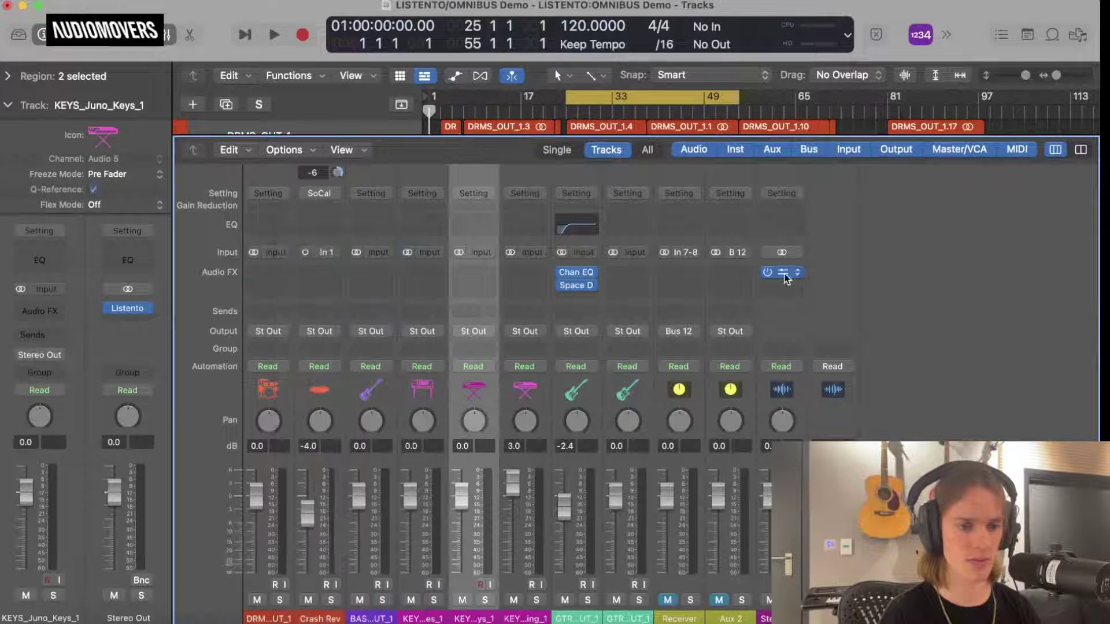
left_click(788, 272)
left_click(812, 251)
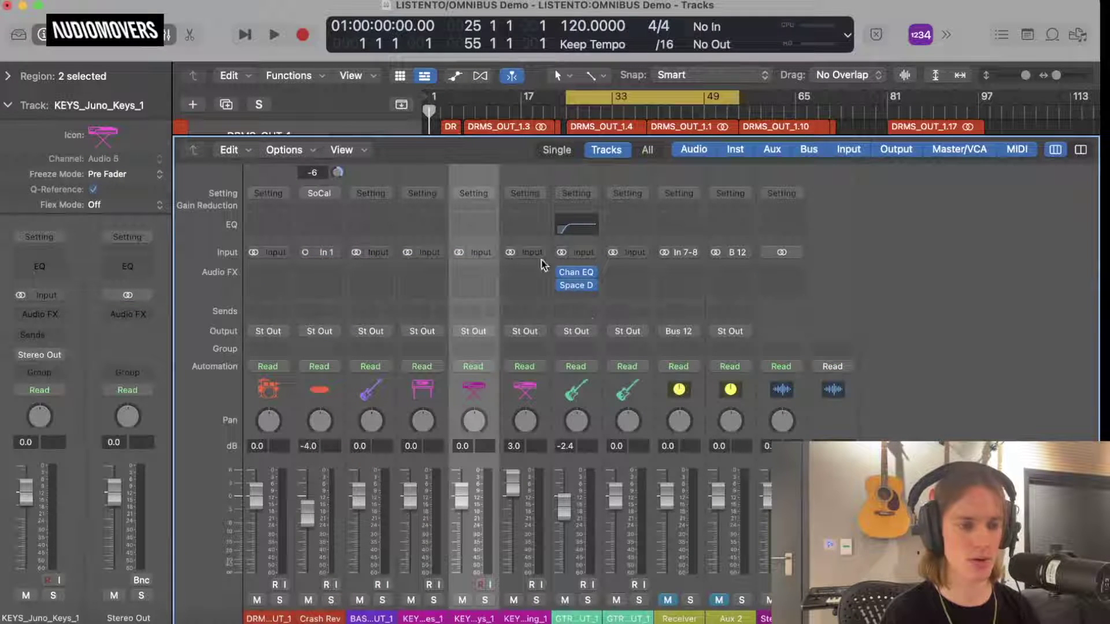
Hide the mixer, deselect the regions, and start playback.
key("x")
left_click(630, 192)
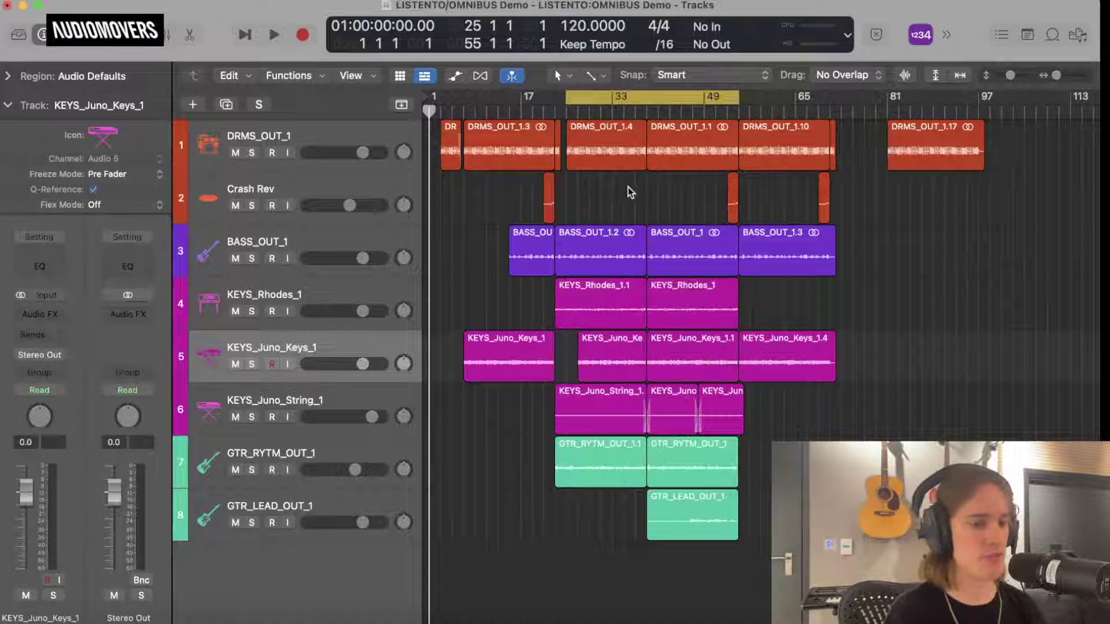
key("space")
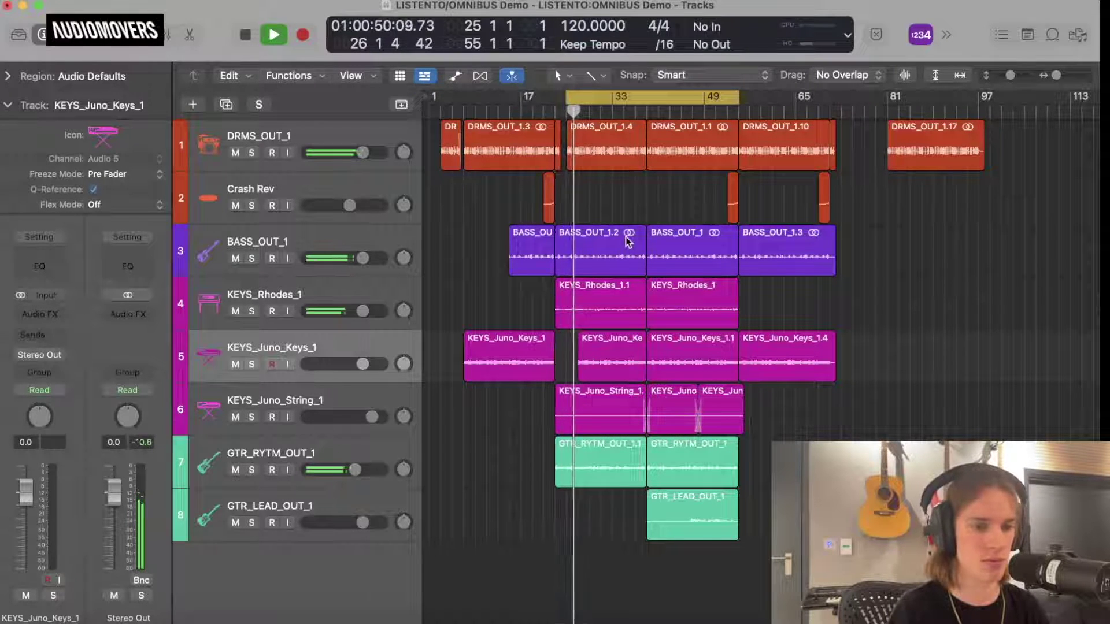
scroll(620, 263, "up", 6)
scroll(628, 240, "down", 5)
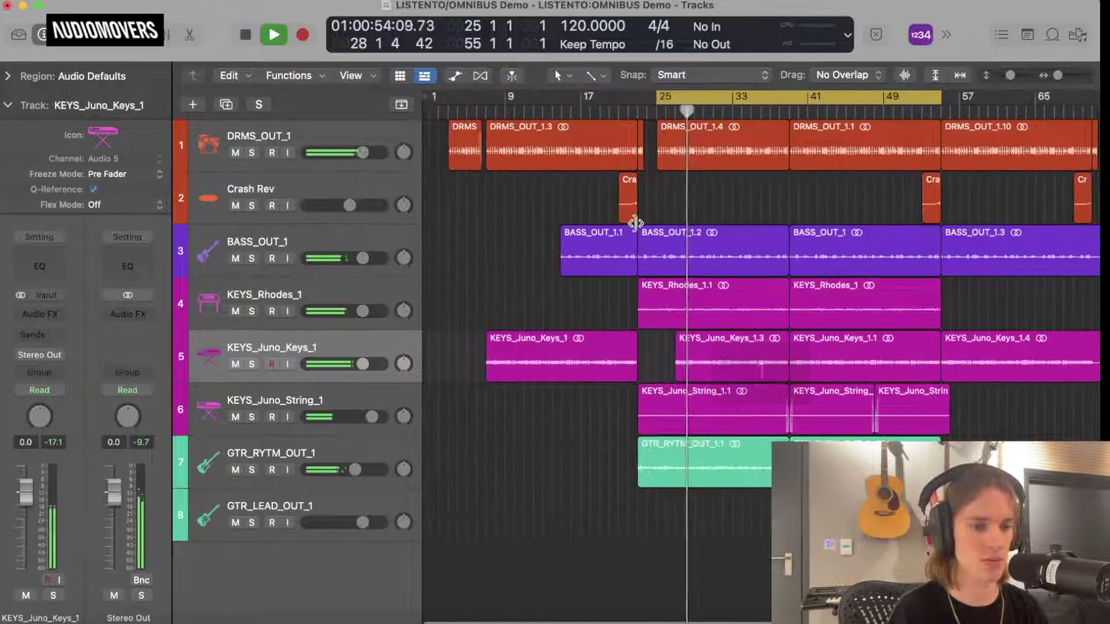
scroll(628, 231, "down", 4)
Set the cycle range to bars 3–73, stop playback, and show the mixer.
left_click_drag(552, 99, 438, 97)
left_click_drag(705, 100, 802, 155)
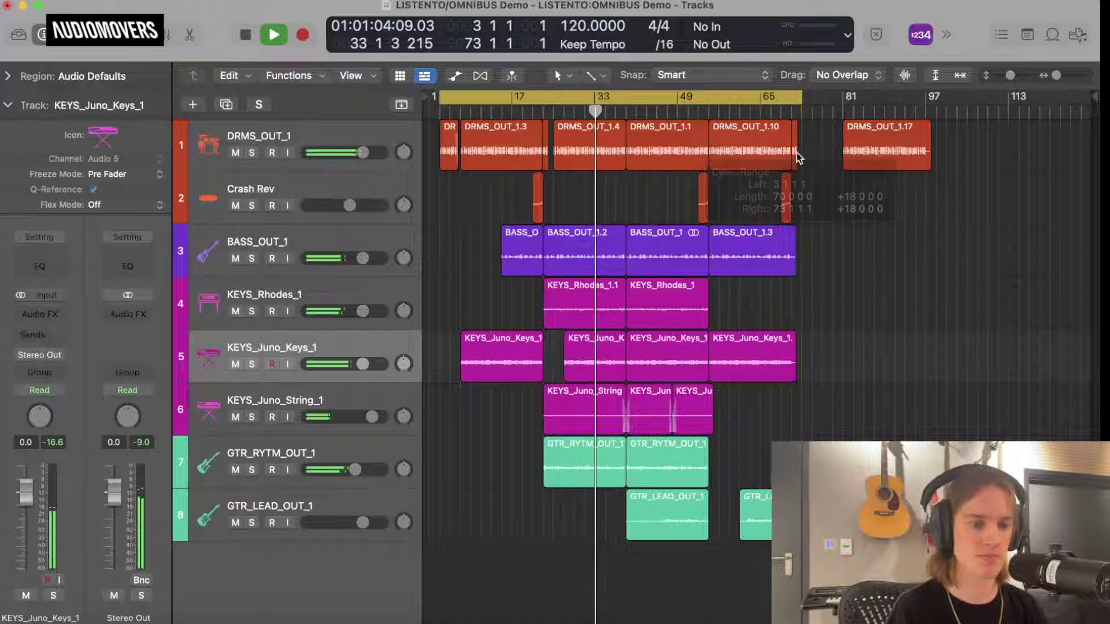
key("space")
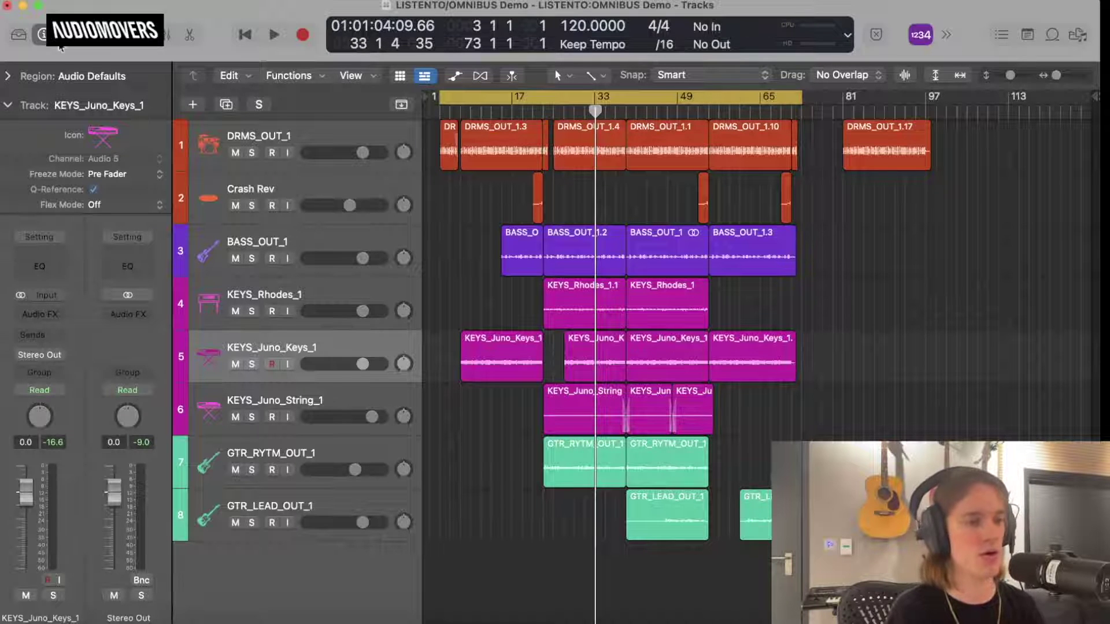
key("x")
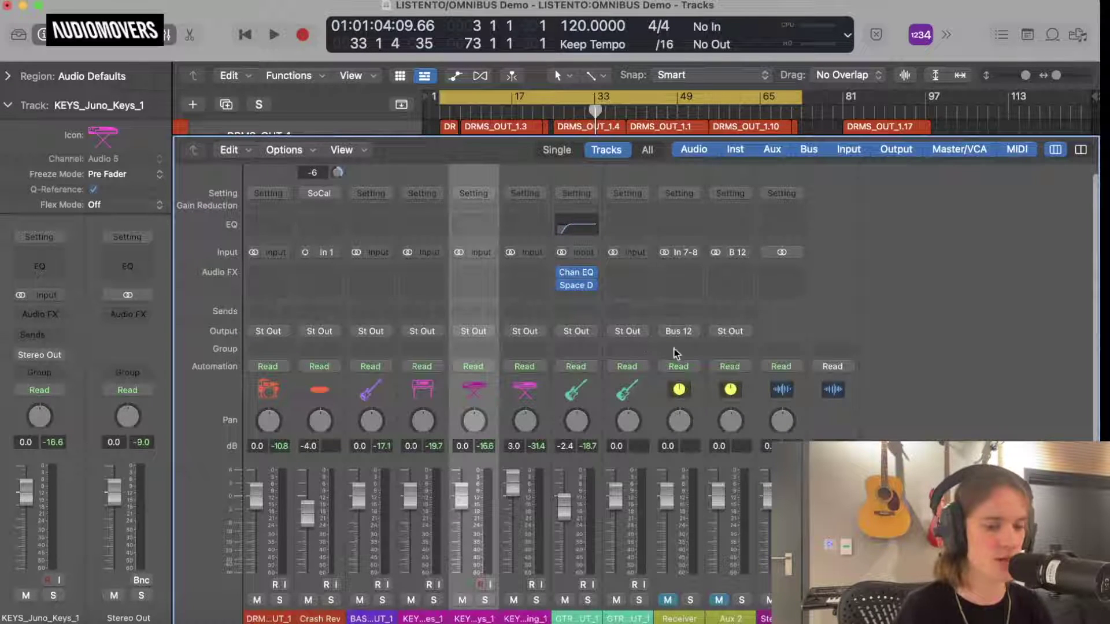
Insert the stereo Audiomovers Listento plug-in on the Stereo Out channel and move its window up.
left_click(784, 283)
mouse_move(856, 312)
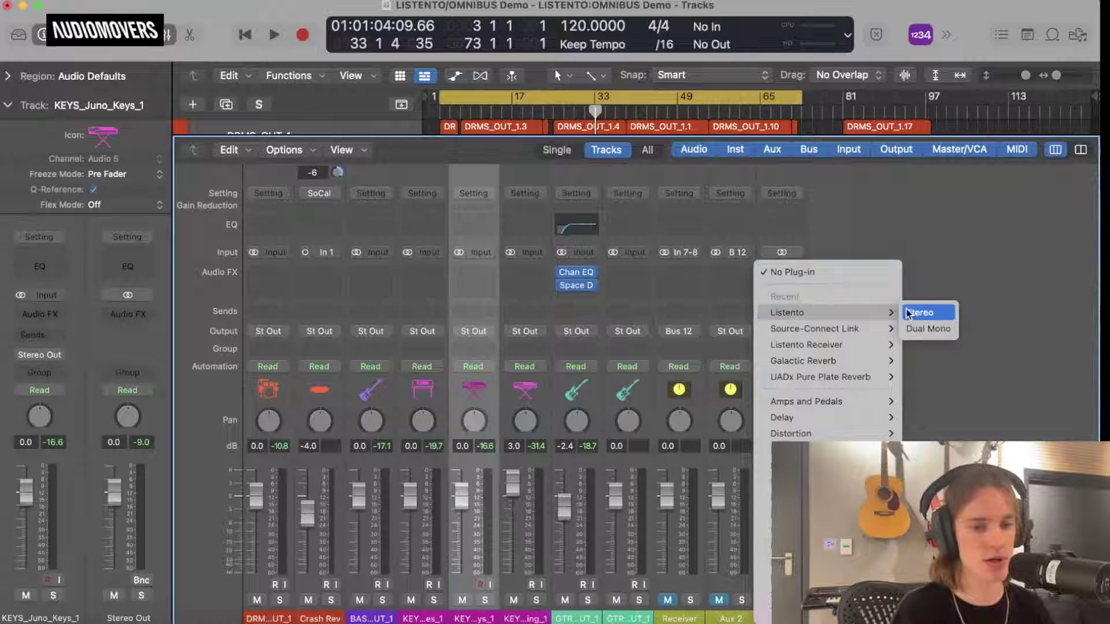
scroll(820, 375, "down", 2)
mouse_move(823, 613)
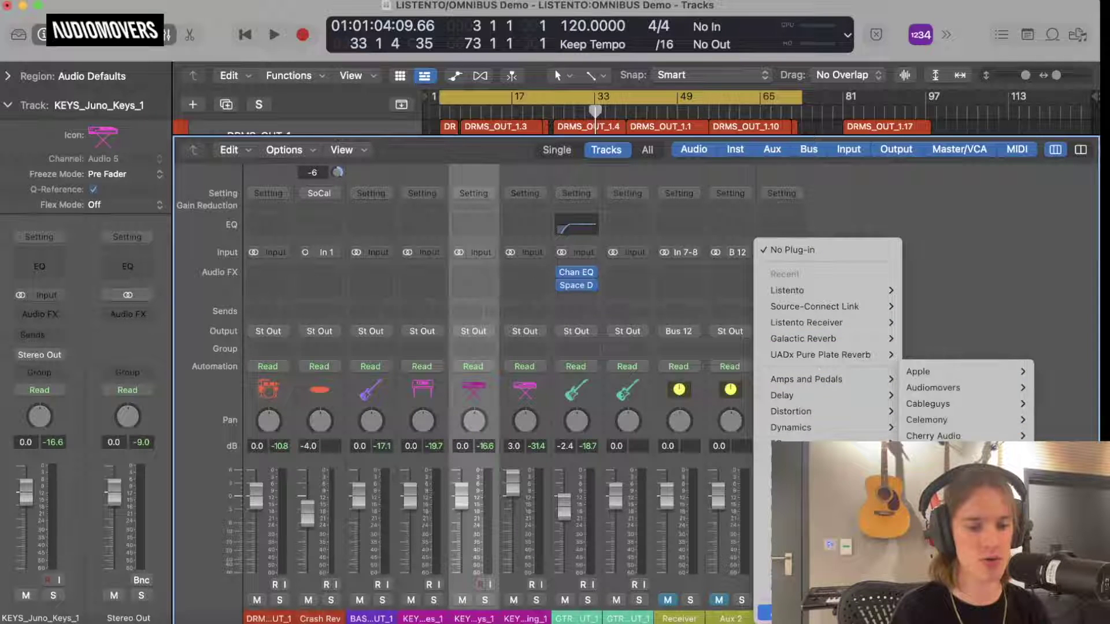
mouse_move(933, 387)
mouse_move(814, 386)
left_click(752, 386)
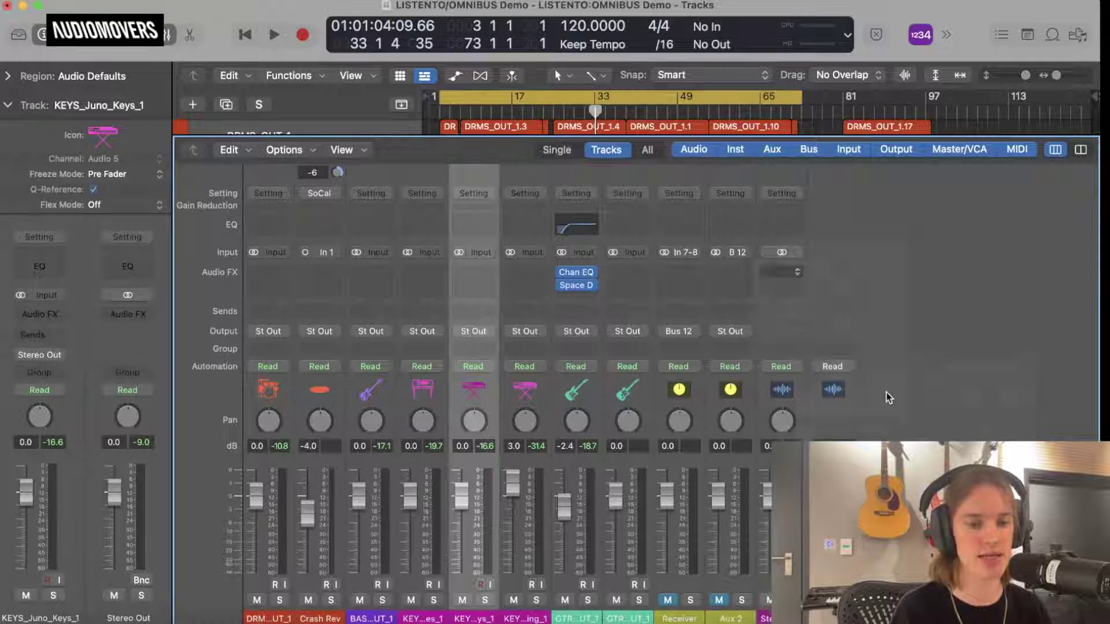
left_click_drag(540, 198, 512, 37)
left_click(462, 269)
Log in to Listento and set streaming latency to 0.1 sec and quality to PCM 32 Bit.
left_click(457, 269)
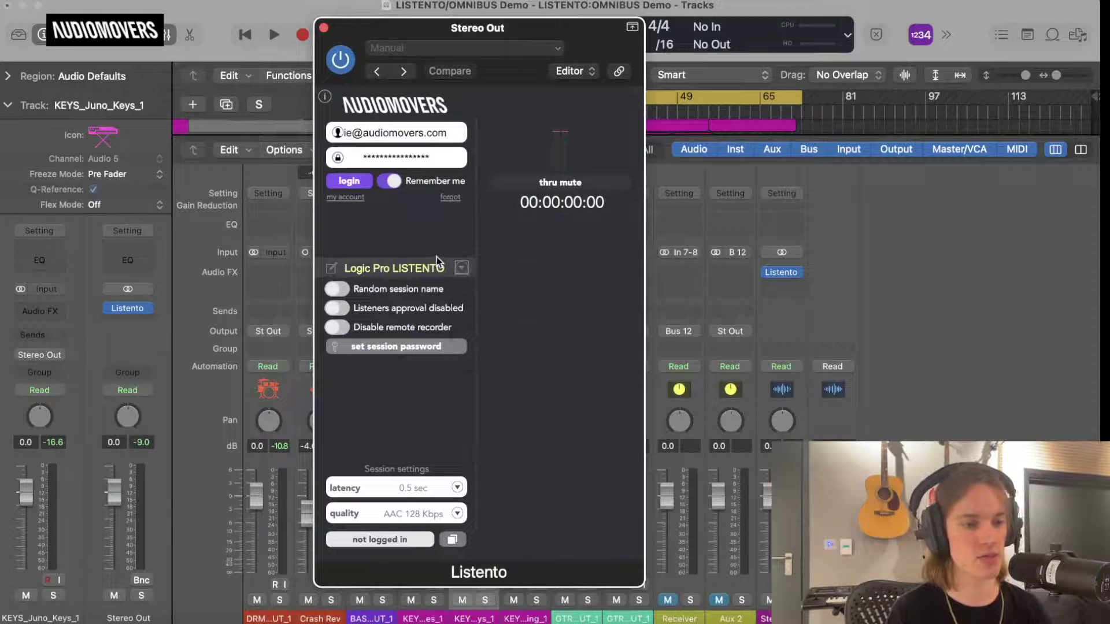
left_click(353, 182)
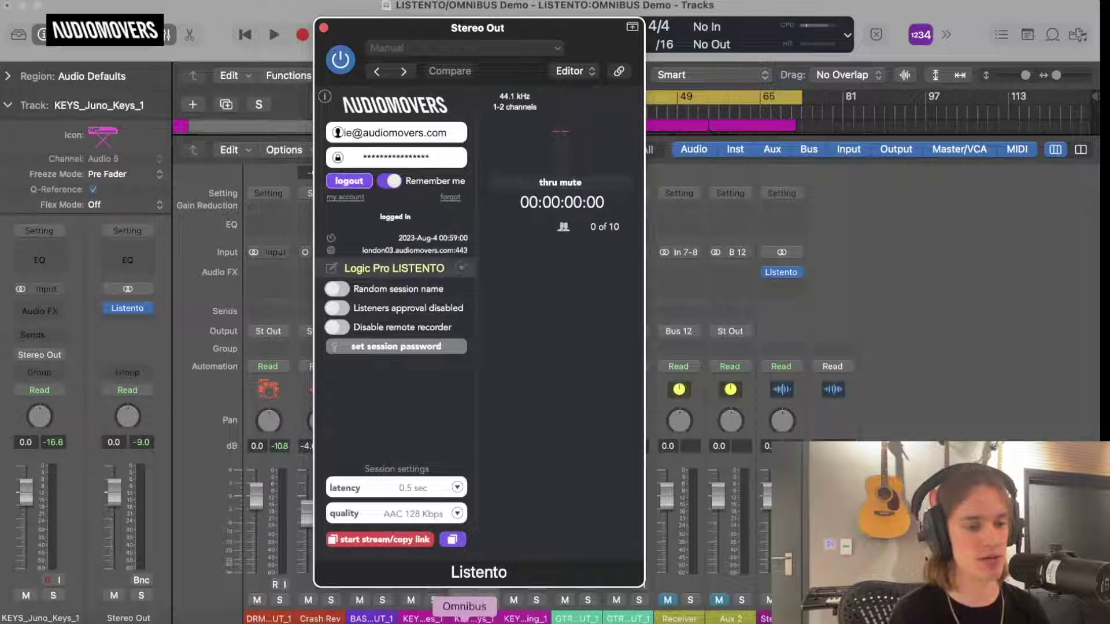
left_click(413, 492)
left_click(393, 260)
left_click(425, 504)
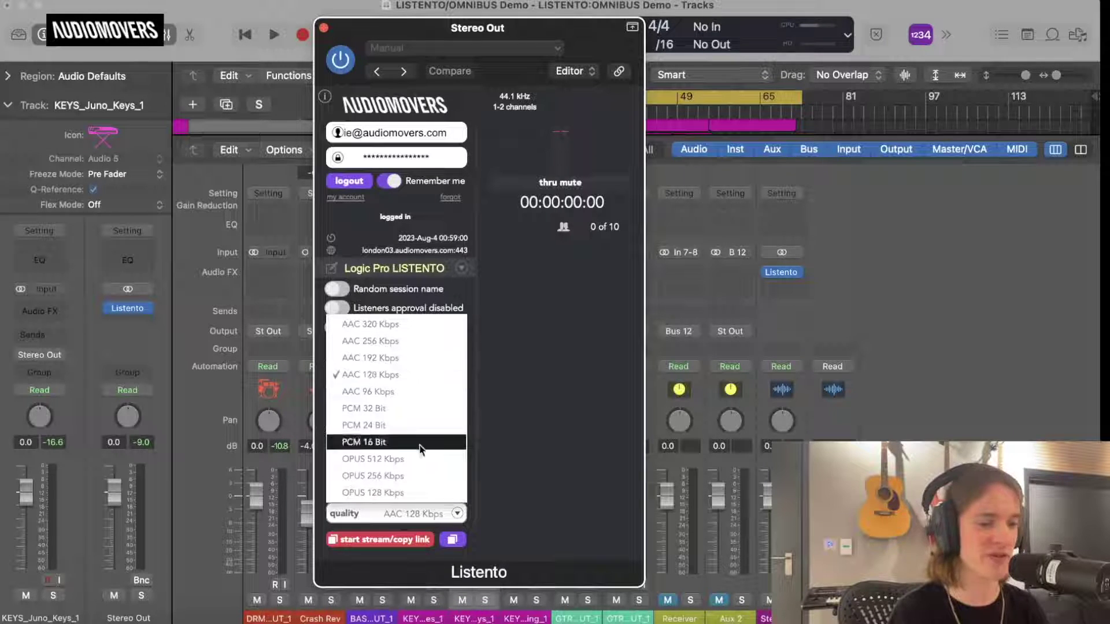
left_click(408, 412)
Start the stream with its link copied, begin playback, and select the browser's address.
left_click(397, 540)
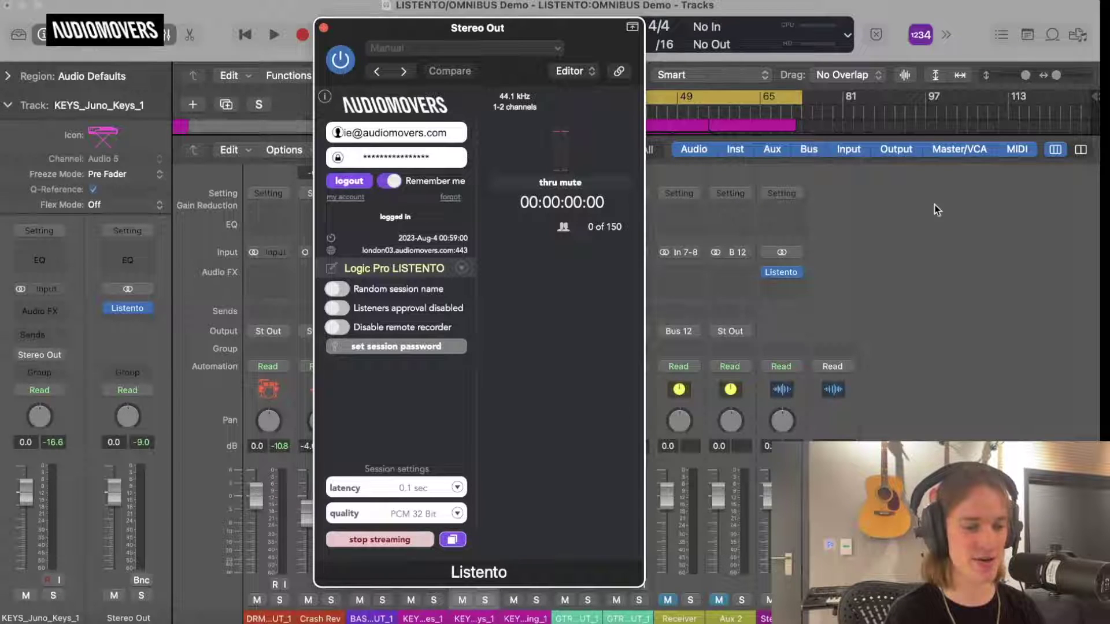
key("space")
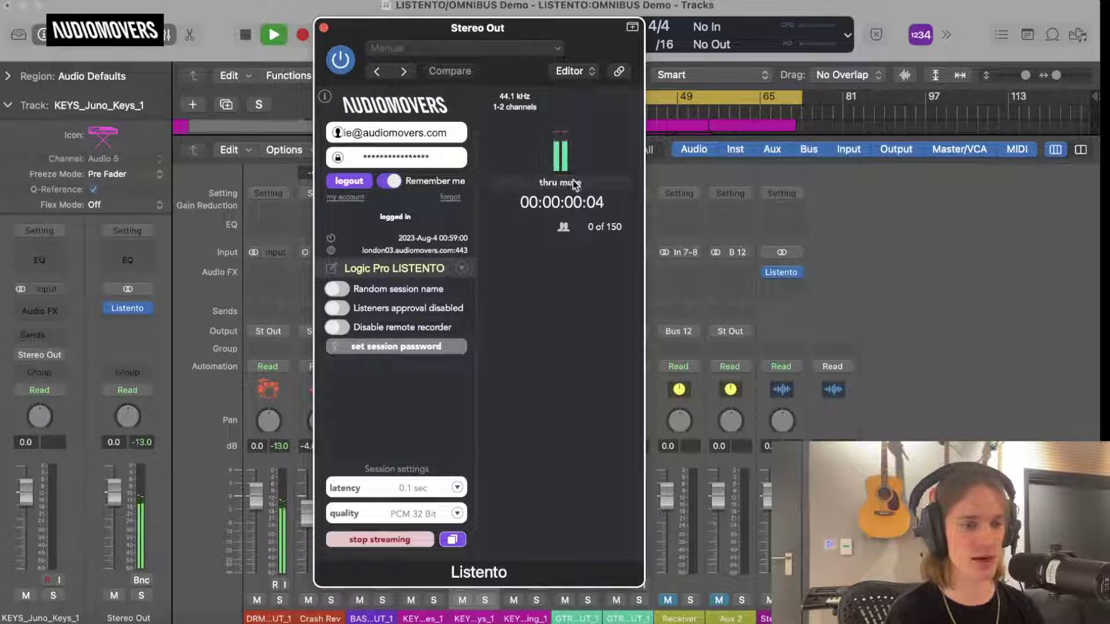
left_click(104, 621)
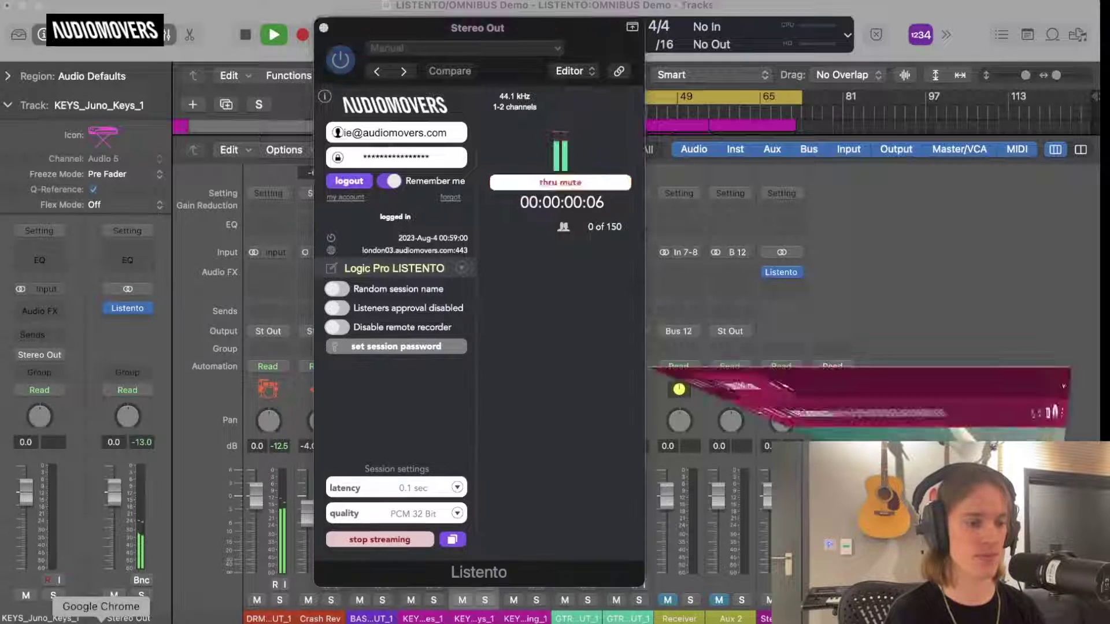
left_click(316, 33)
key("super+a")
Paste the streaming link into the browser to open the web player, then return to Logic Pro.
key("super+v")
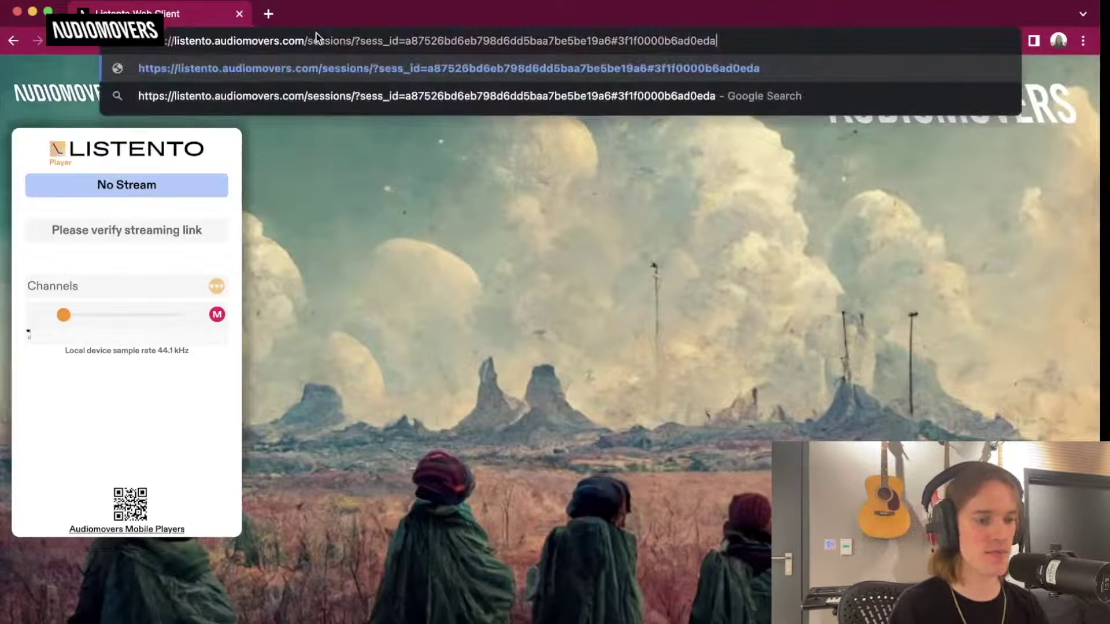
key("Return")
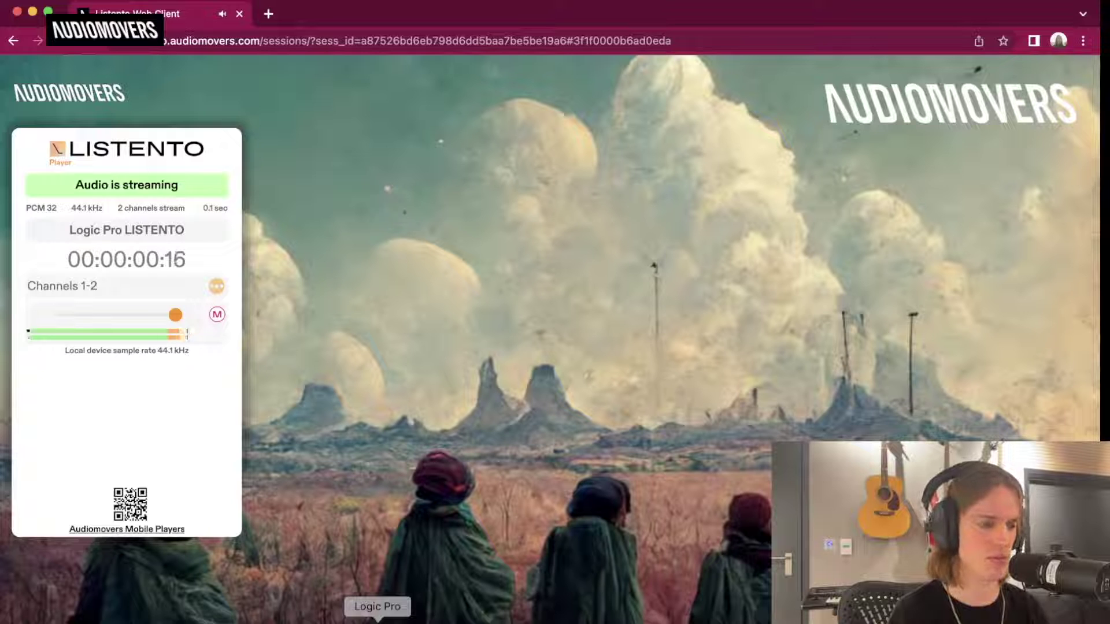
left_click(377, 620)
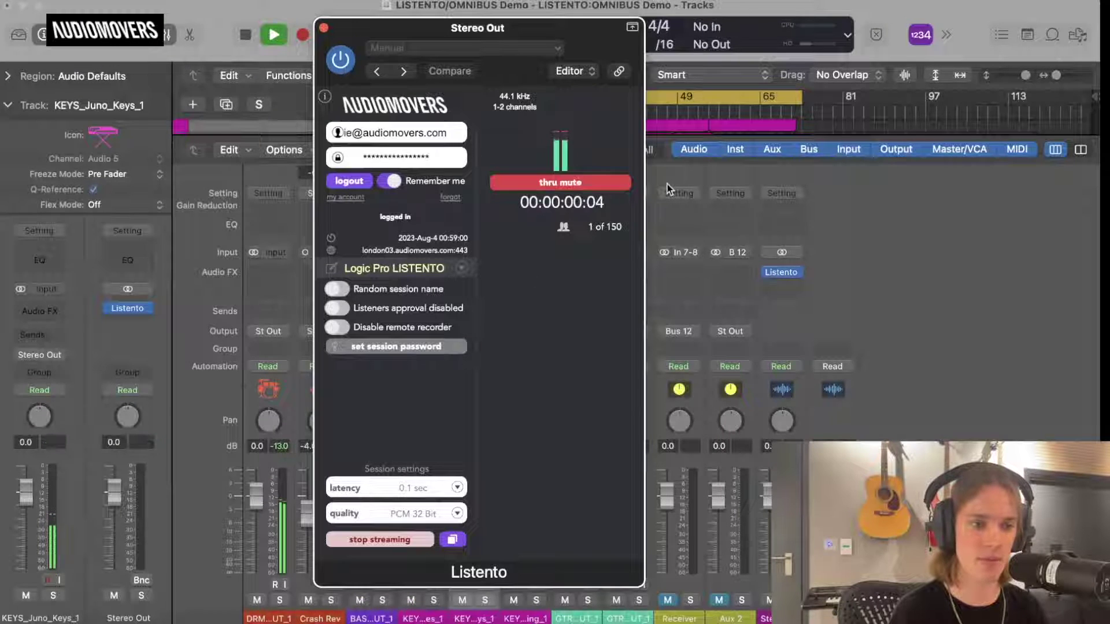
Turn off cycle, close the Mixer to show the tracks, and check the web player.
left_click(731, 96)
key("space")
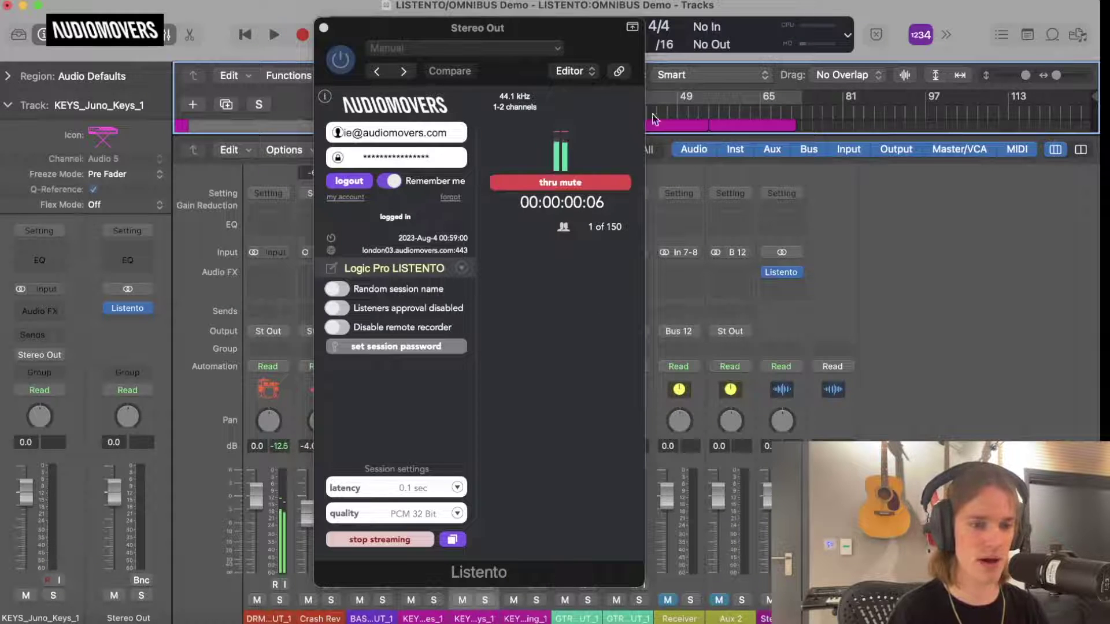
key("x")
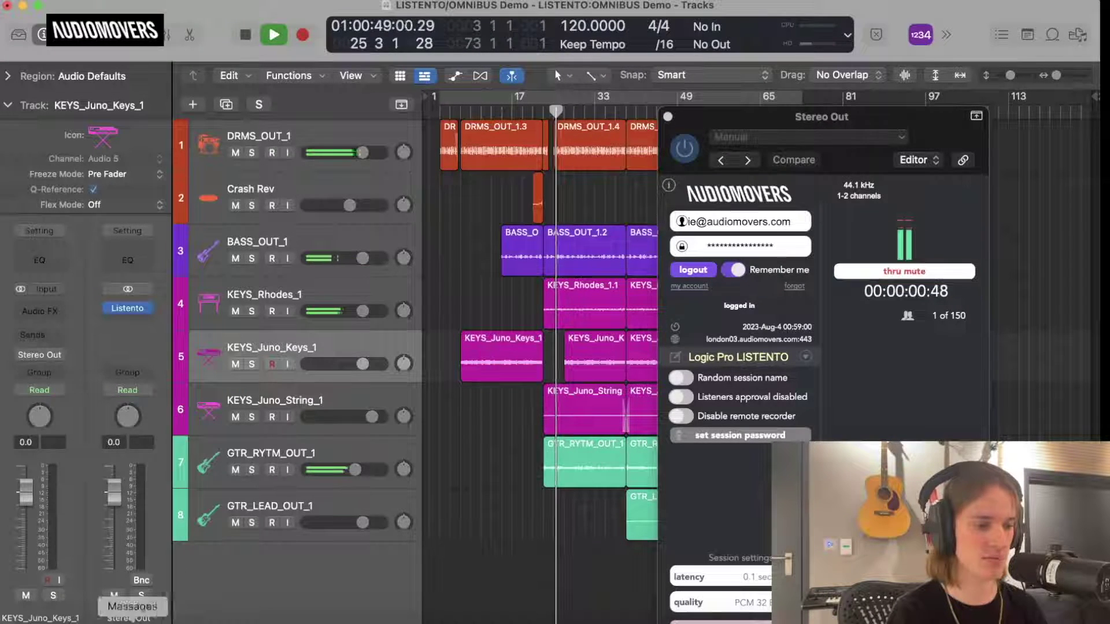
left_click(110, 622)
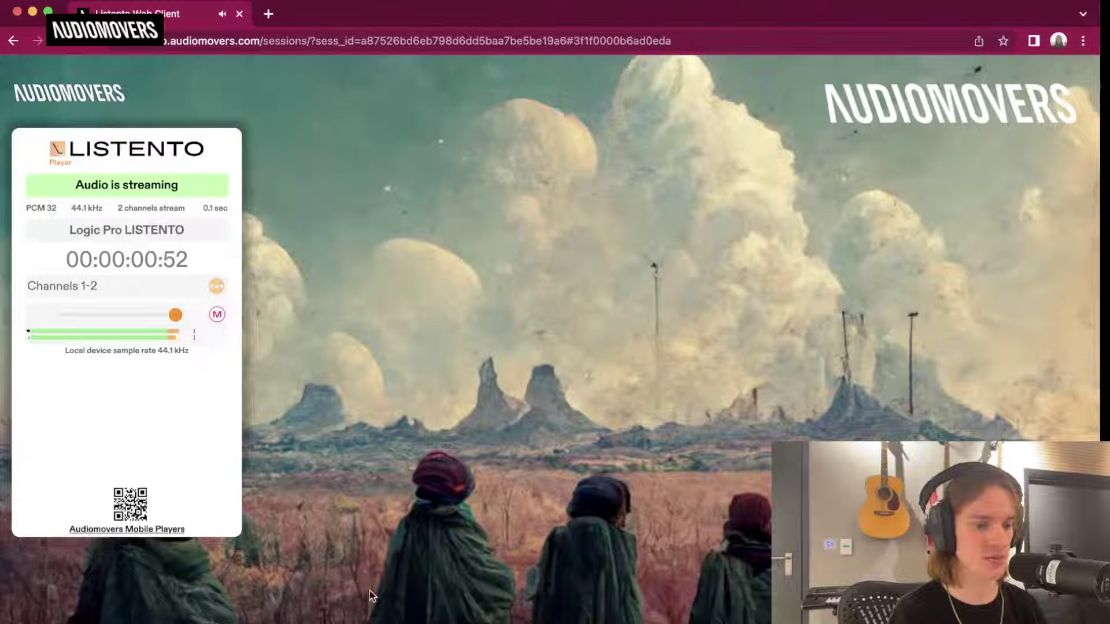
left_click(376, 622)
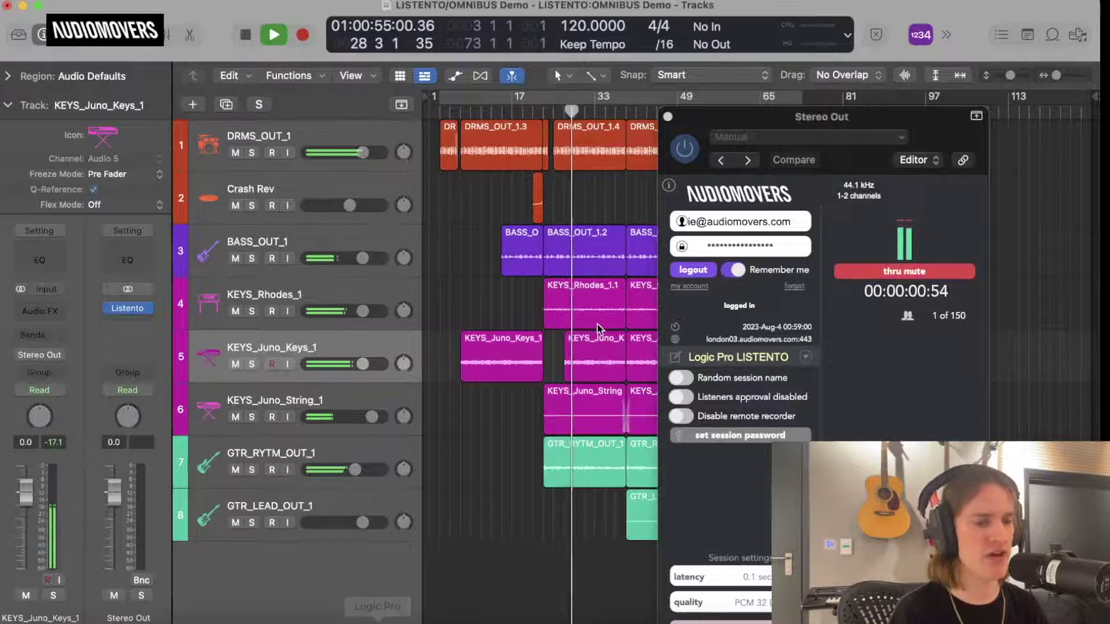
Stop playback and reposition the Listento window higher and further left.
left_click_drag(855, 116, 708, 6)
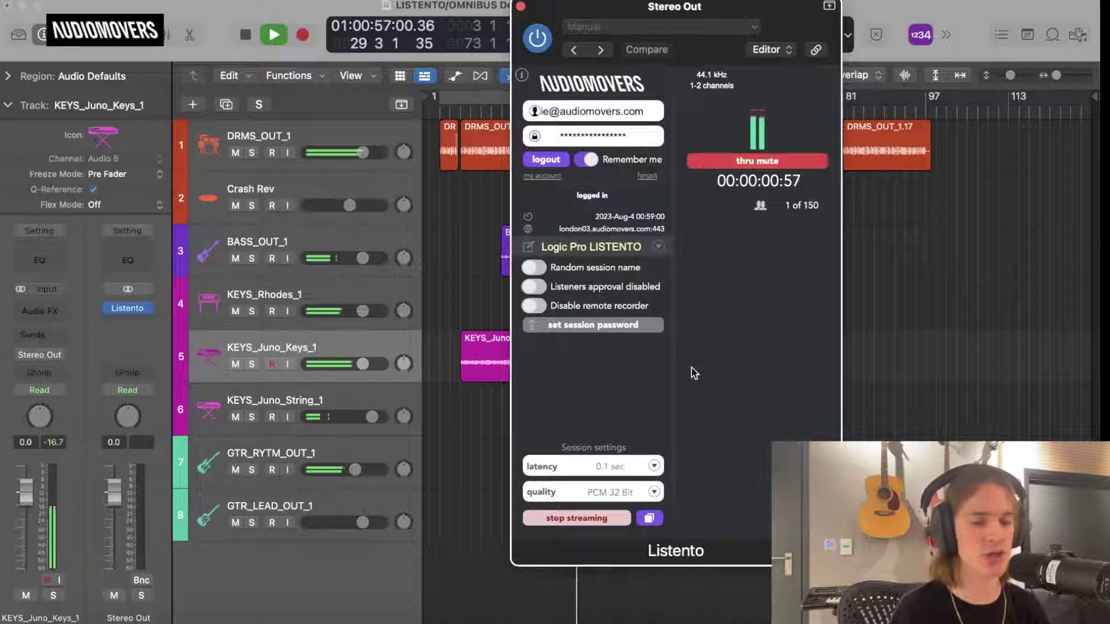
left_click(469, 239)
key("space")
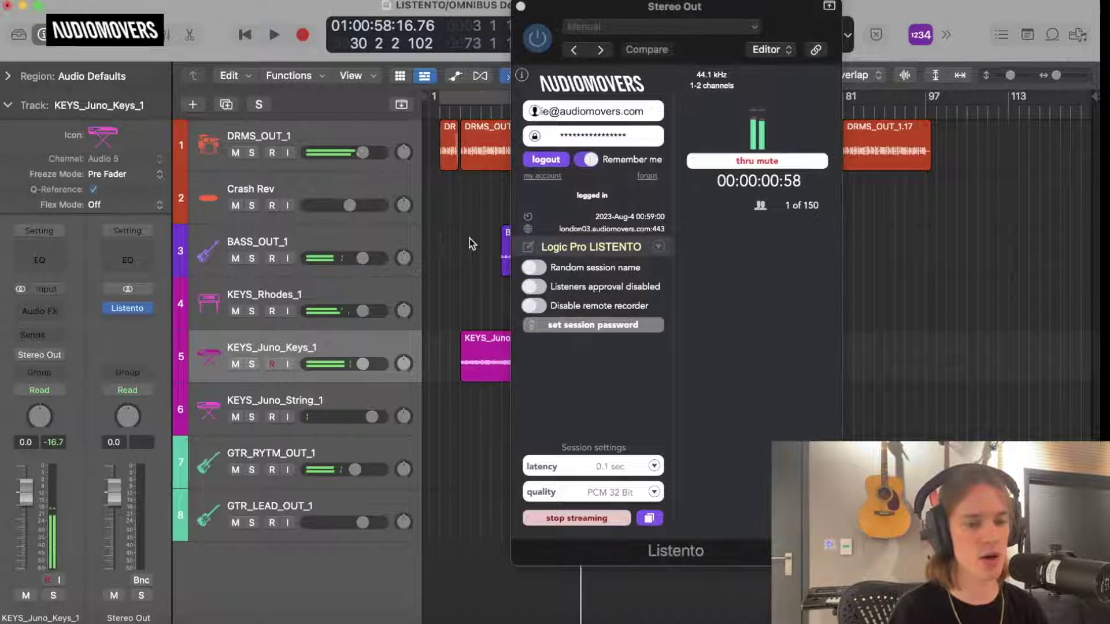
left_click(602, 8)
left_click_drag(603, 8, 543, 17)
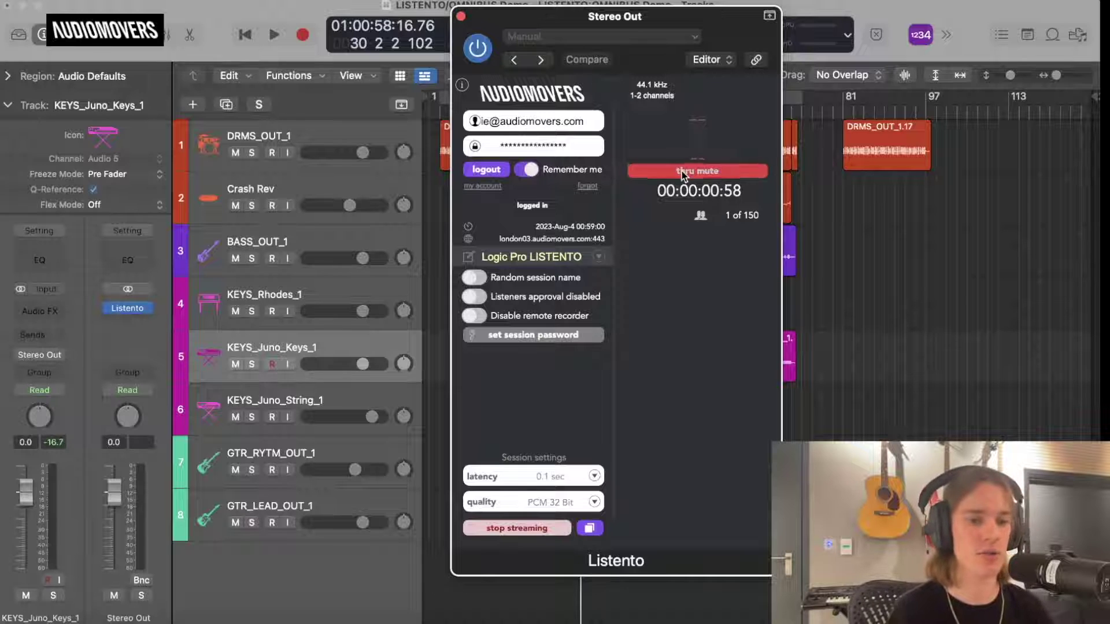
Stop the stream, log out of the Audiomovers account, turn off Remember me, and view the account page.
left_click(517, 528)
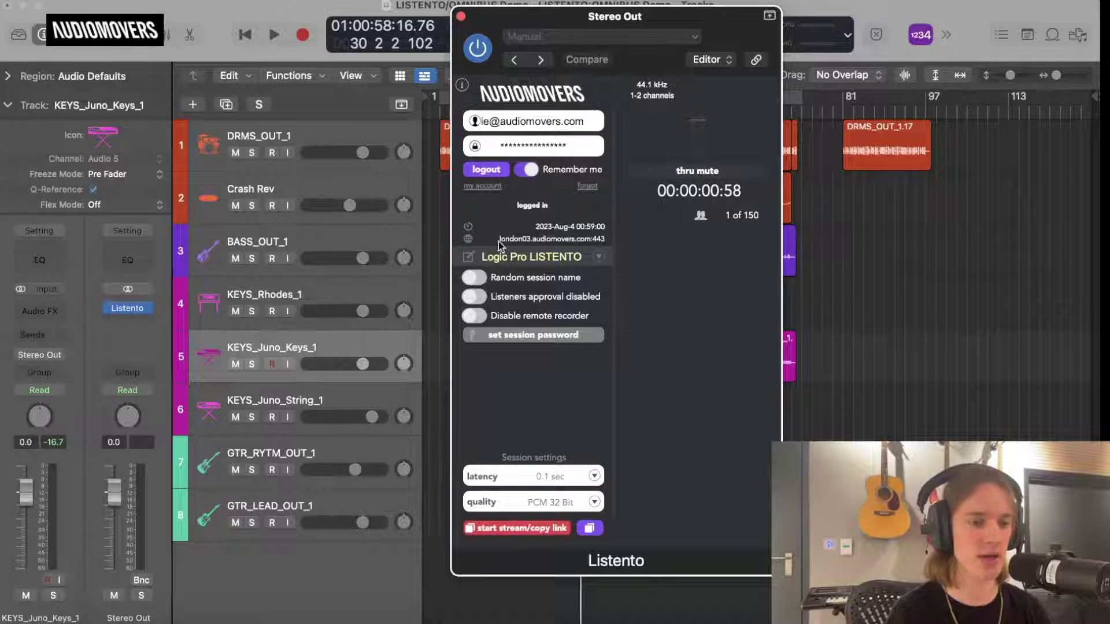
left_click(493, 172)
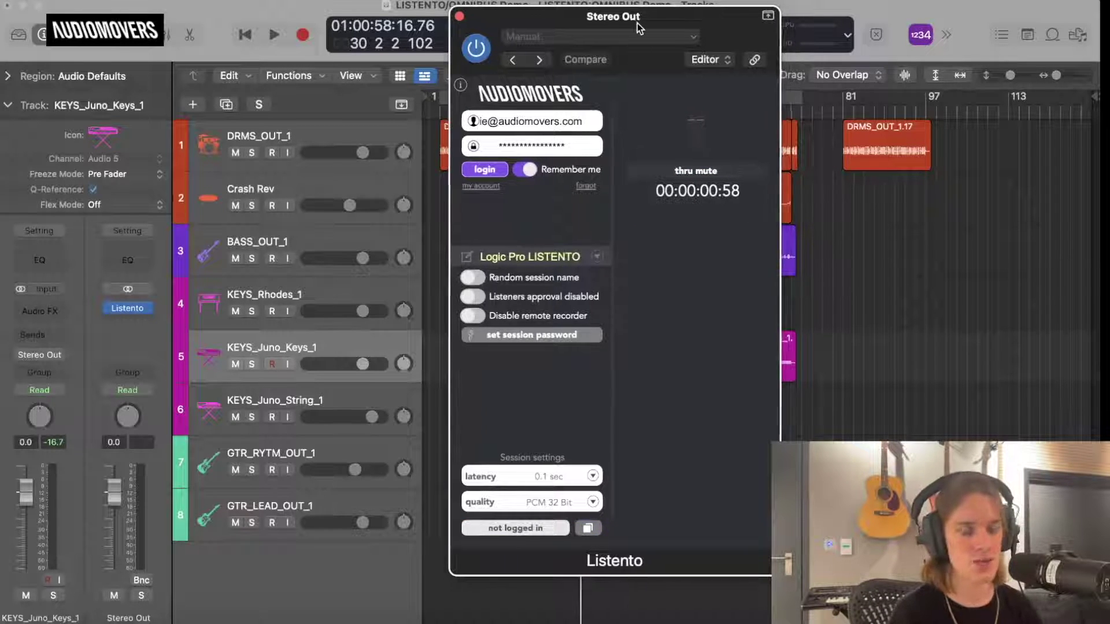
left_click_drag(637, 23, 604, 23)
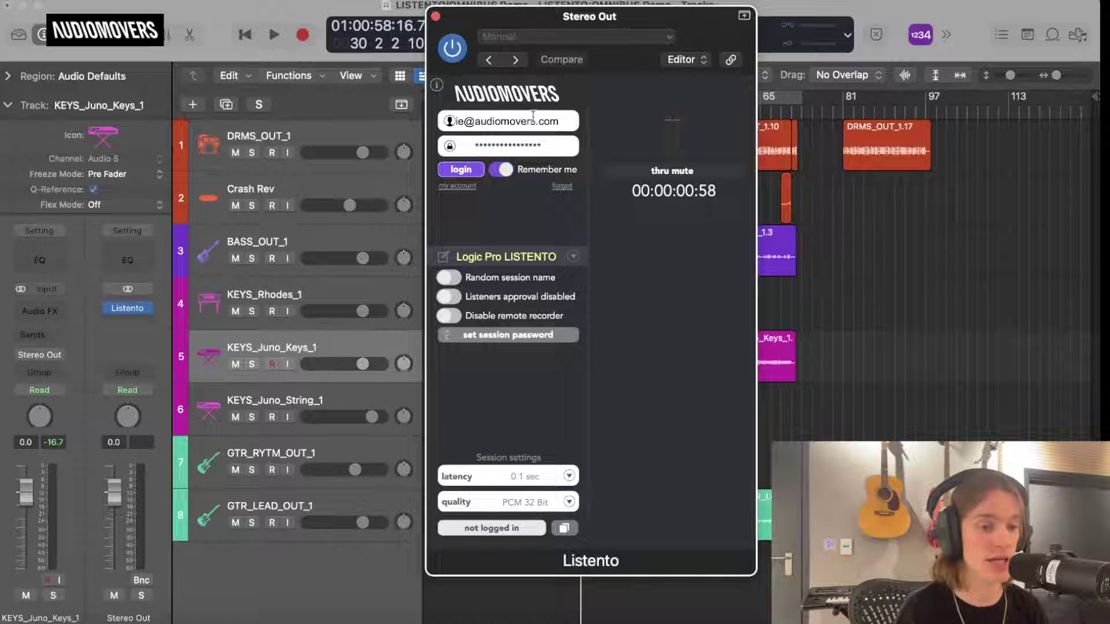
left_click(508, 169)
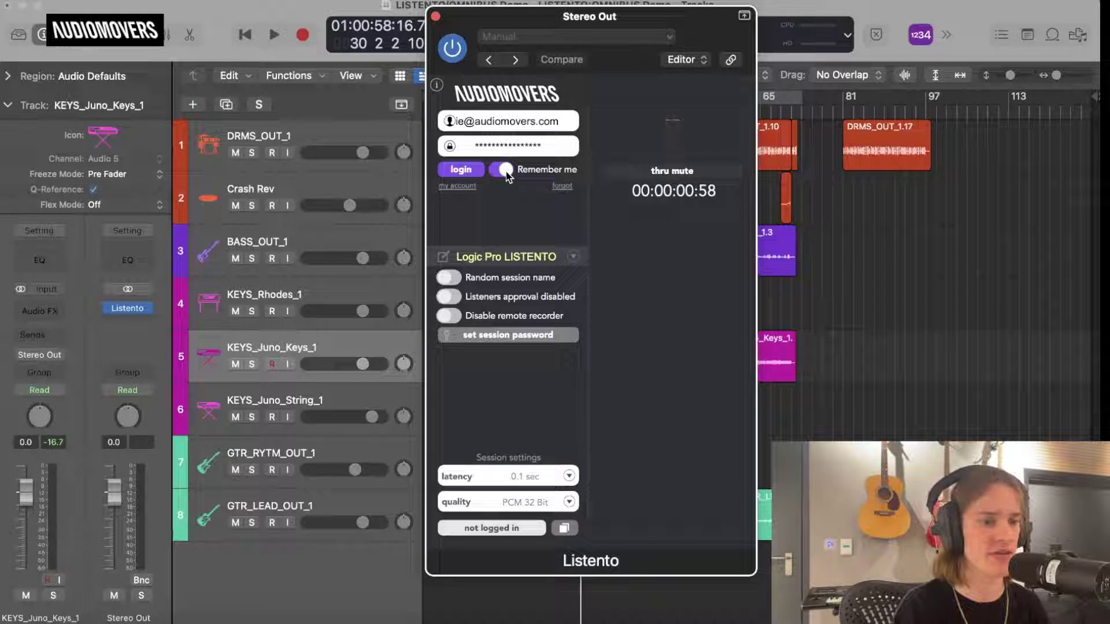
left_click(464, 187)
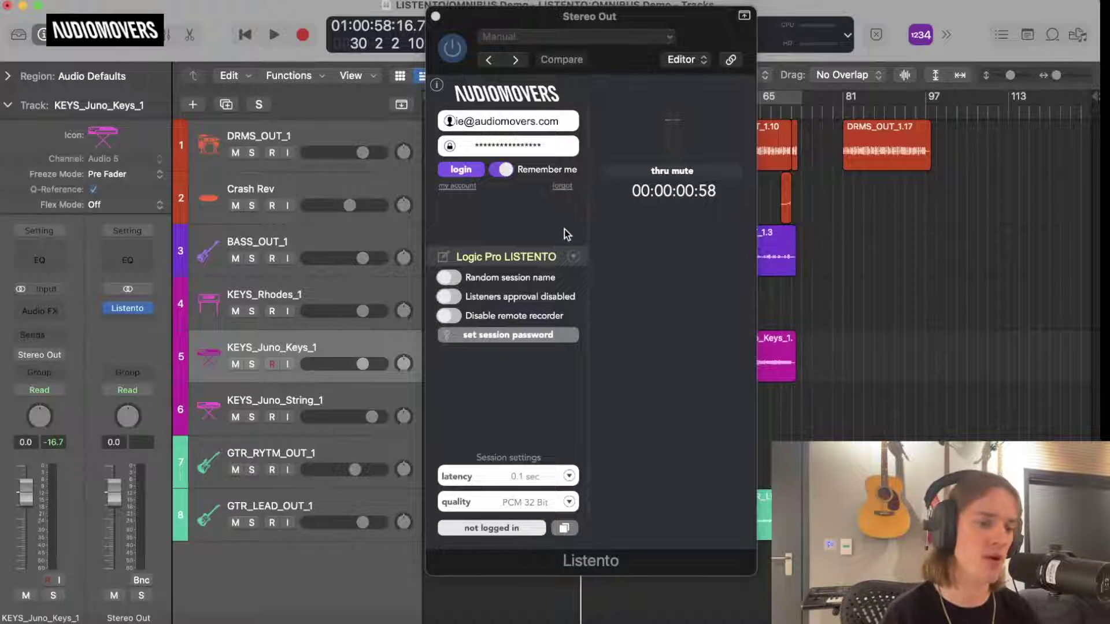
left_click(545, 255)
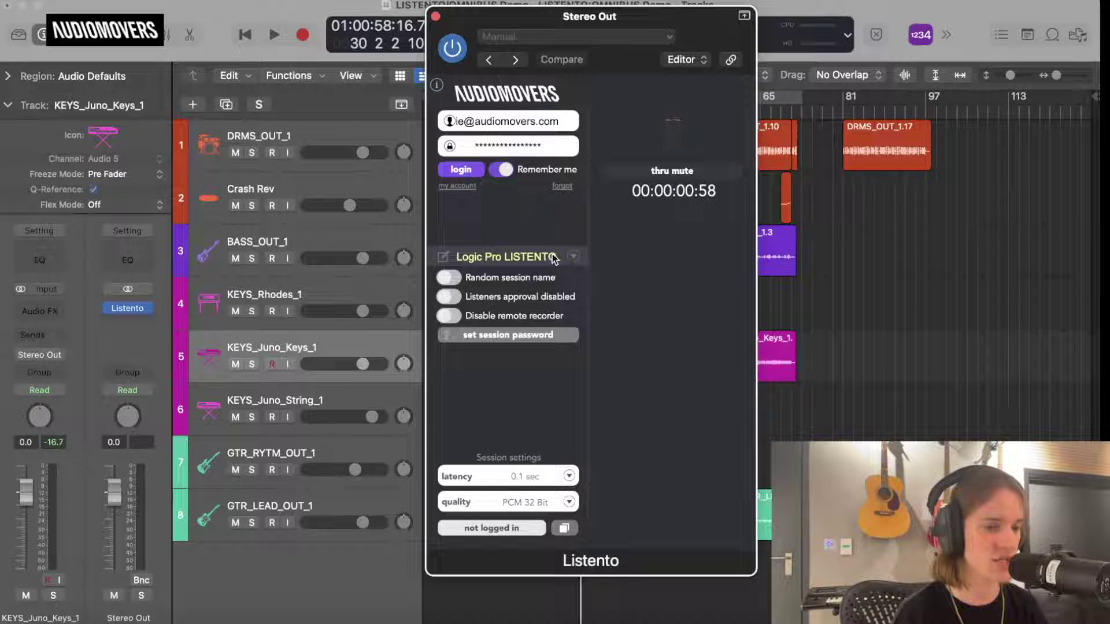
Type 'Session Name' as the session name, turn on random naming, and log in and out.
left_click(573, 256)
left_click(480, 254)
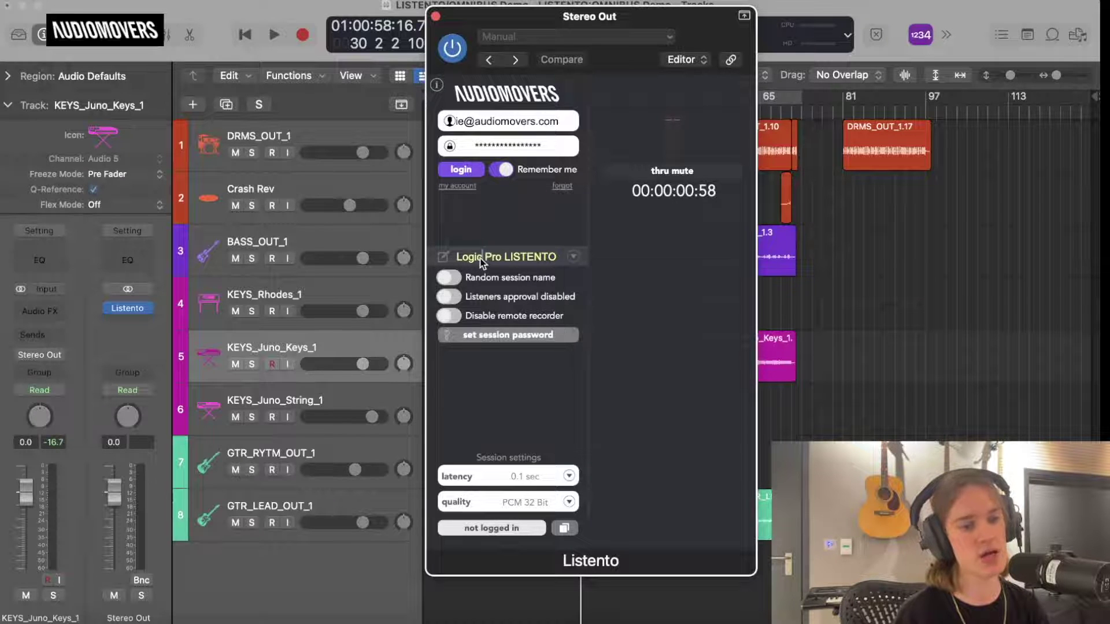
double_click(481, 256)
type("Ses")
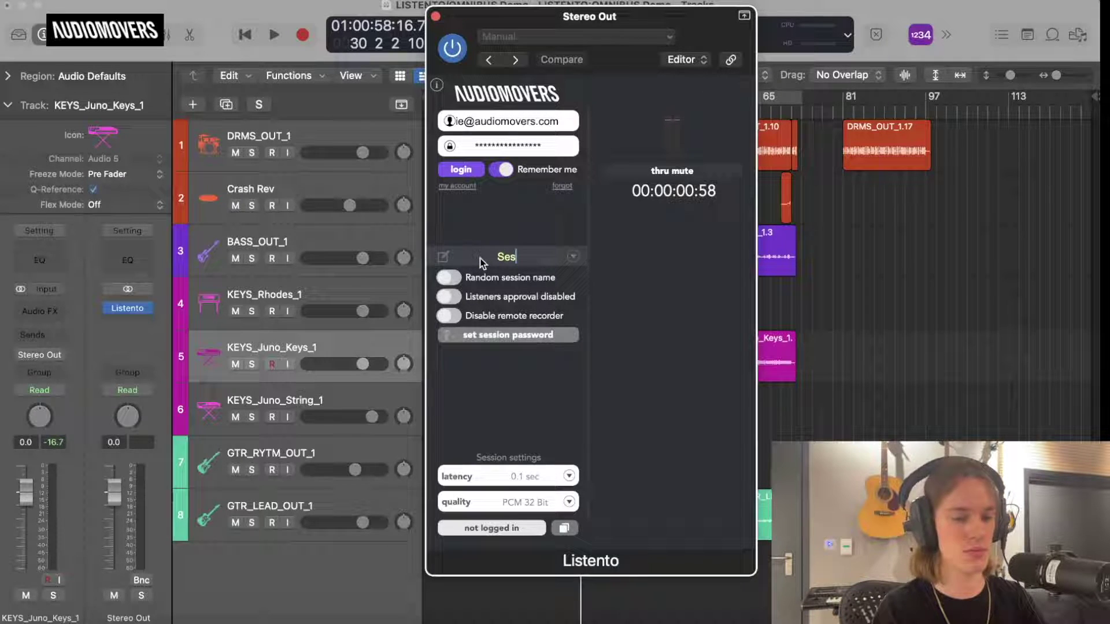
type("sion Name")
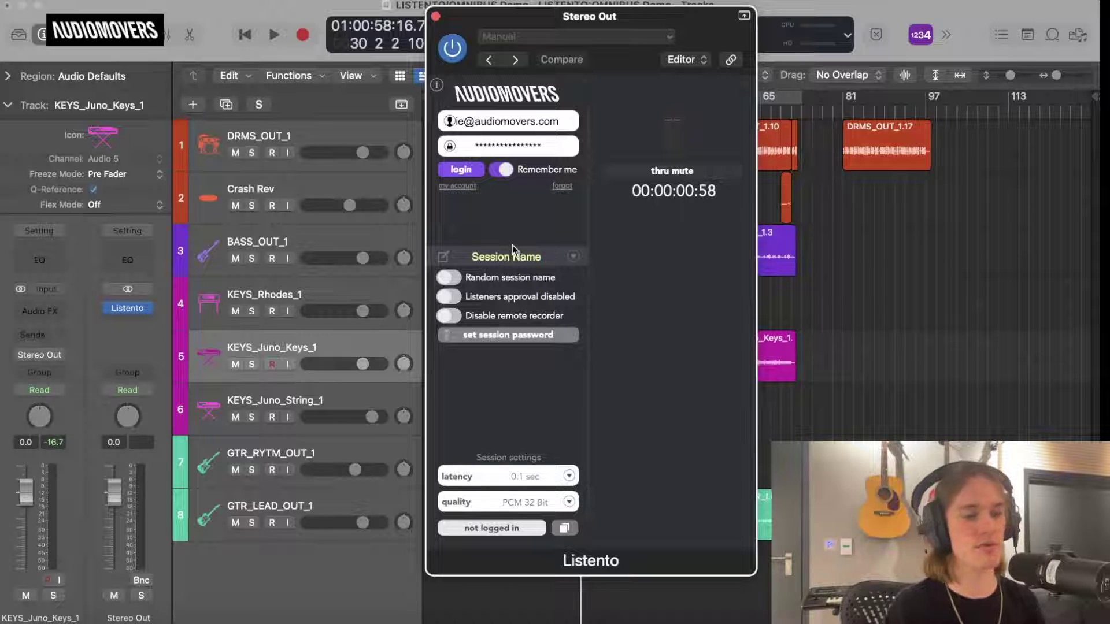
left_click(572, 256)
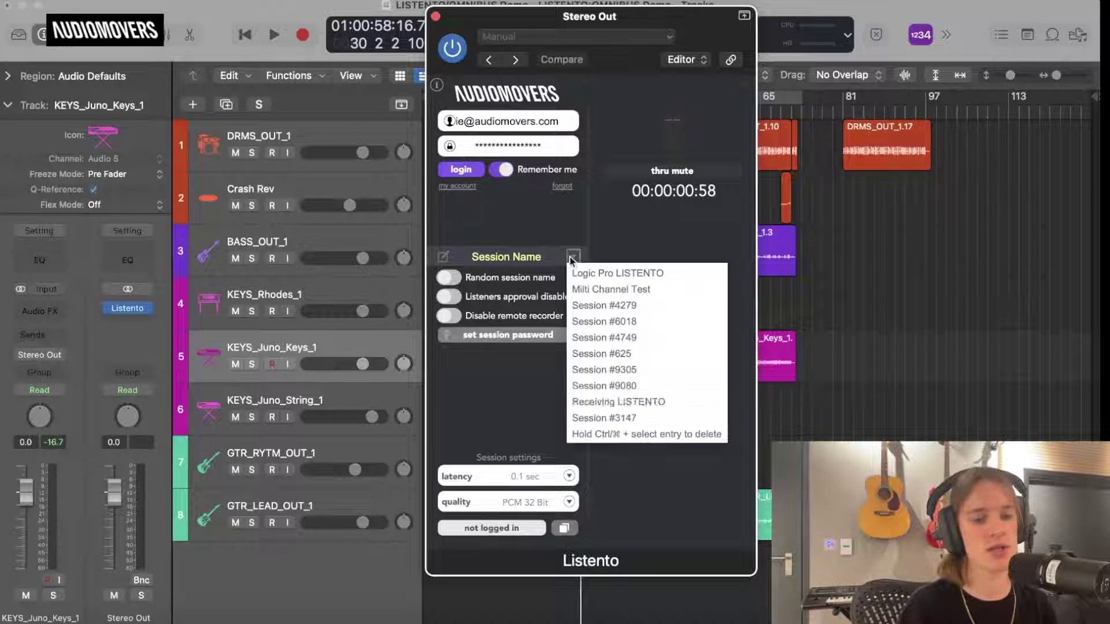
left_click(509, 368)
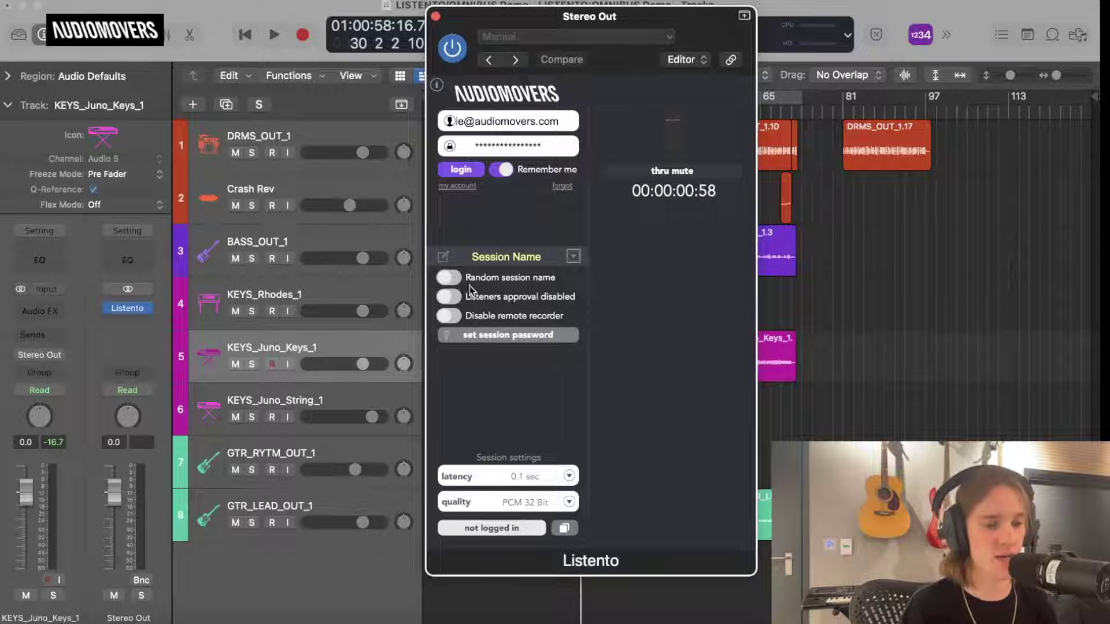
left_click(454, 280)
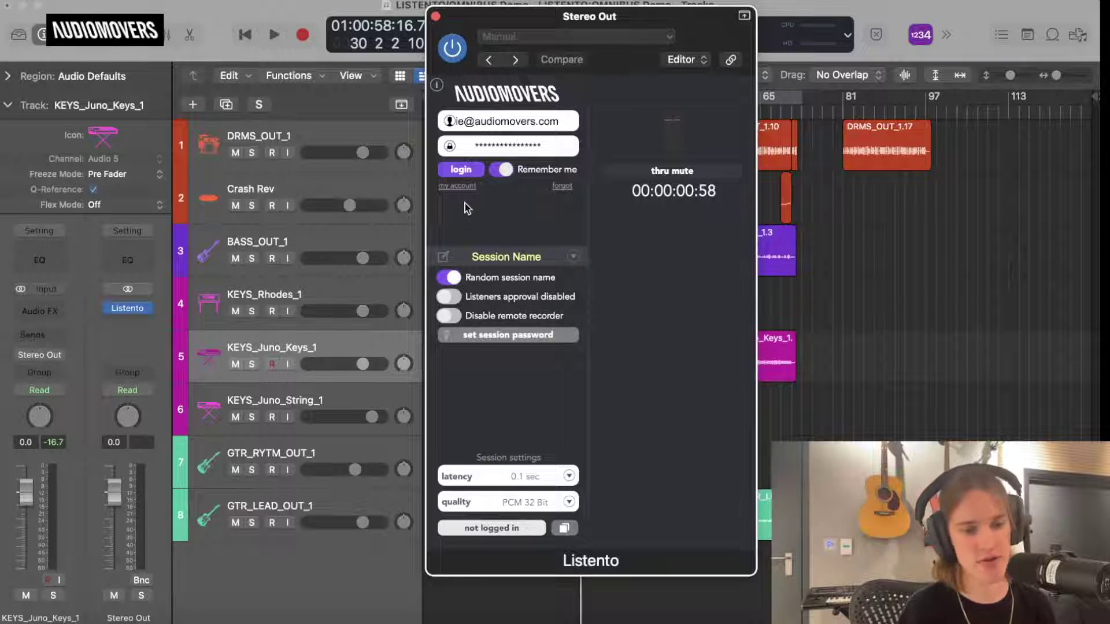
left_click(466, 168)
left_click(461, 169)
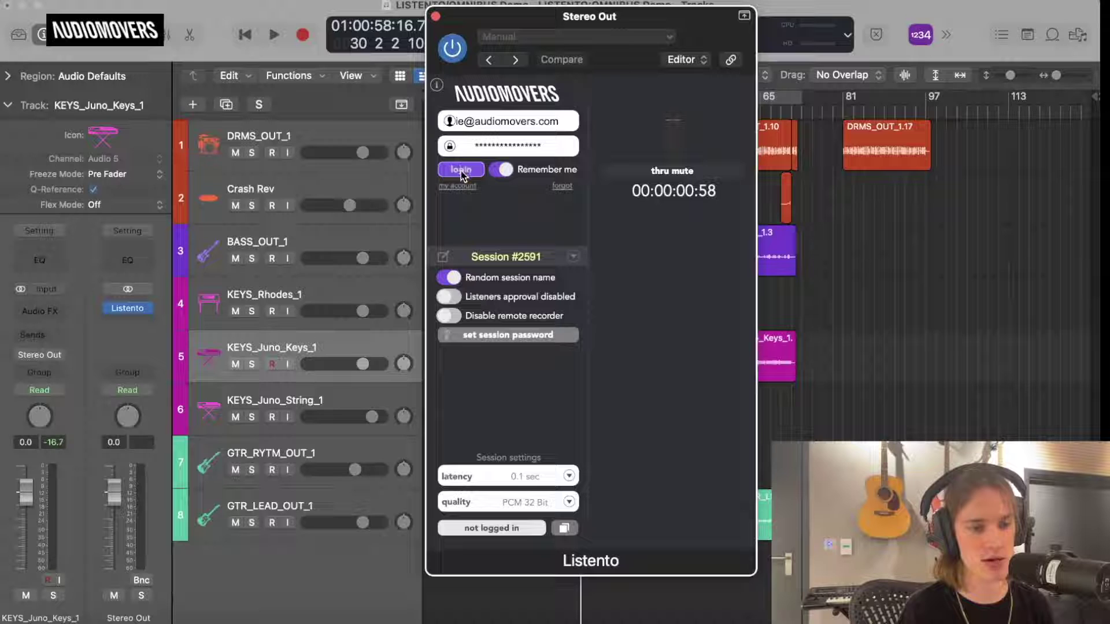
left_click(460, 172)
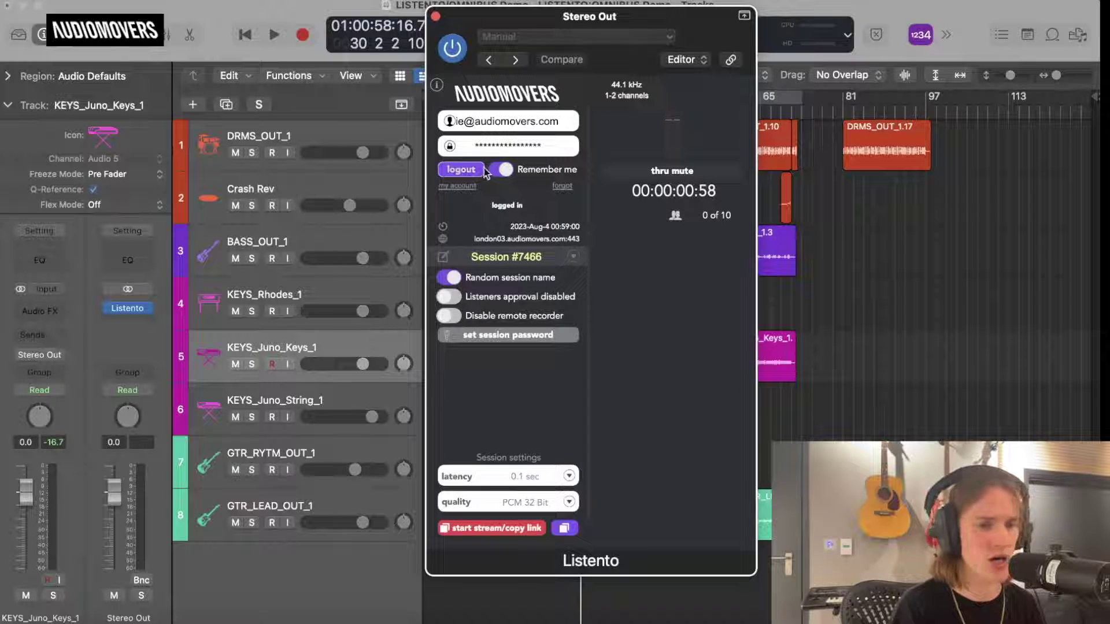
left_click(461, 170)
Enable listener approval, disable random session names, log back in and start streaming with link copied.
left_click(451, 295)
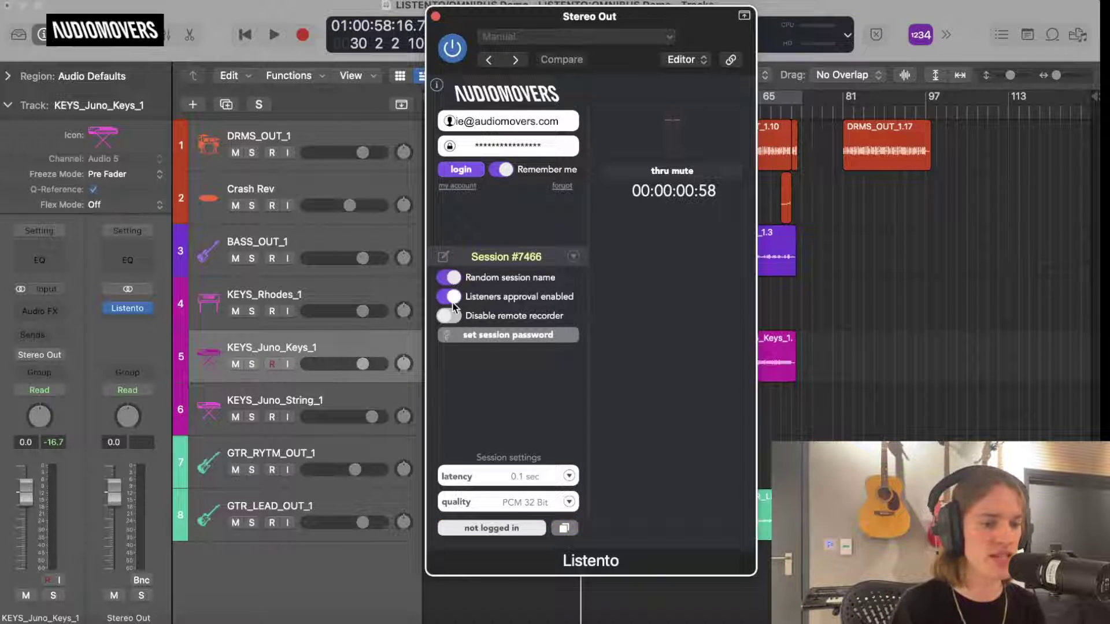
left_click(450, 278)
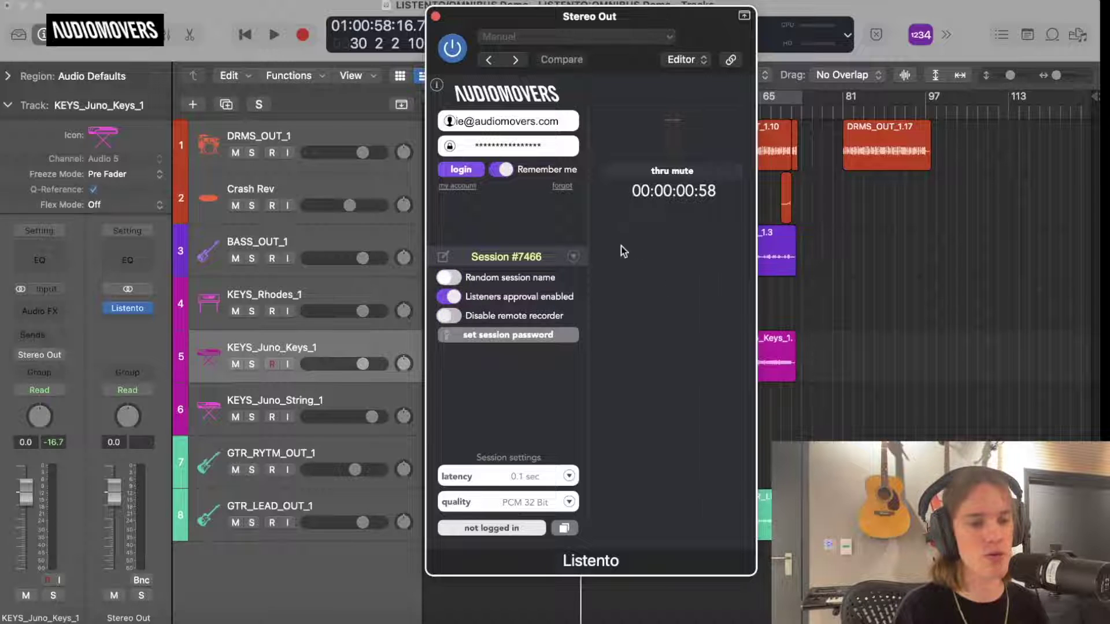
left_click(469, 168)
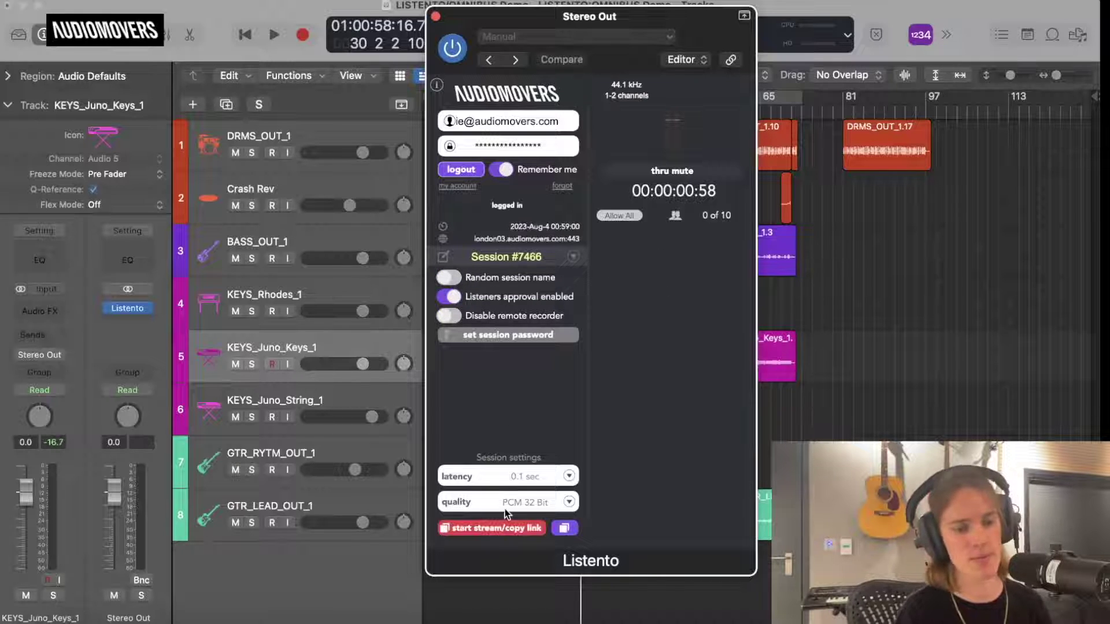
left_click(501, 527)
Open the copied Session #7466 link in Chrome, then allow the waiting listener in Logic Pro.
left_click(107, 619)
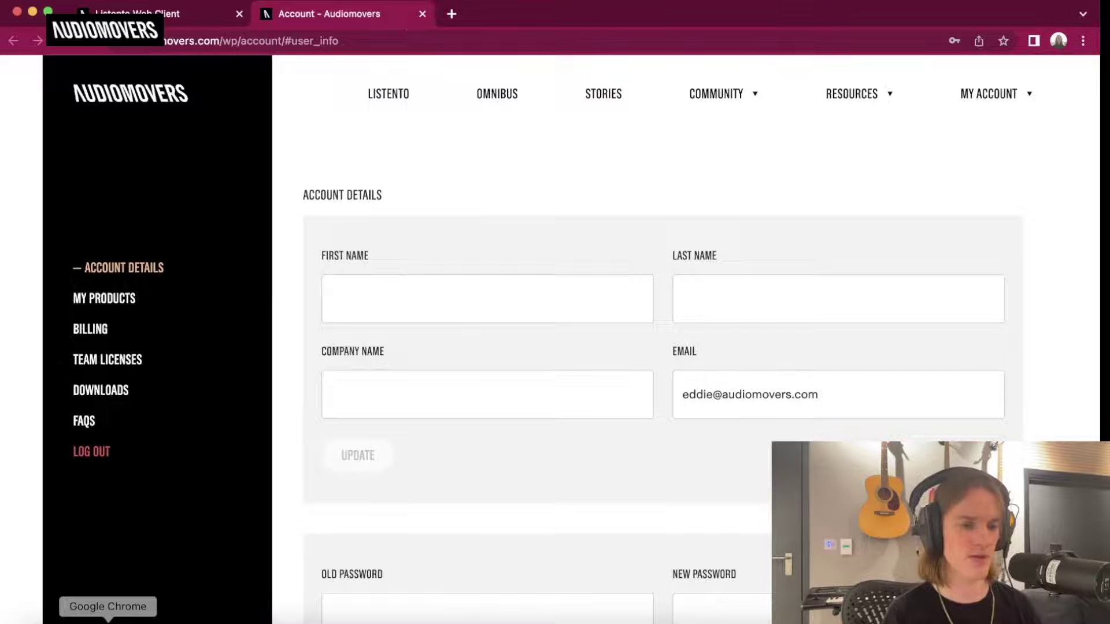
left_click(491, 43)
key("super+v")
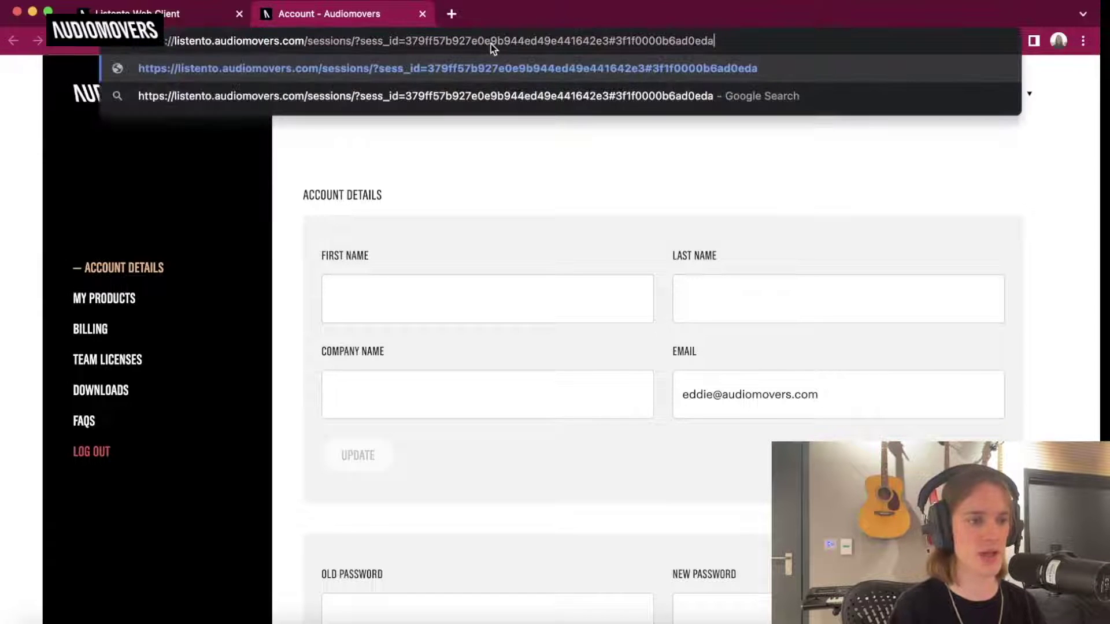
key("Return")
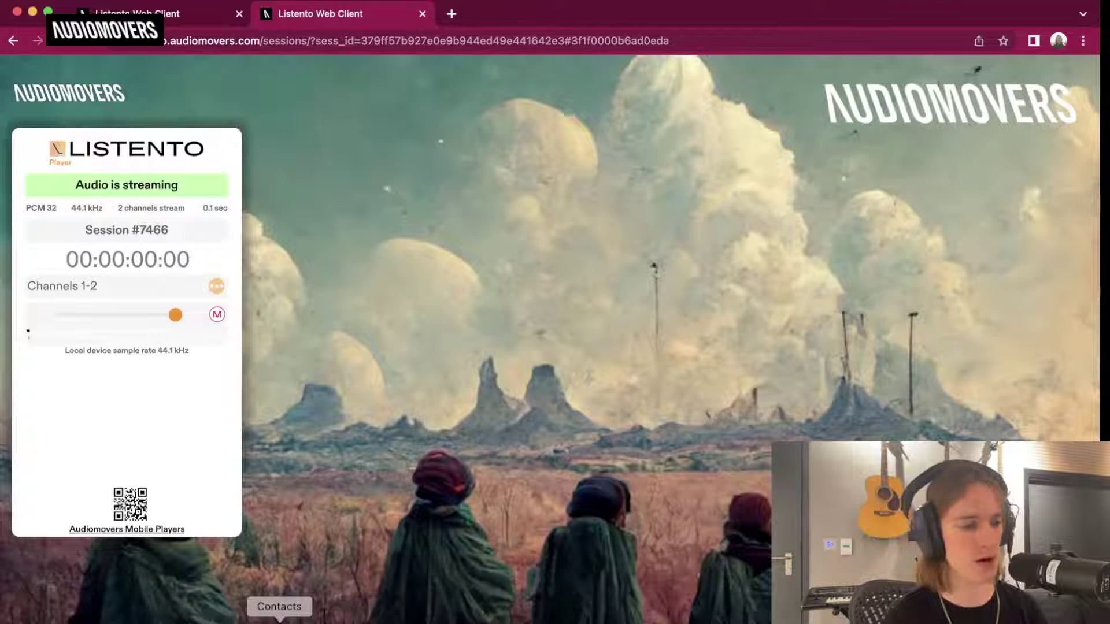
left_click(376, 619)
left_click(619, 239)
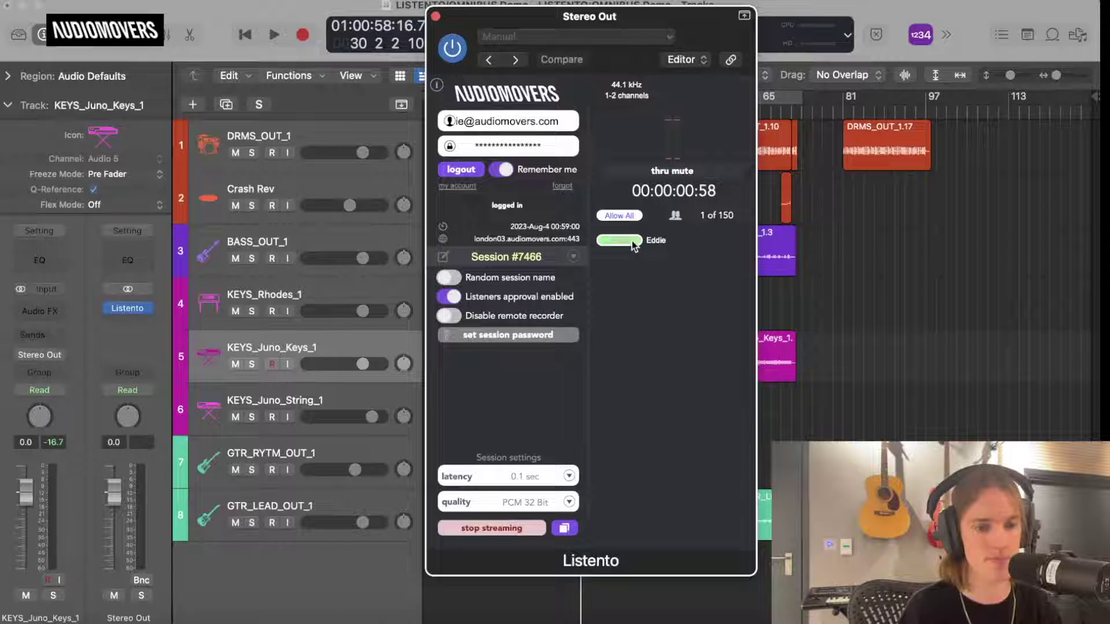
Play the song, toggle the listener's Allow/Disconnect button three times, then stop playback at 01:01:08.
key("space")
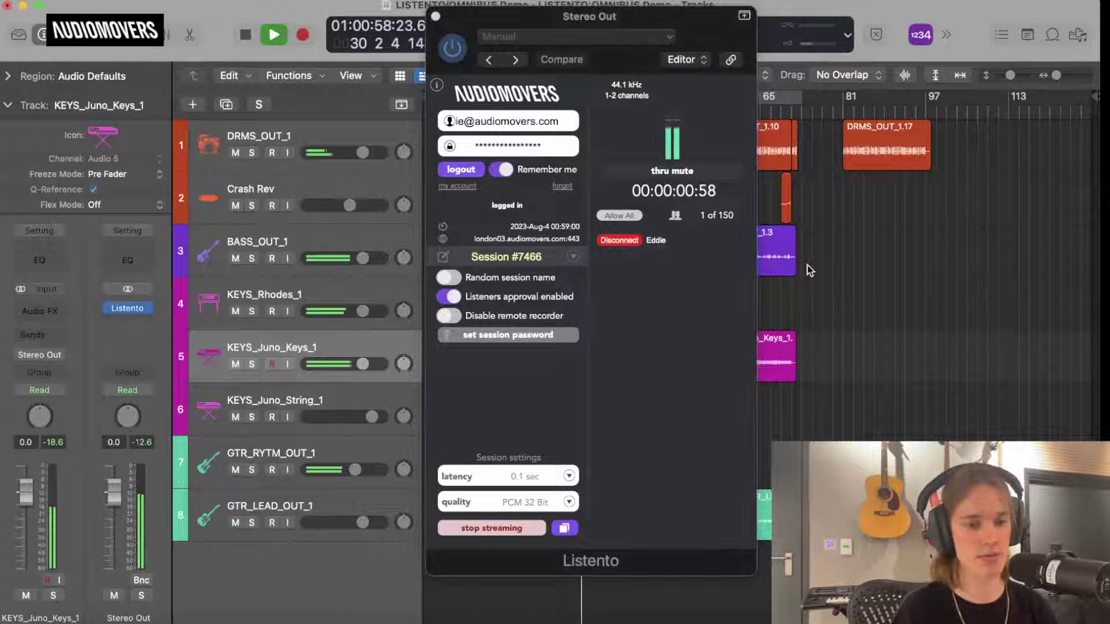
left_click(630, 241)
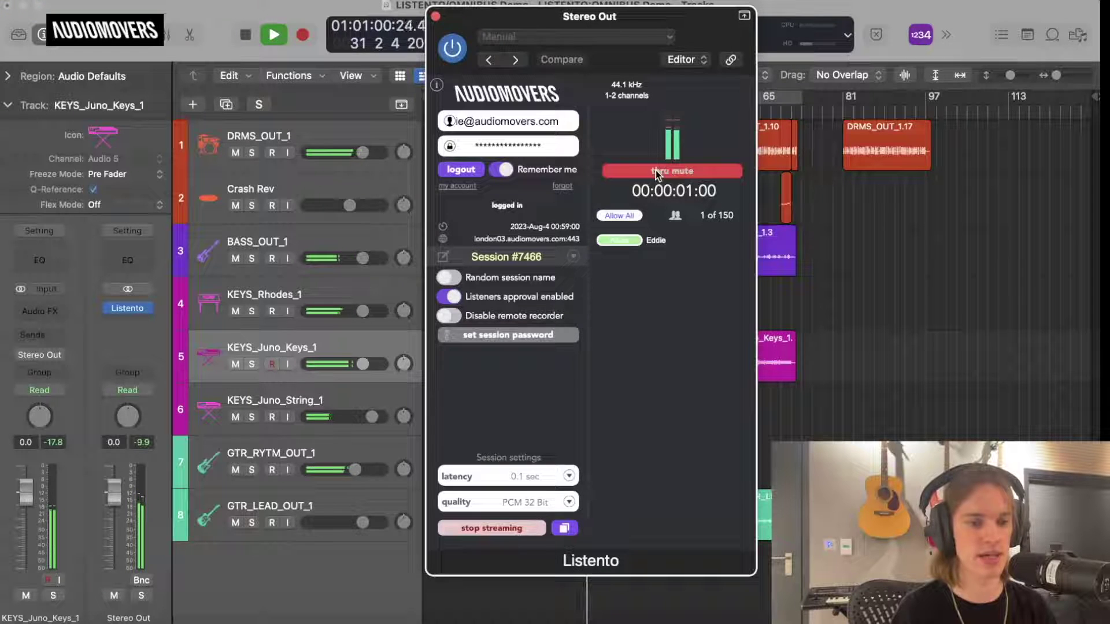
left_click(631, 241)
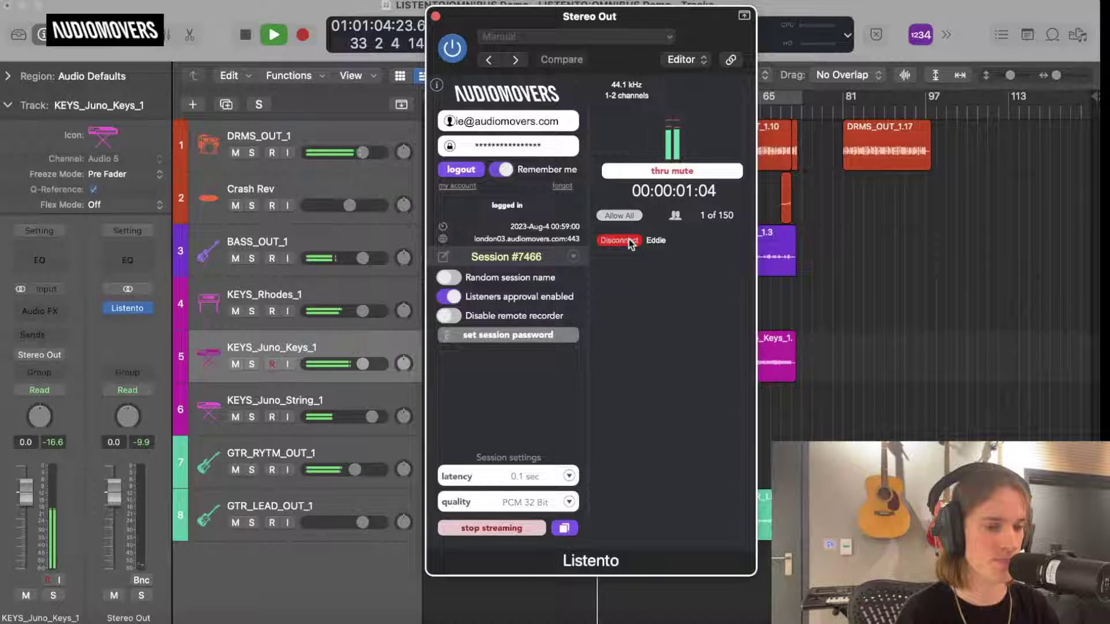
left_click(630, 240)
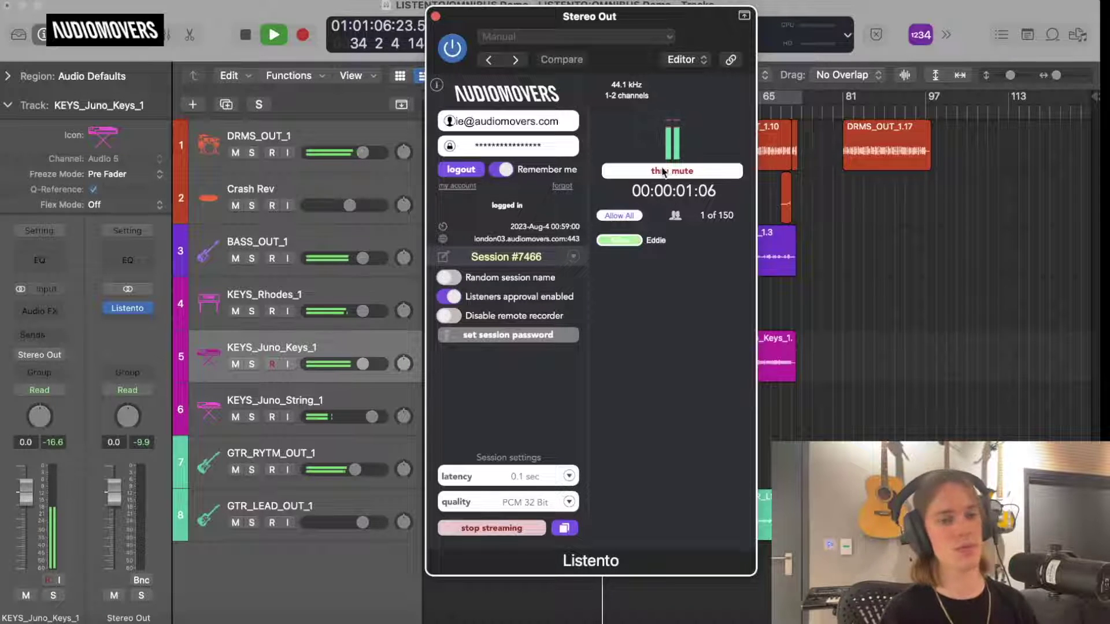
key("space")
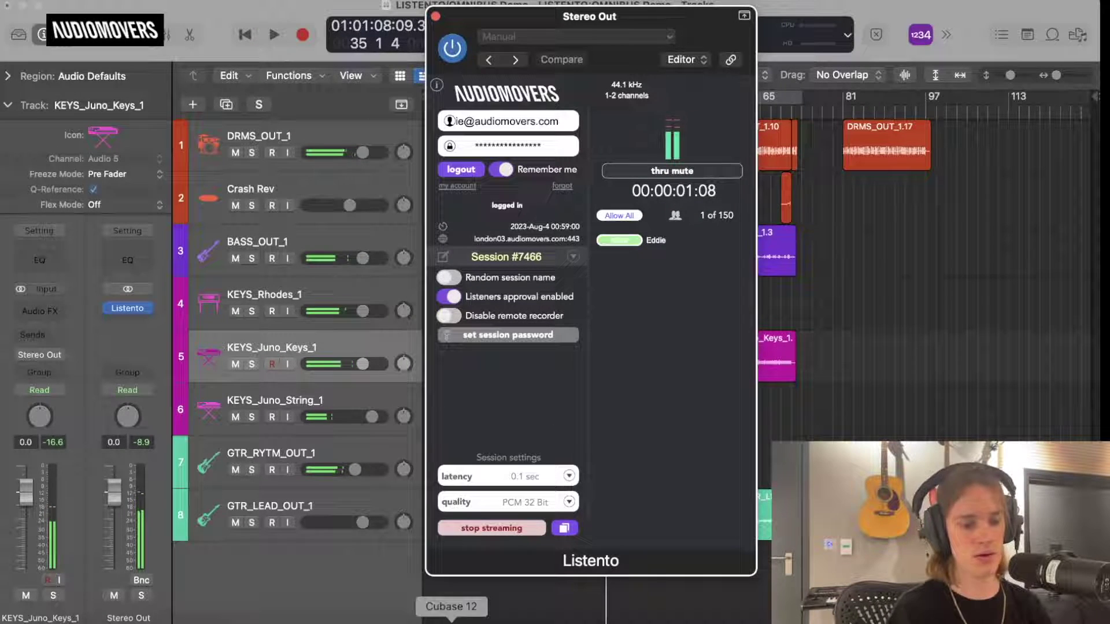
left_click(487, 335)
Dismiss the empty password popup and set the streaming latency to 0.3 sec.
left_click(633, 324)
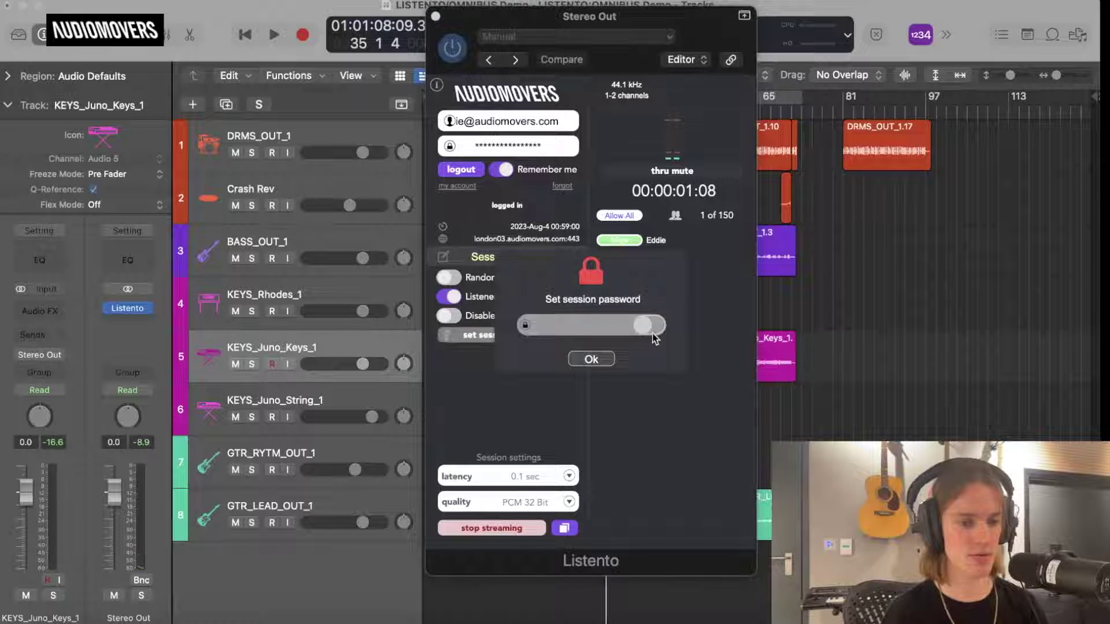
left_click(608, 358)
left_click(510, 529)
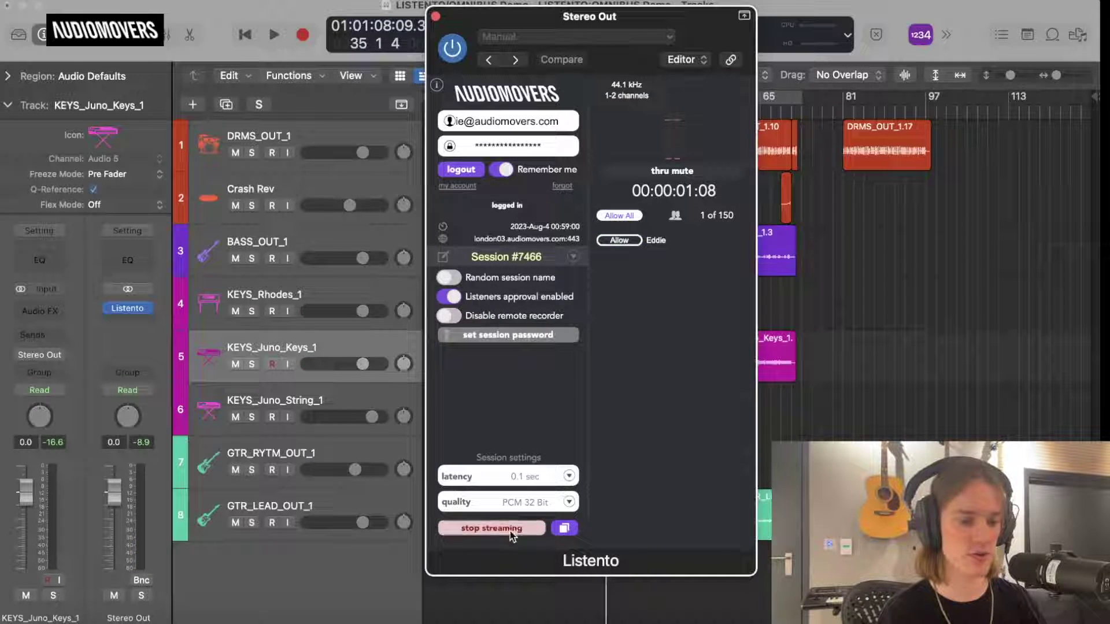
left_click(527, 477)
left_click(500, 289)
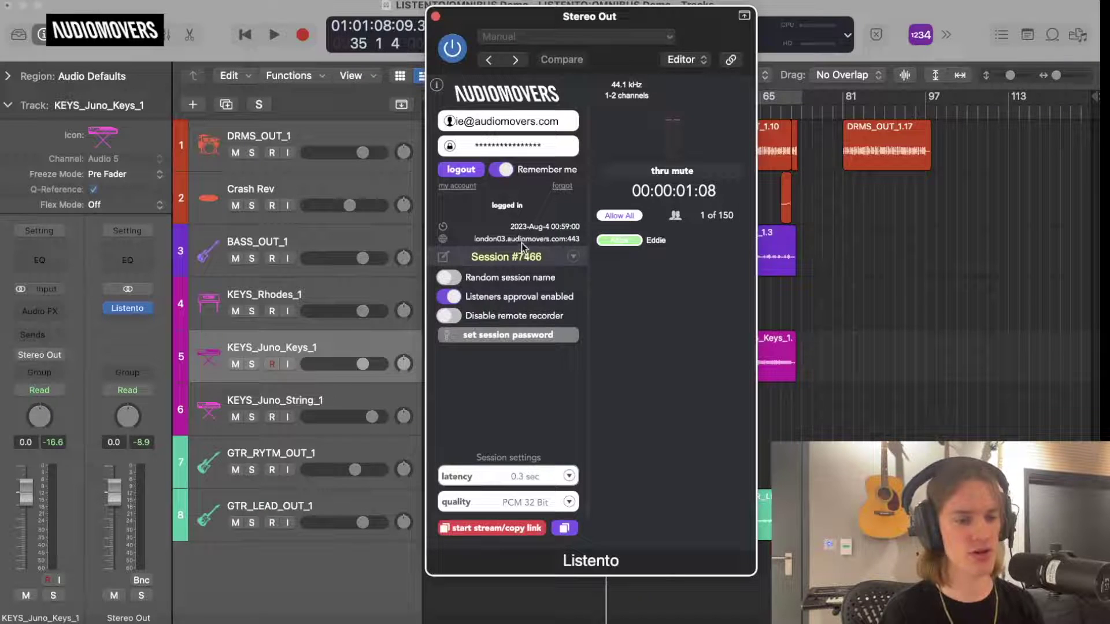
Enable session password protection with a typed password and restart the stream with its link copied.
left_click(498, 339)
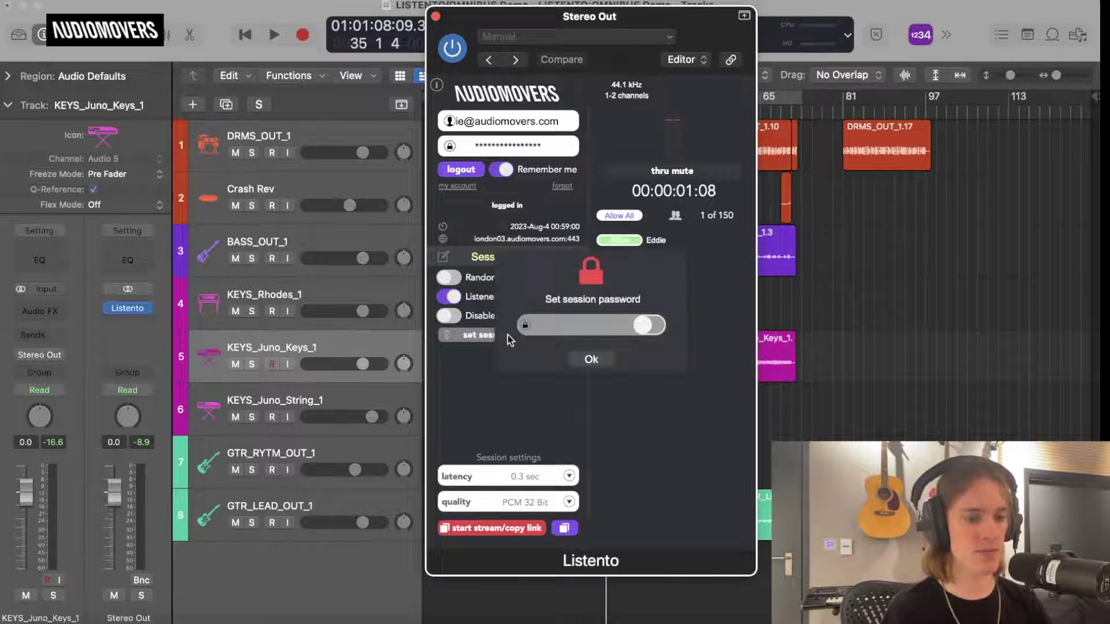
left_click(645, 325)
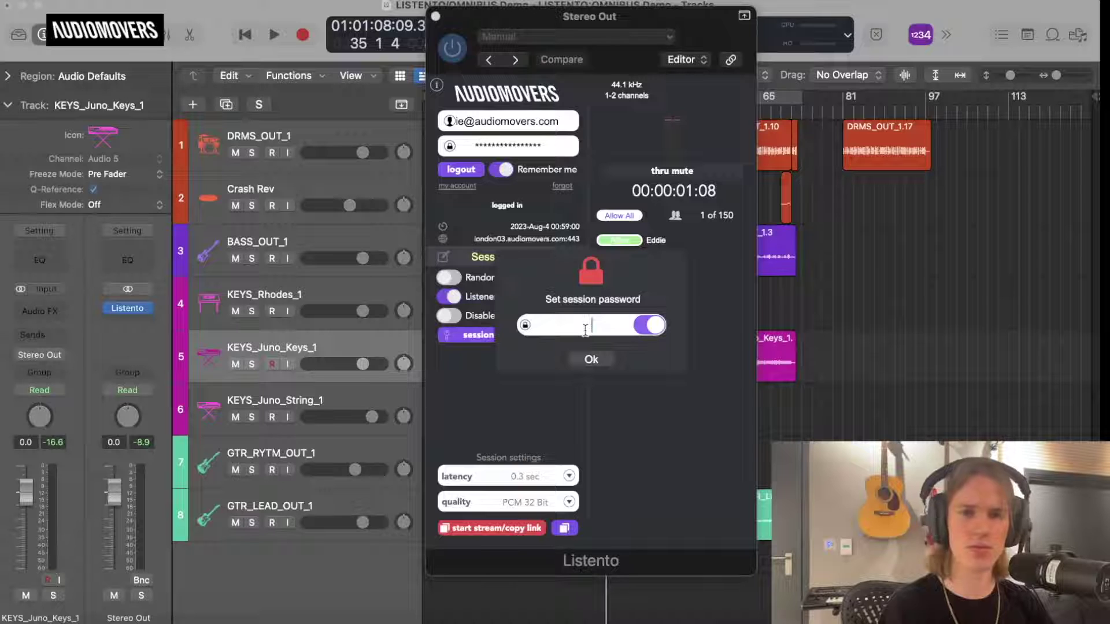
type("Aud")
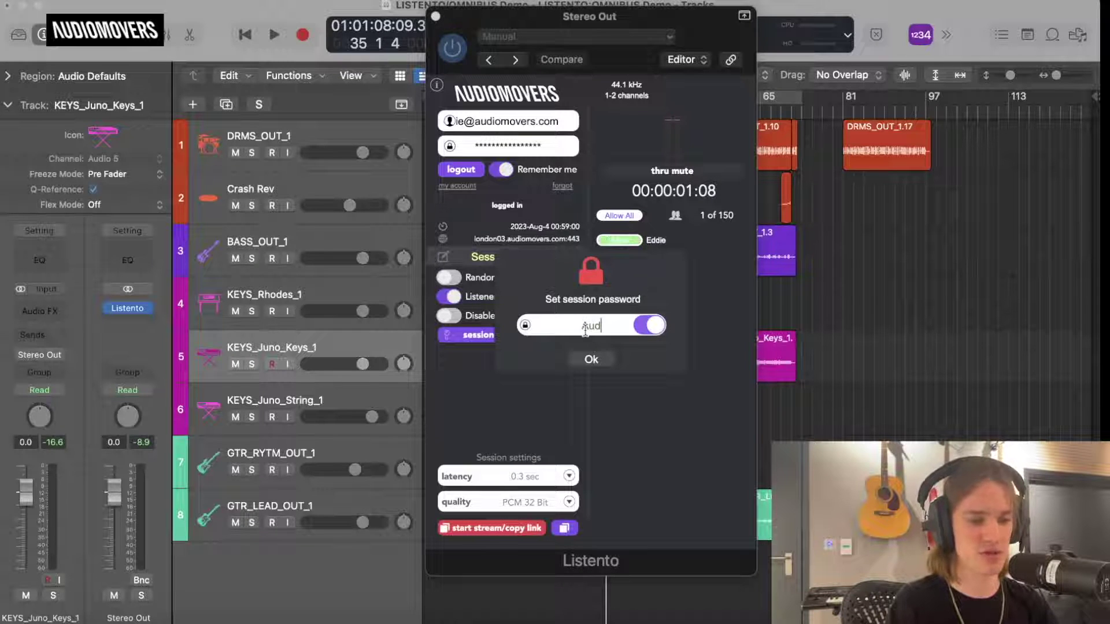
type("iomovers")
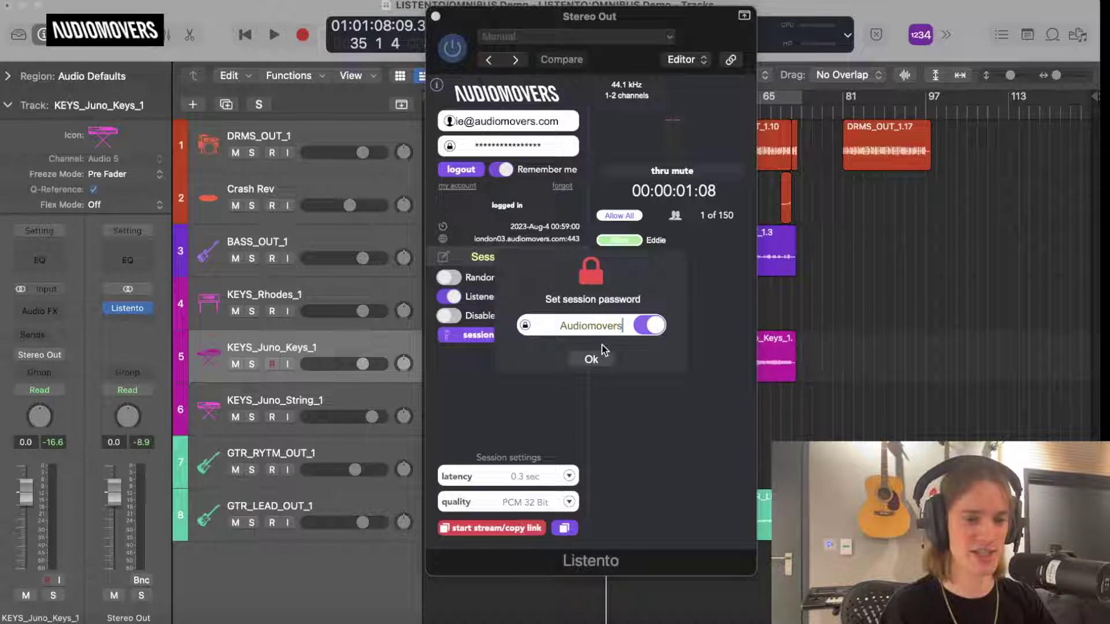
left_click(592, 359)
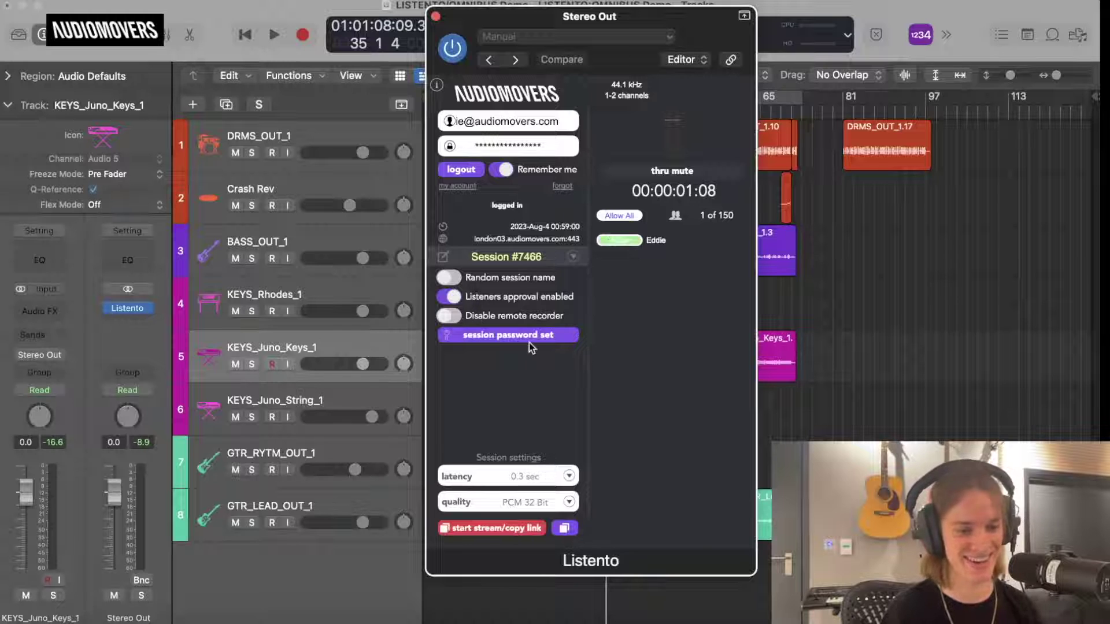
left_click(517, 529)
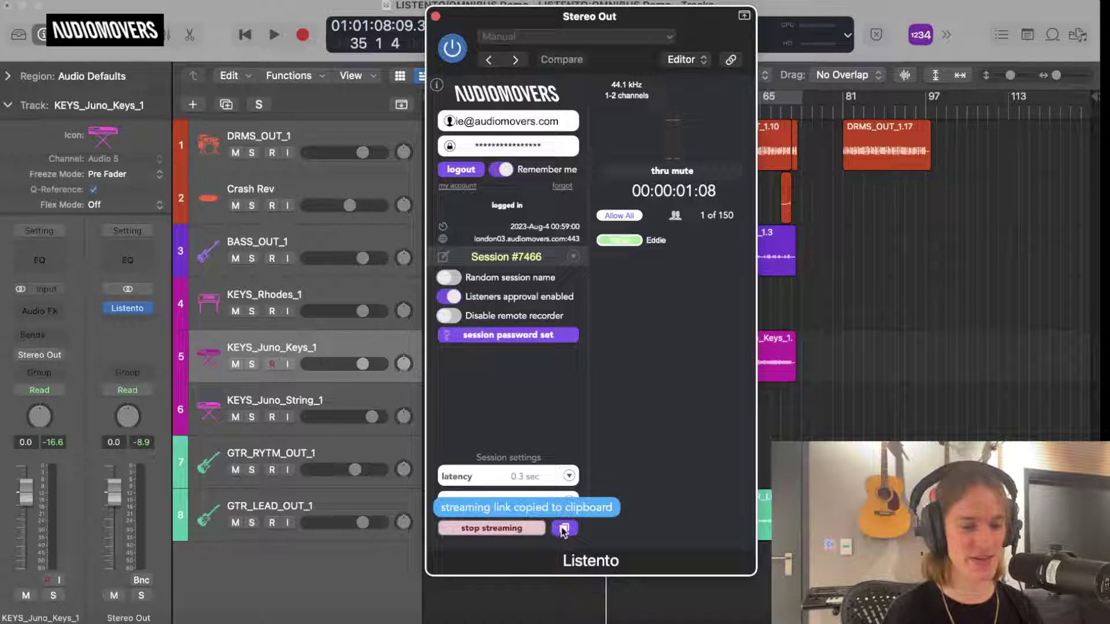
left_click(116, 619)
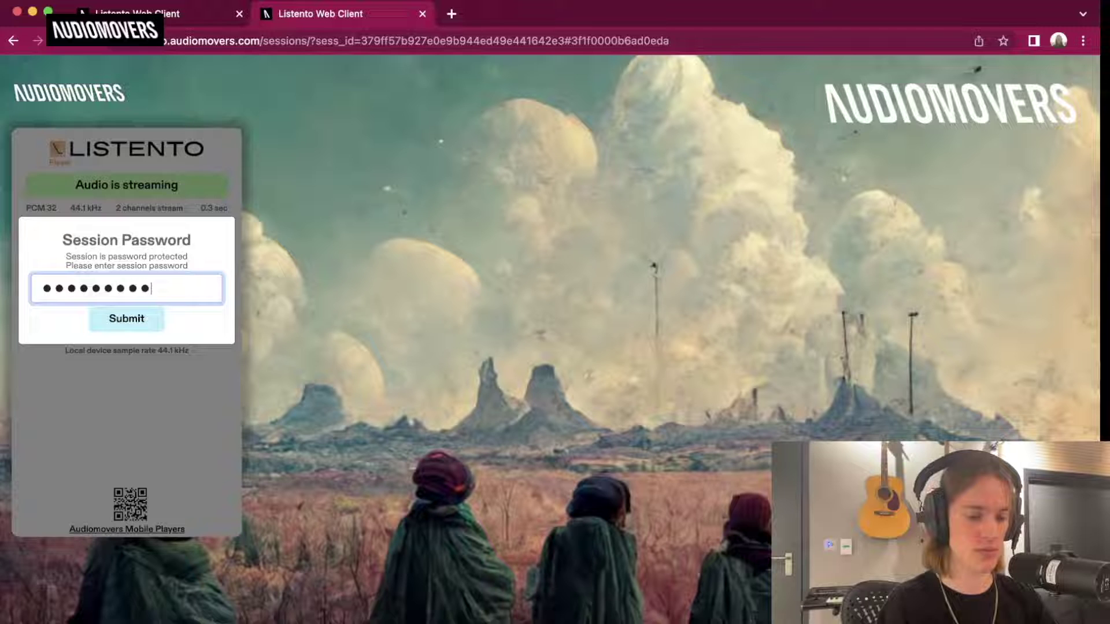
Submit the session password in the web client, then return to Logic Pro.
key("Return")
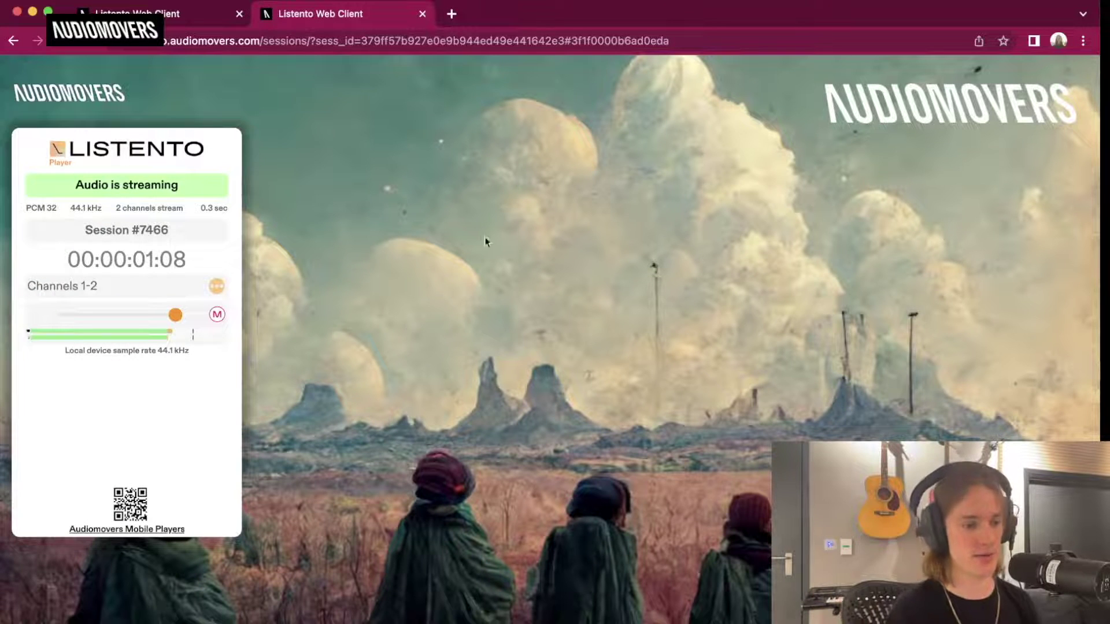
left_click(376, 613)
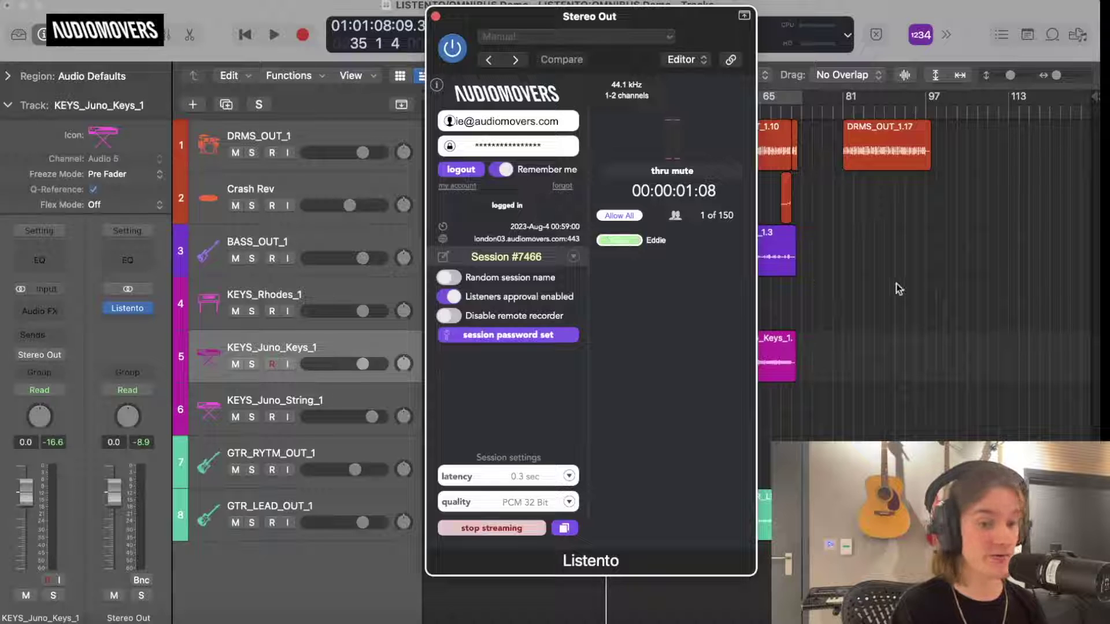
Approve the listener during brief playback, then switch off listener approval and disable remote recording.
key("space")
left_click(642, 240)
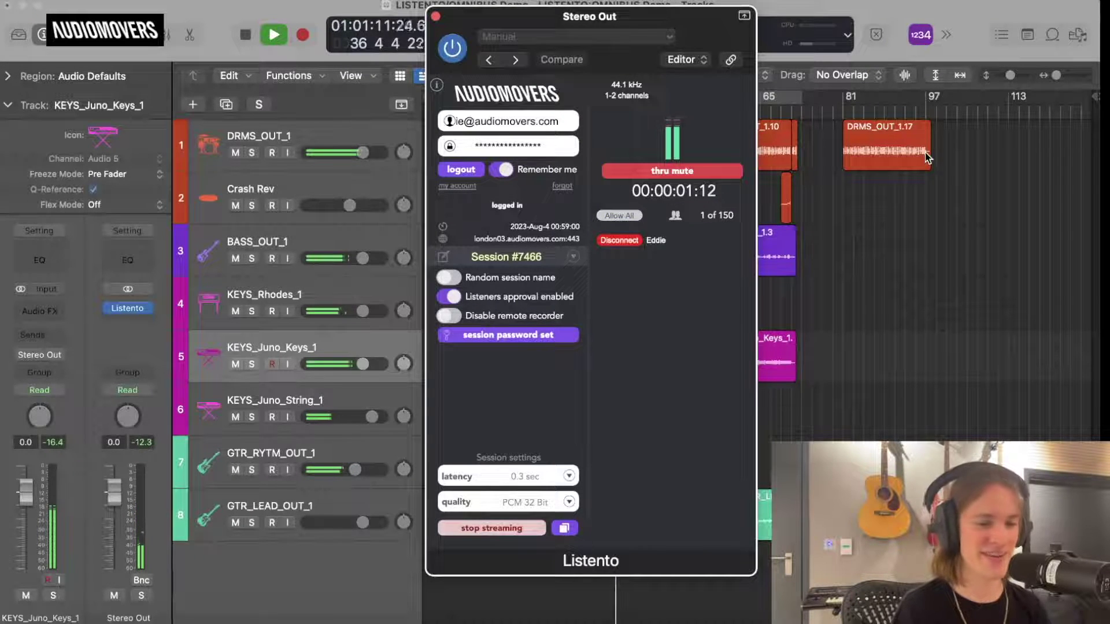
key("space")
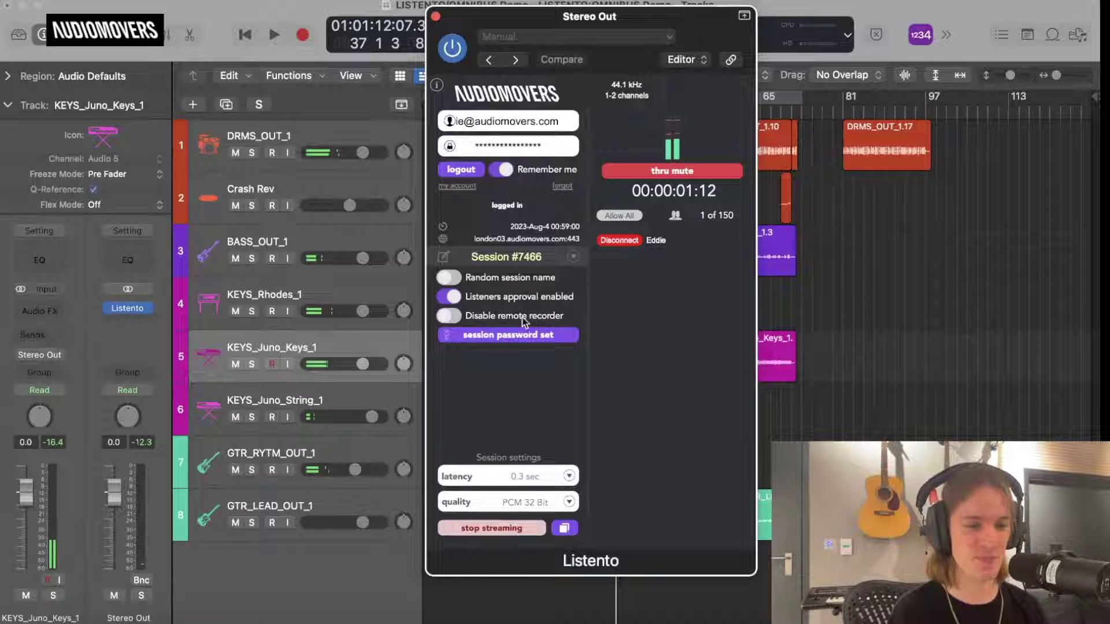
left_click(449, 297)
left_click(448, 316)
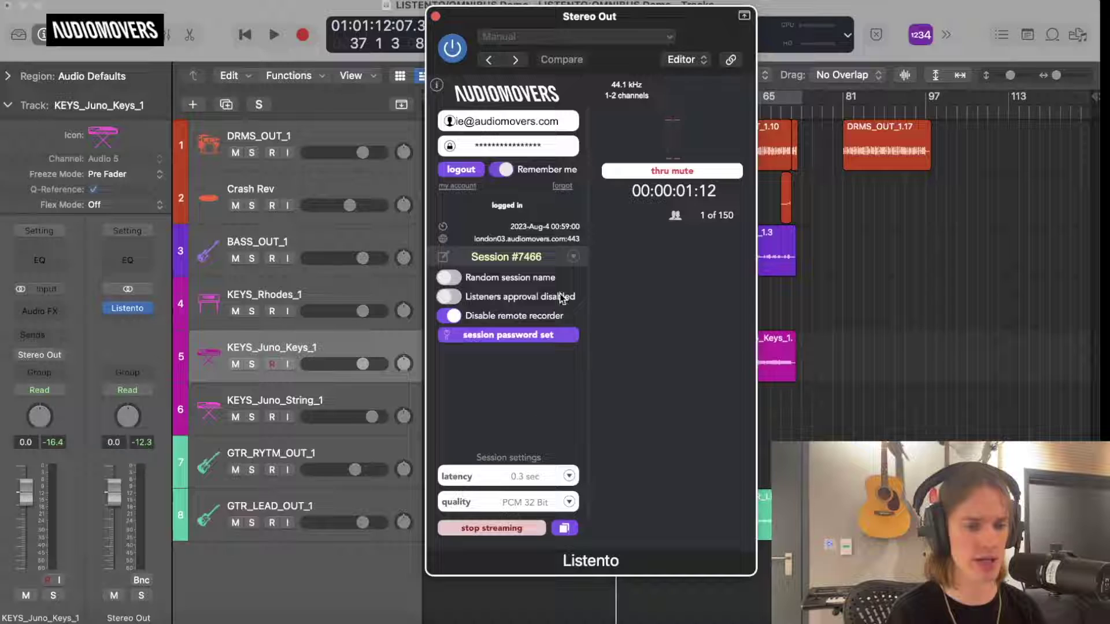
Close the Stereo Out plugin window, turn on cycle over bars 1–65 and start playback.
left_click(435, 17)
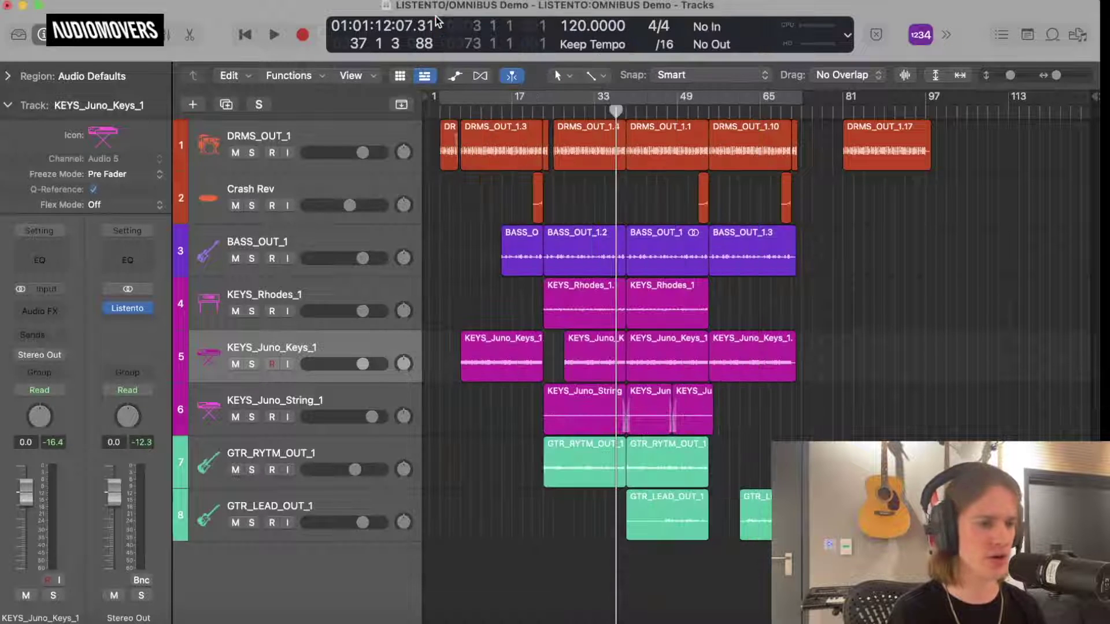
left_click(617, 99)
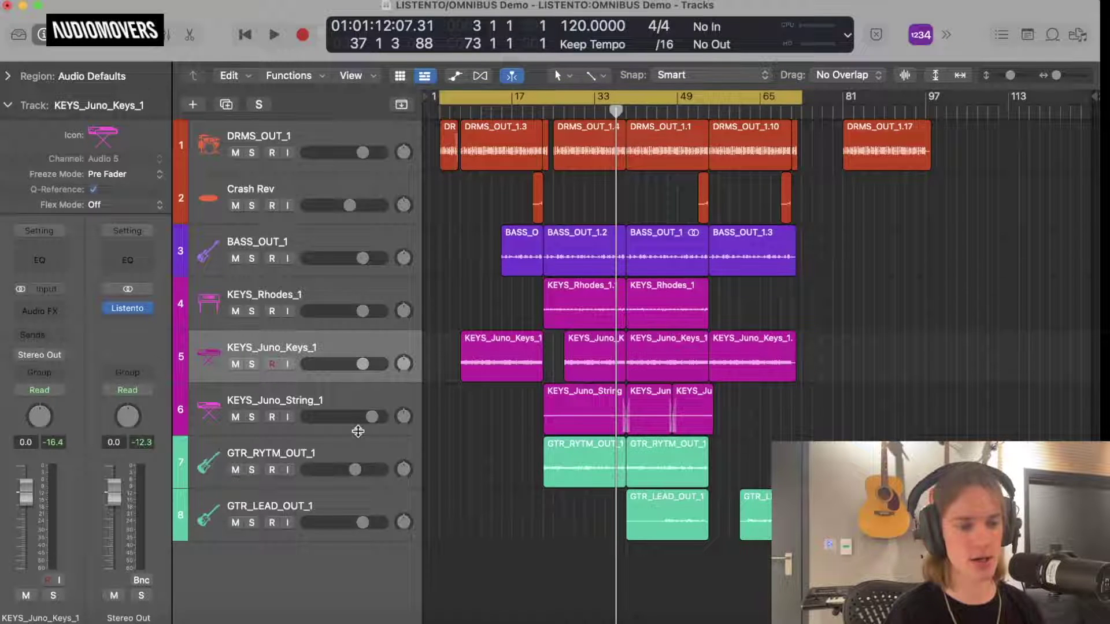
key("space")
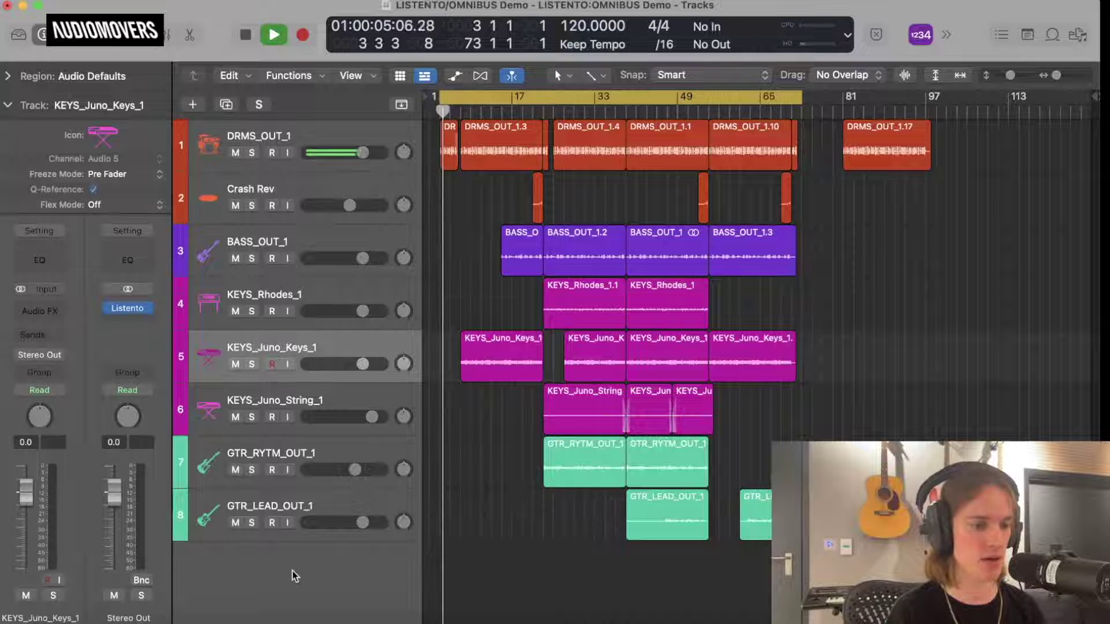
Insert Listento Receiver on the Receiver channel and join the copied session with its password.
key("x")
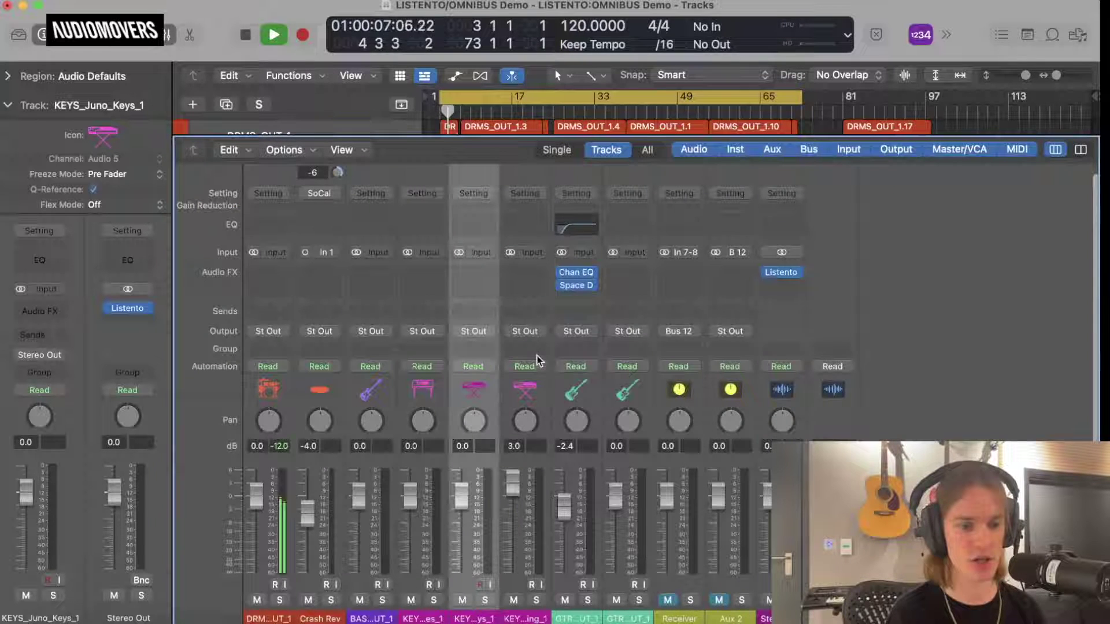
left_click(674, 266)
left_click(673, 266)
left_click(673, 266)
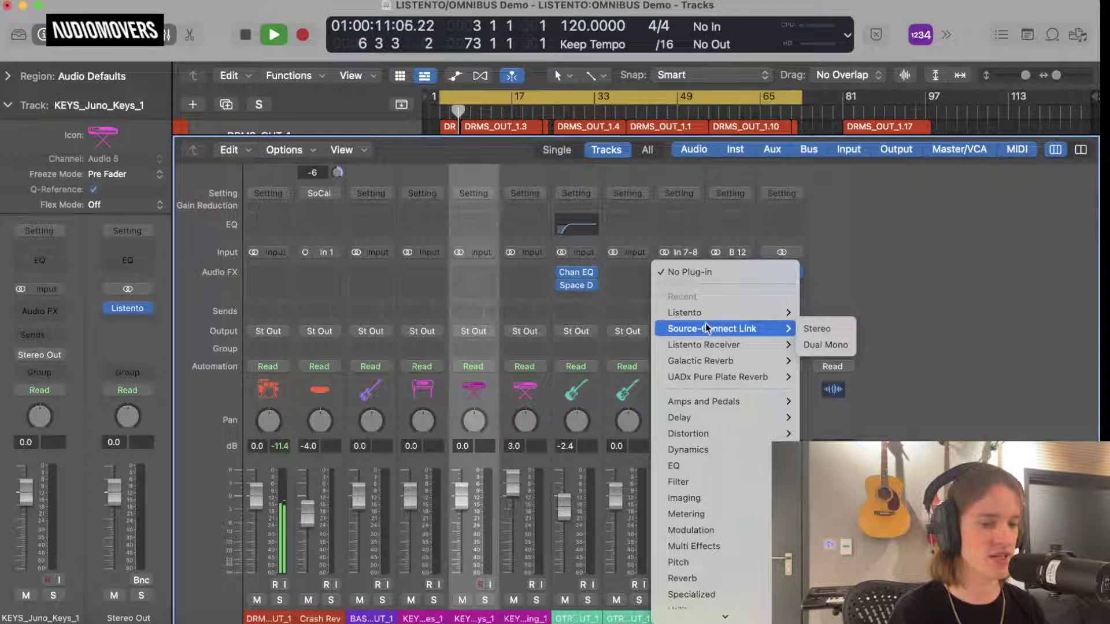
left_click(708, 345)
left_click_drag(531, 206, 620, 27)
left_click(595, 139)
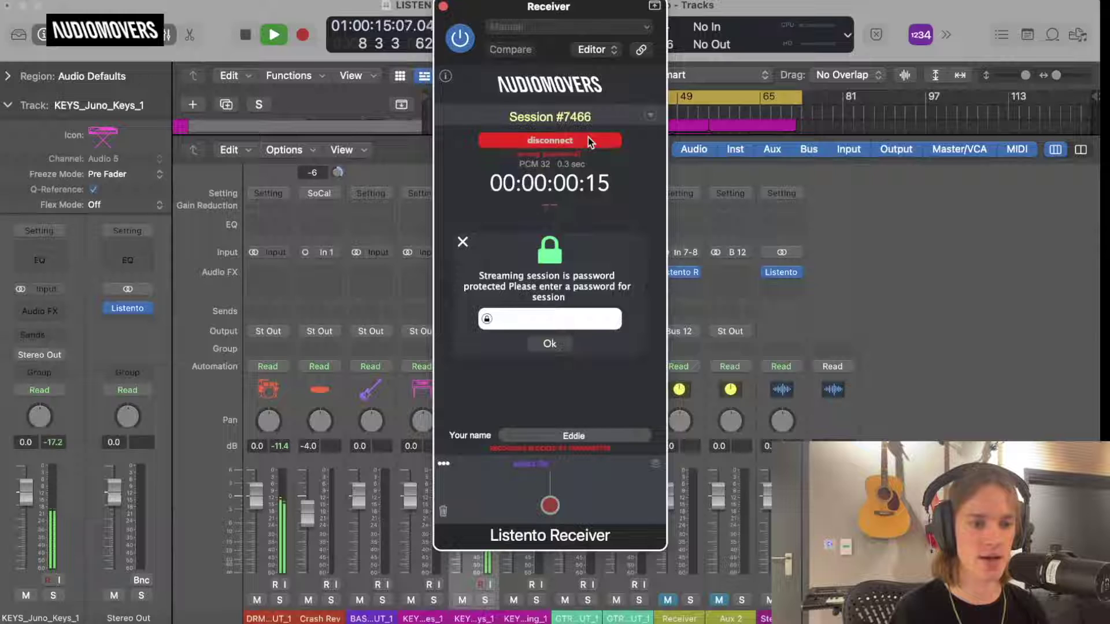
type("A")
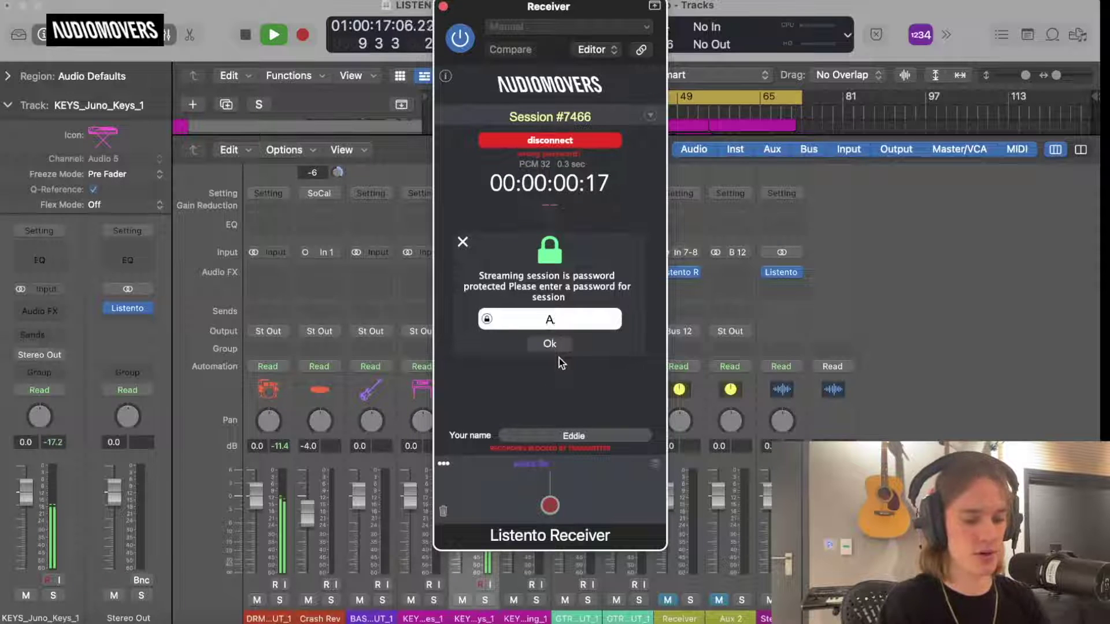
type("udiomovers")
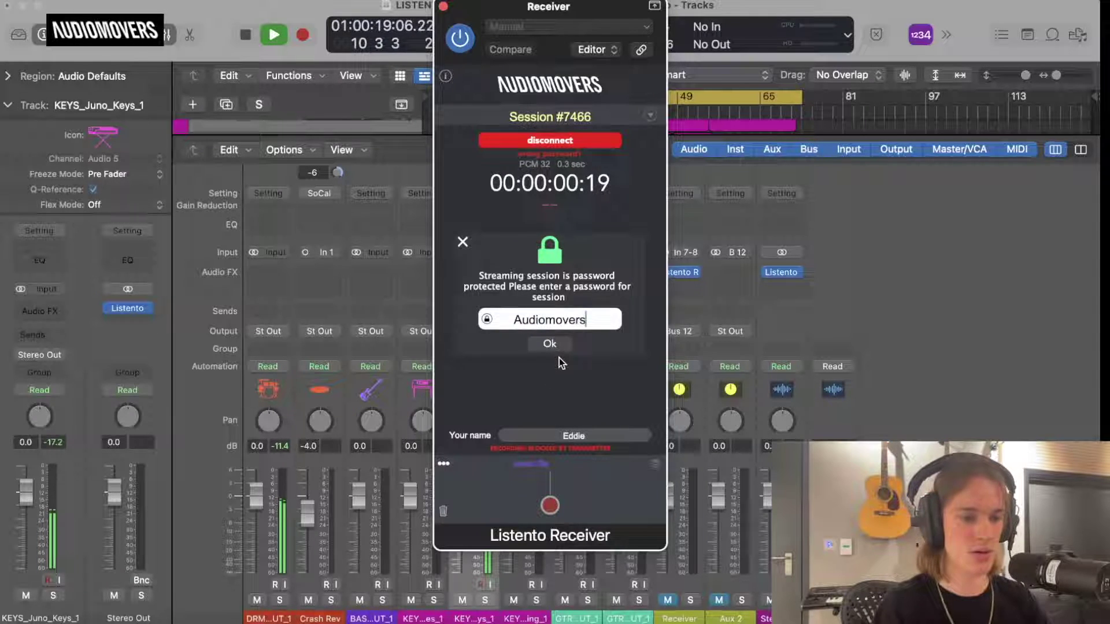
key("Return")
Remove Listento Receiver from the Receiver channel, stop playback and close the mixer.
left_click(781, 272)
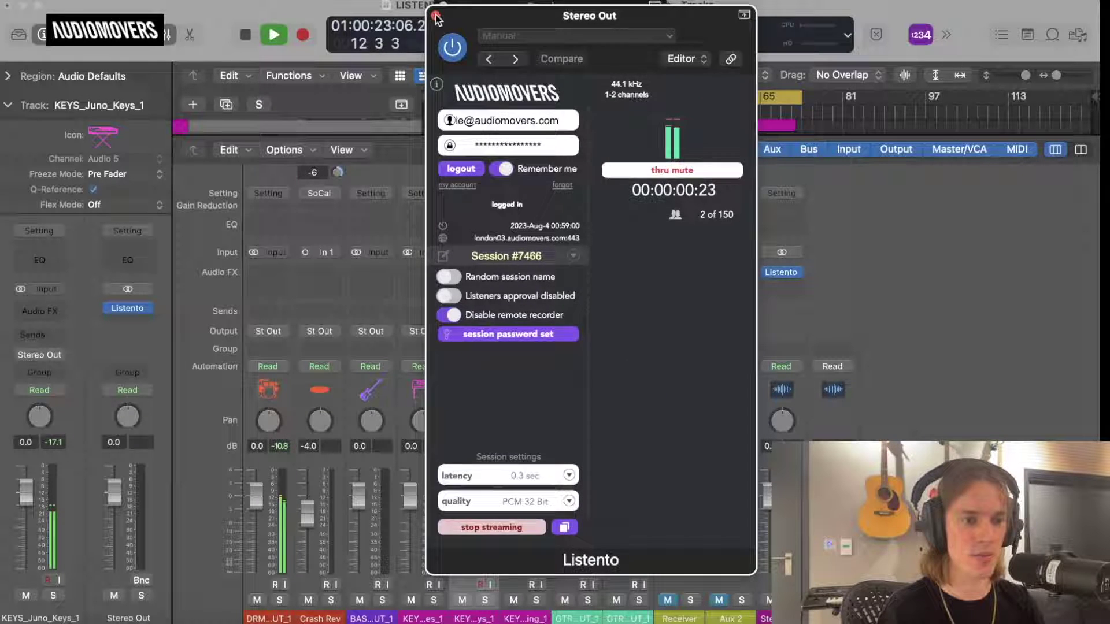
left_click(435, 16)
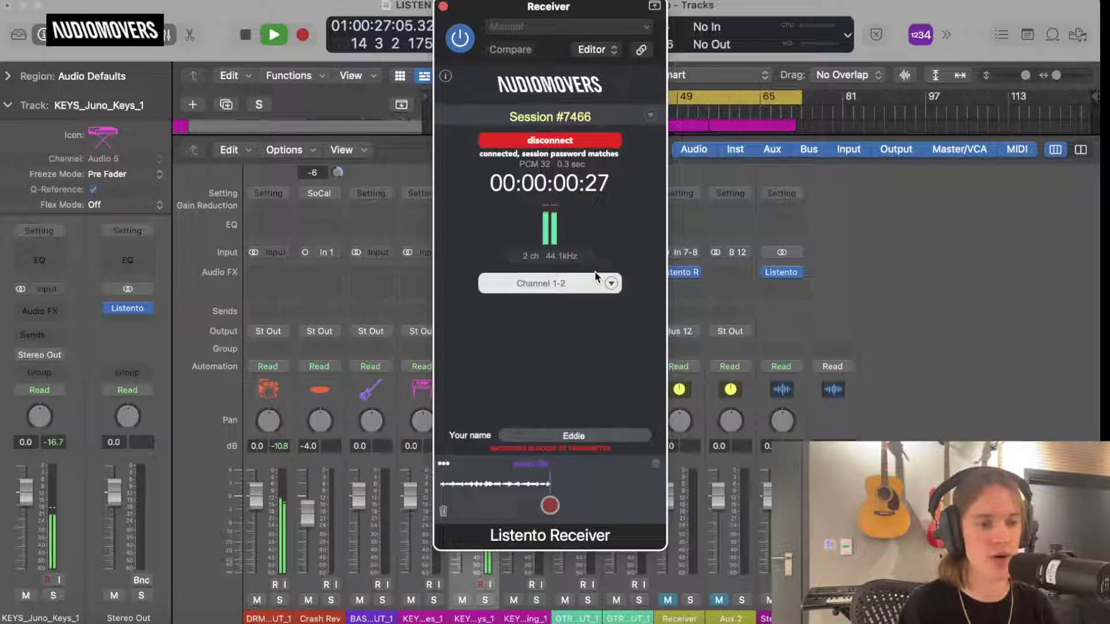
left_click(443, 6)
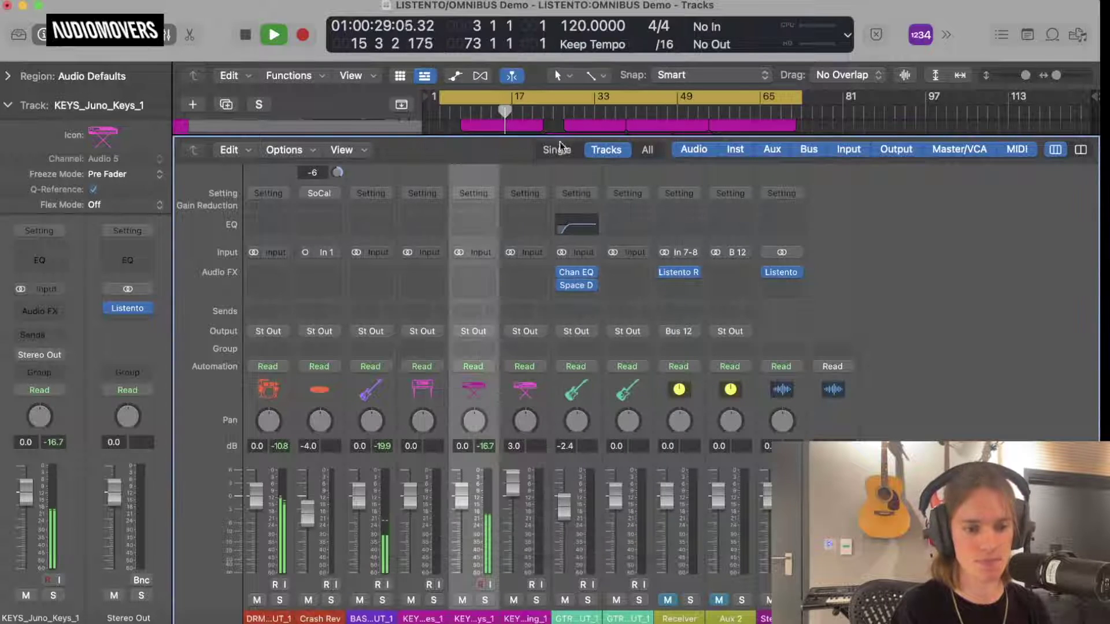
left_click(699, 278)
left_click(706, 252)
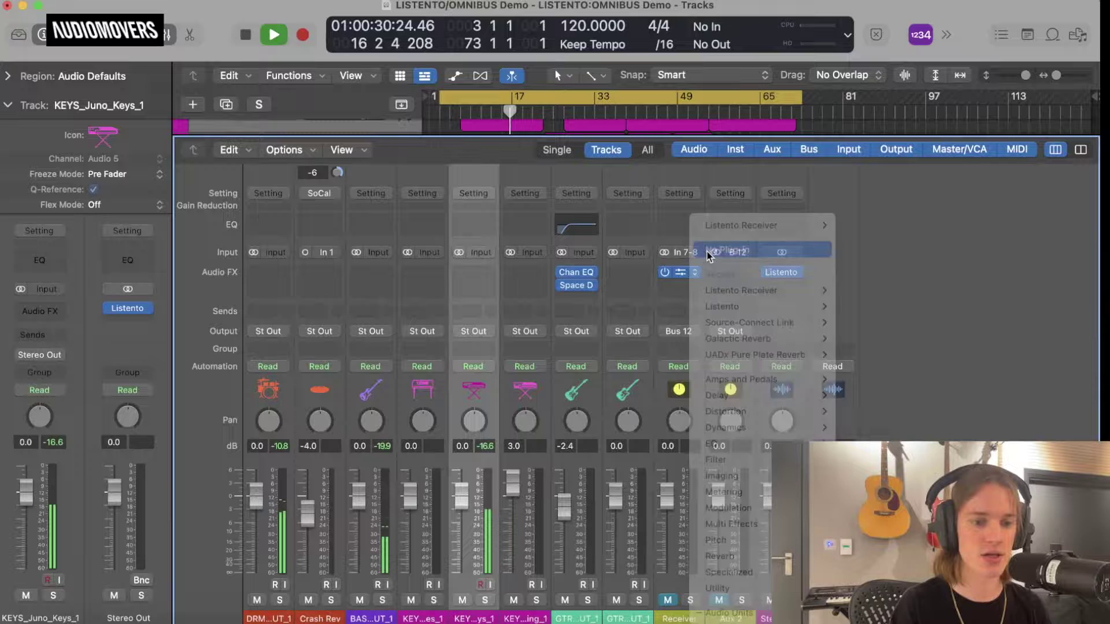
key("space")
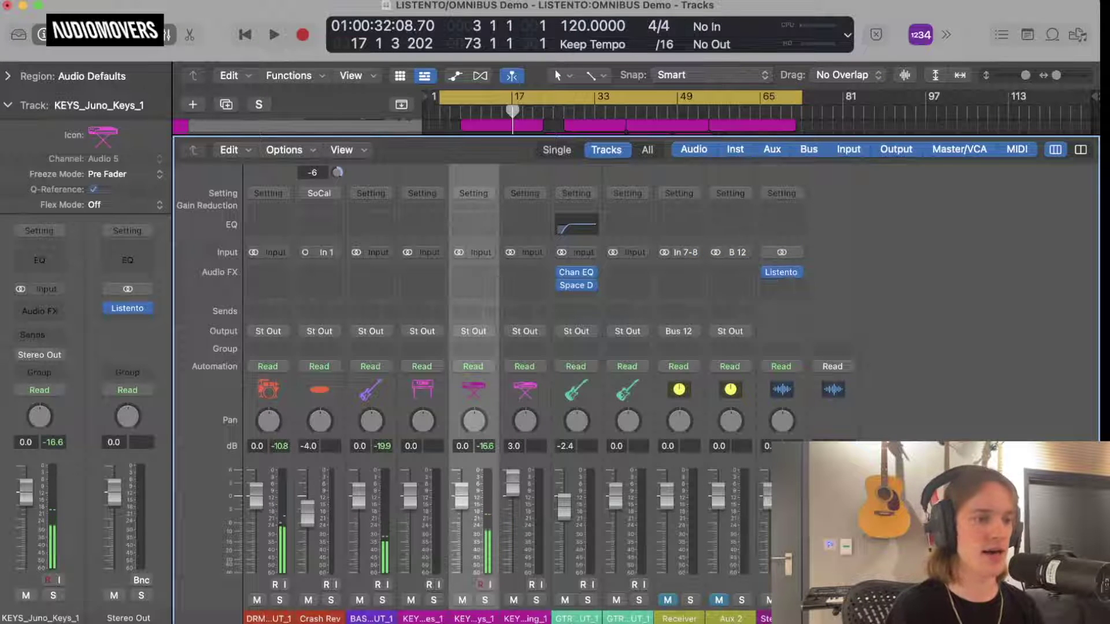
key("x")
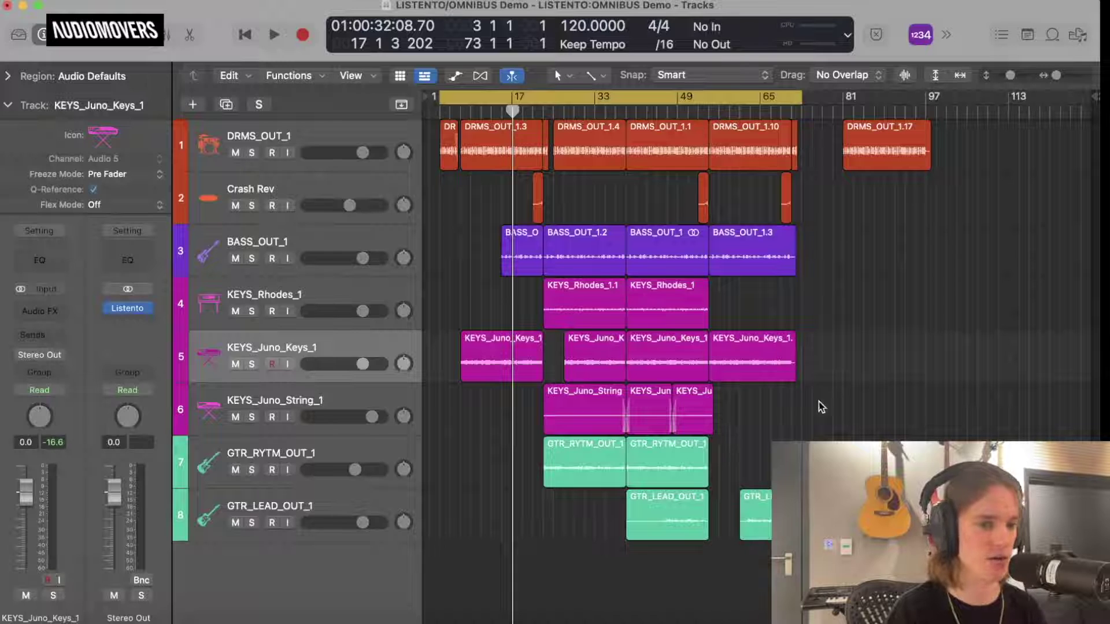
Stop streaming from the Stereo Out Listento plugin and log out.
left_click(128, 308)
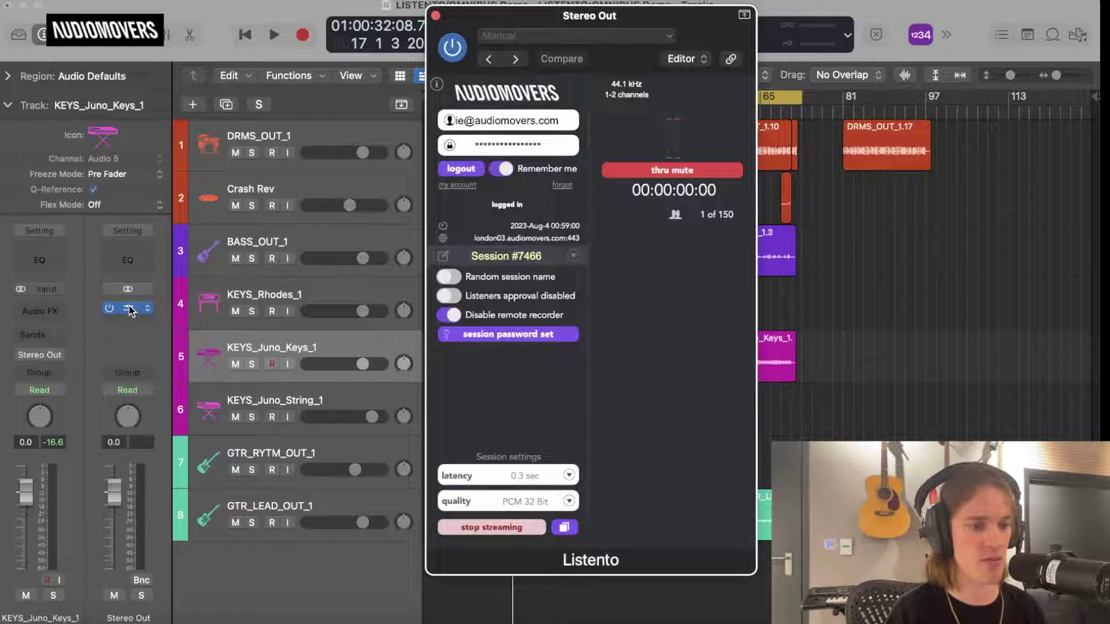
left_click(492, 527)
left_click(479, 170)
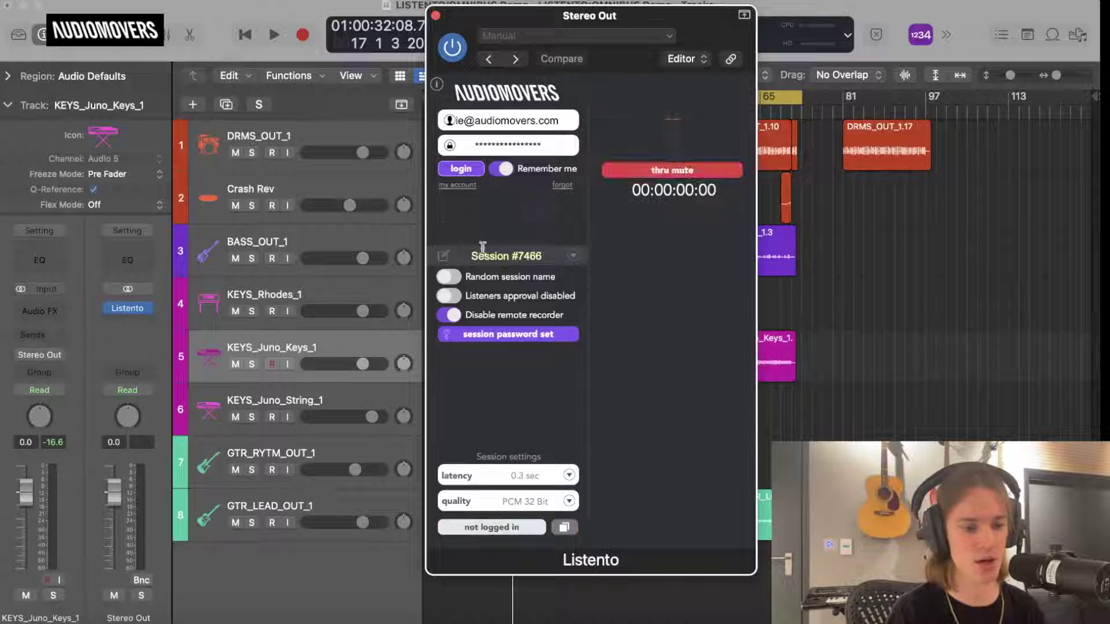
Check the latency and quality options, leaving 0.3 sec and PCM 32 Bit unchanged.
left_click(529, 477)
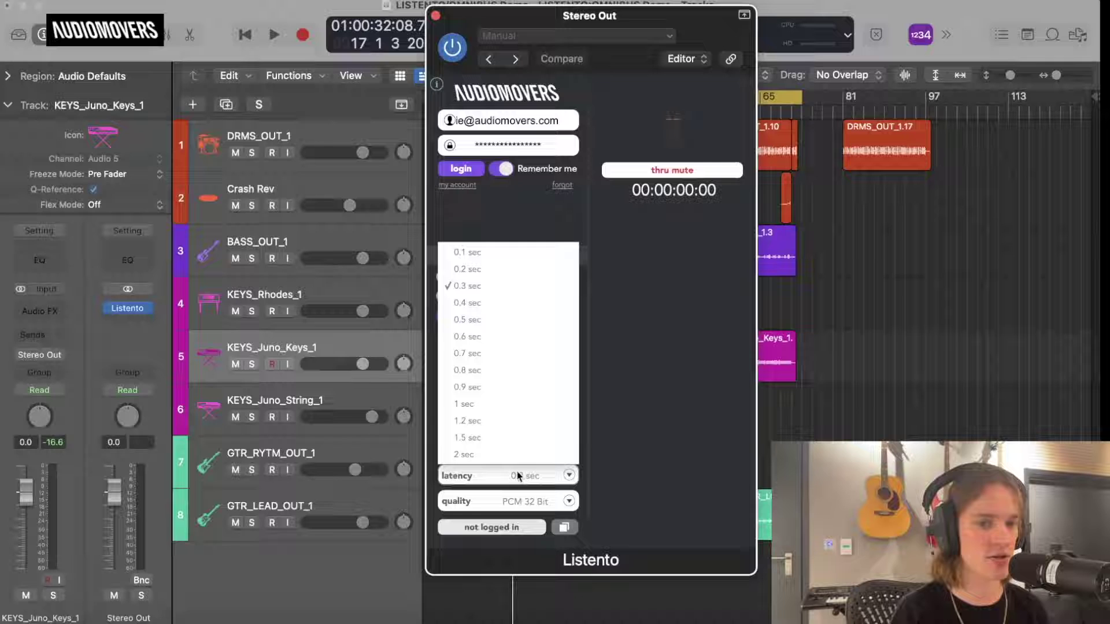
left_click(517, 477)
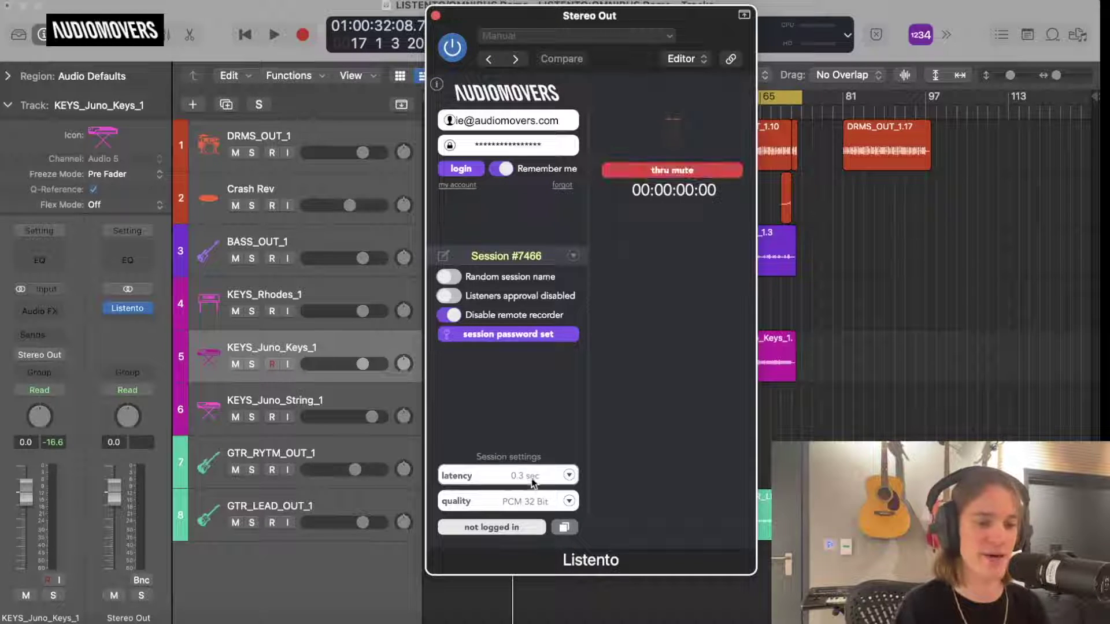
left_click(532, 478)
left_click(532, 477)
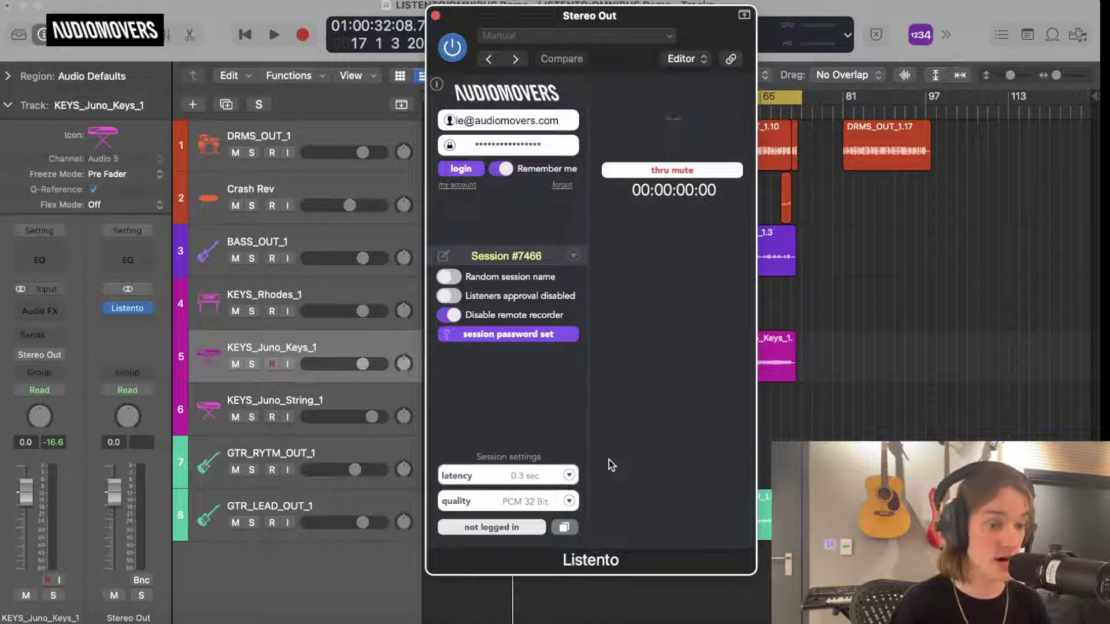
left_click(540, 502)
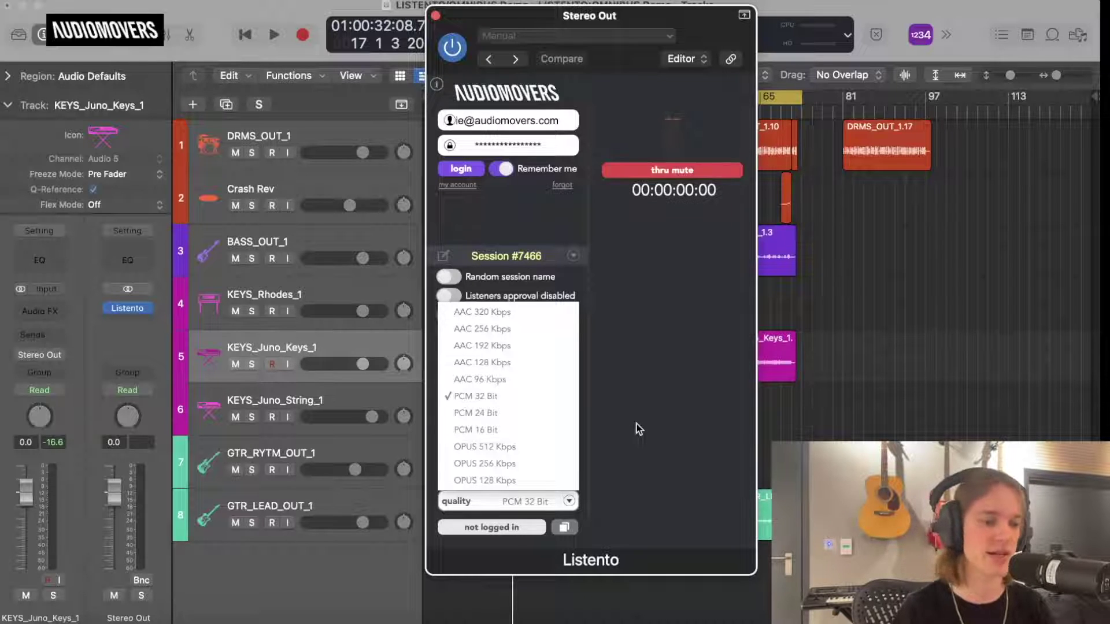
left_click(632, 322)
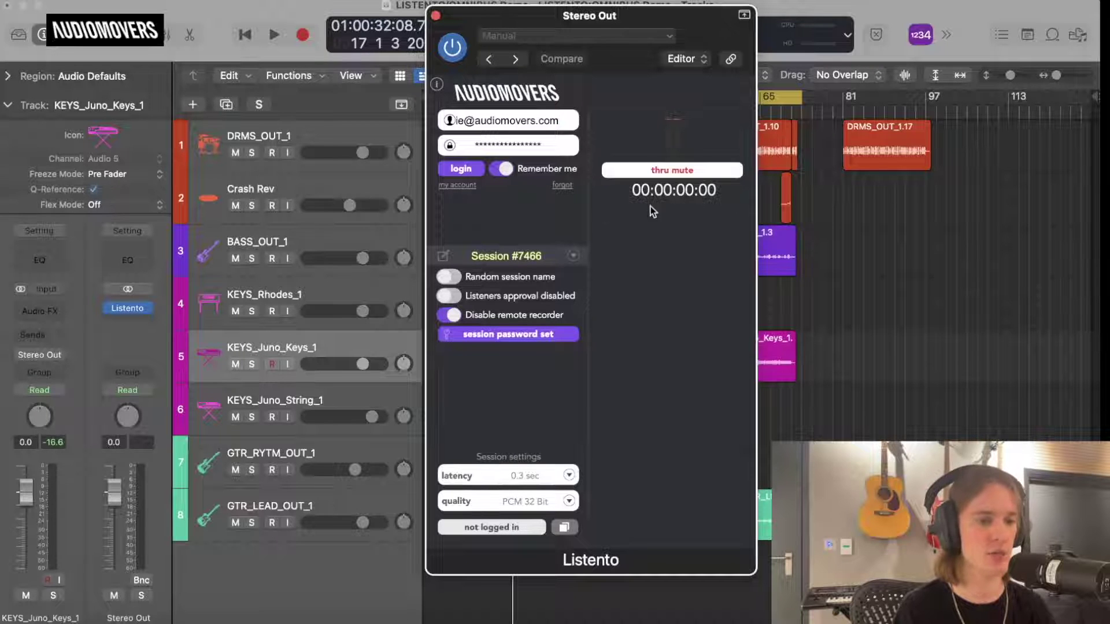
Log back into Listento, remove the session password, and close the Stereo Out plugin window.
left_click(465, 168)
left_click(473, 333)
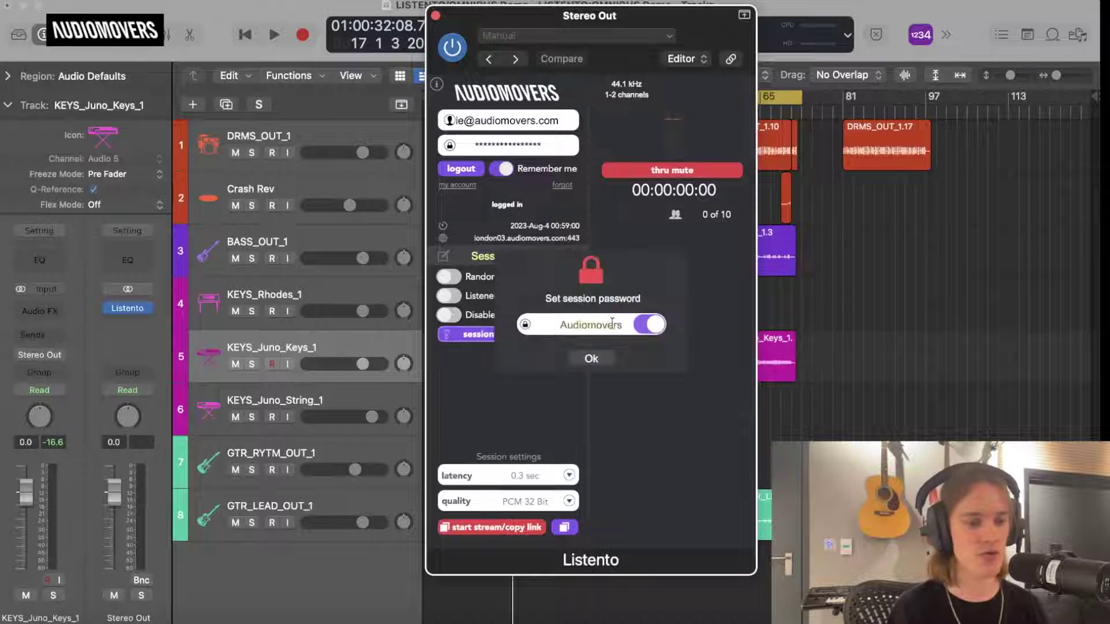
left_click(649, 325)
left_click(590, 358)
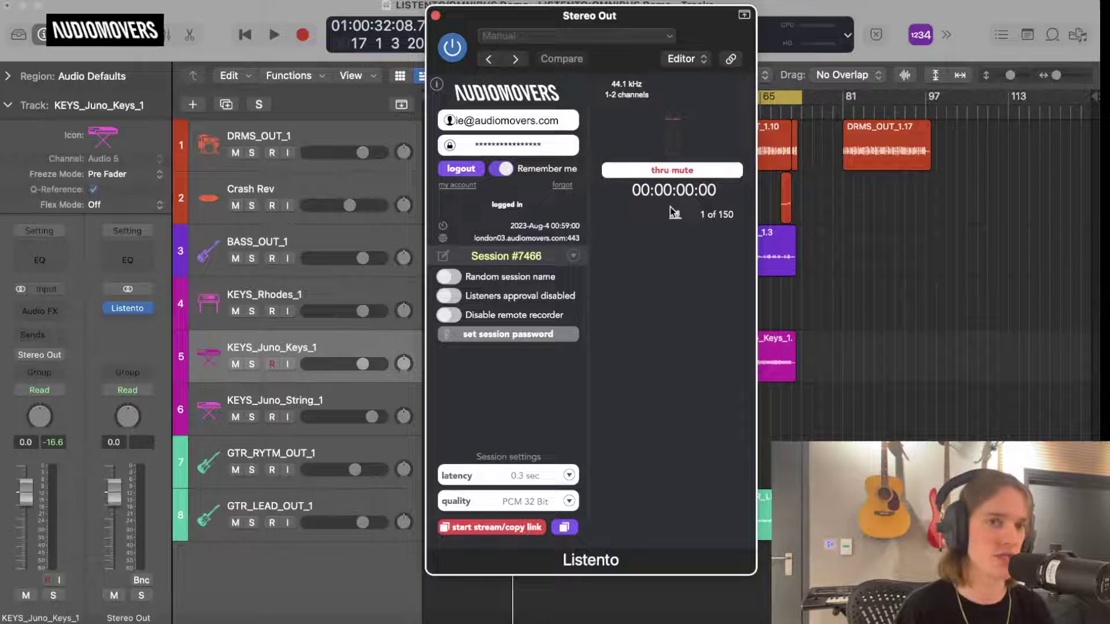
left_click_drag(465, 20, 478, 21)
left_click(448, 17)
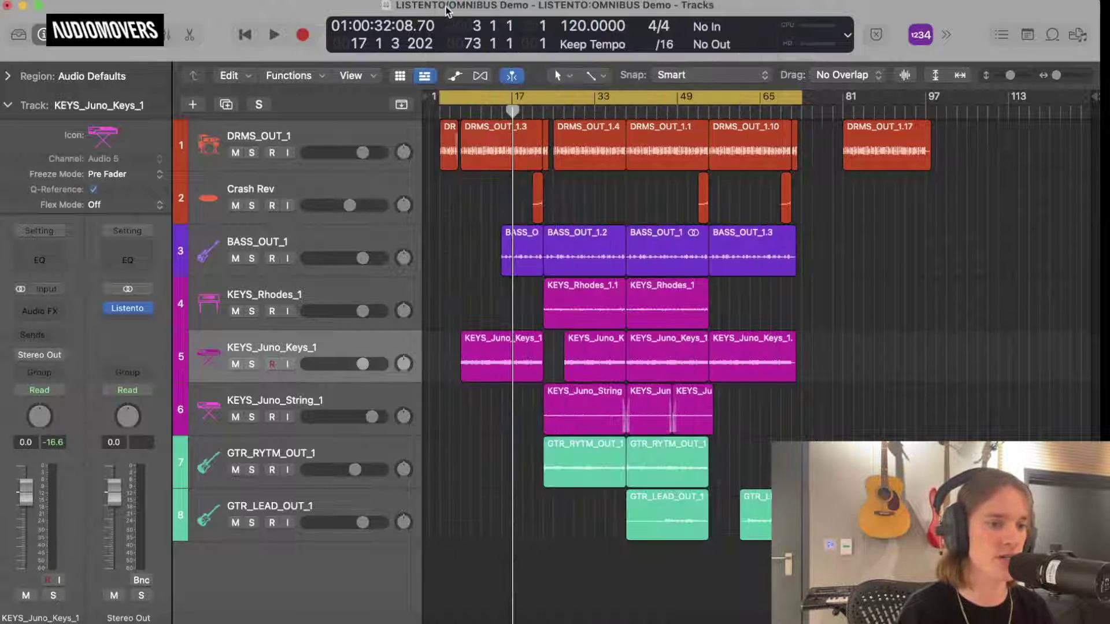